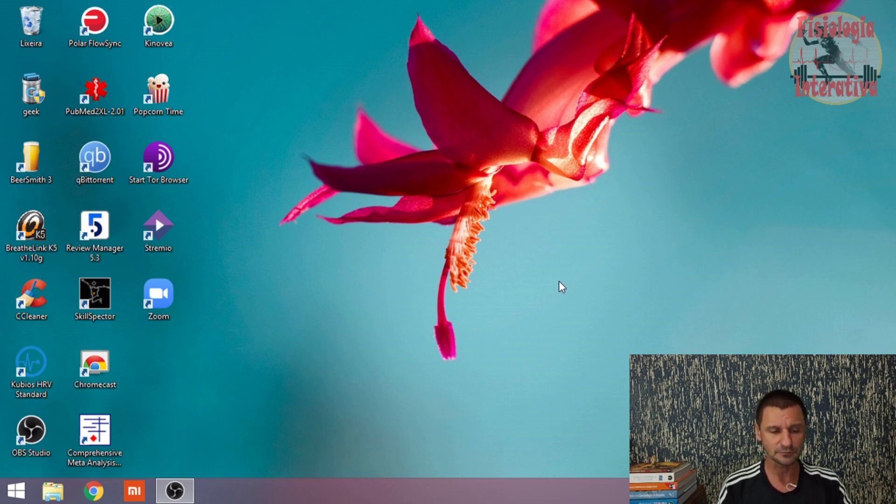
# Create a new Word document on the desktop and name it "Palavras chaves".
pyautogui.rightClick(475, 198)
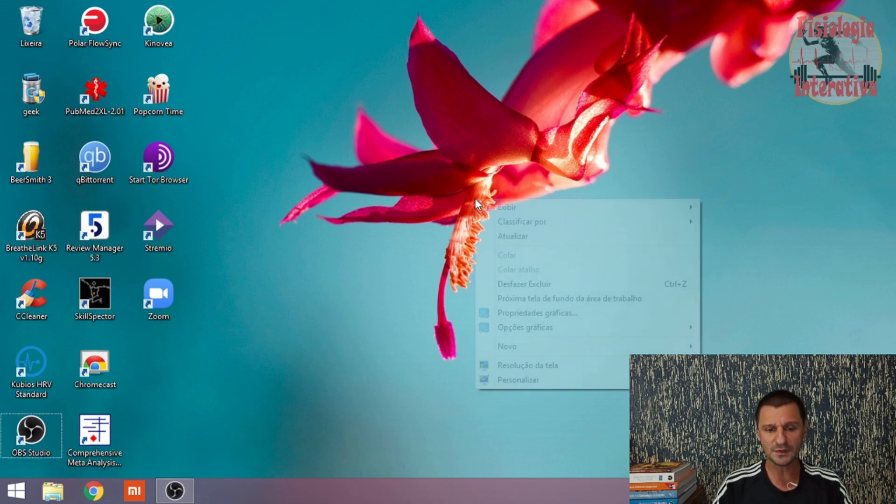
pyautogui.moveTo(566, 350)
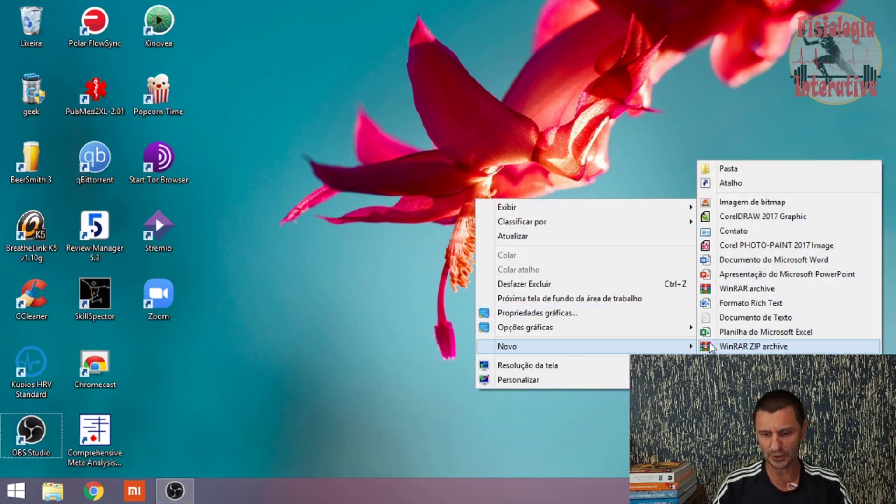
pyautogui.click(753, 262)
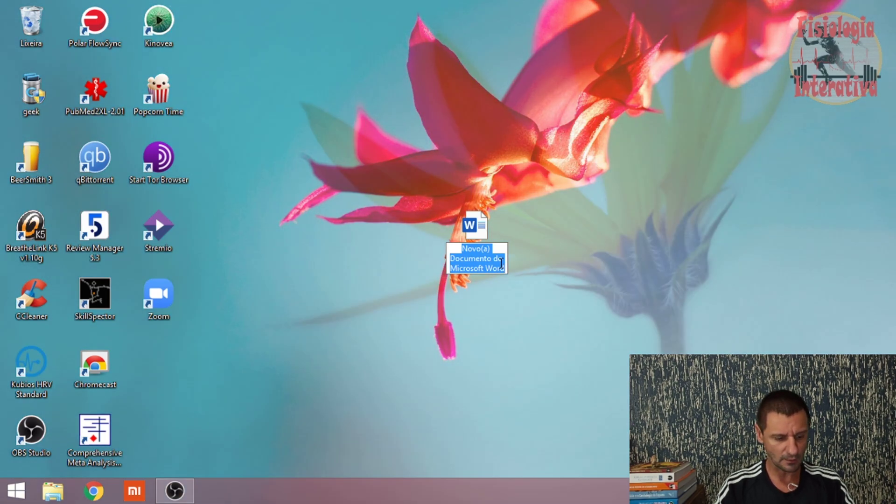
pyautogui.write('Pa')
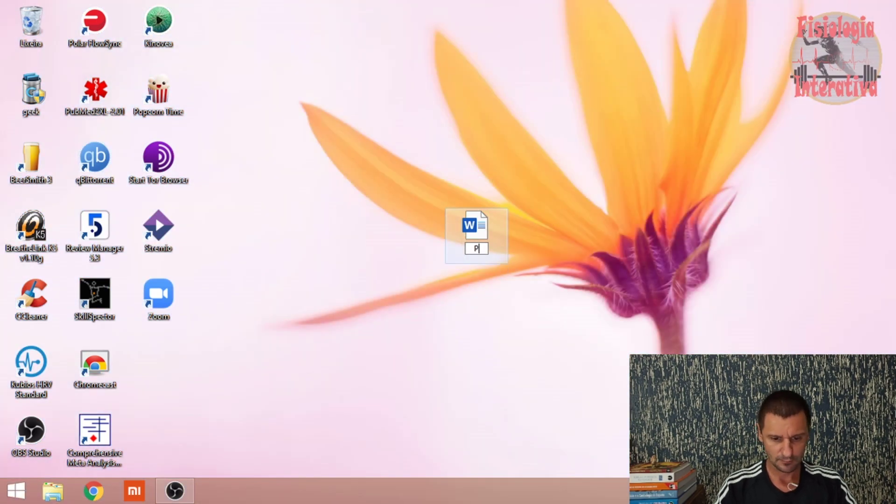
pyautogui.write('lavras')
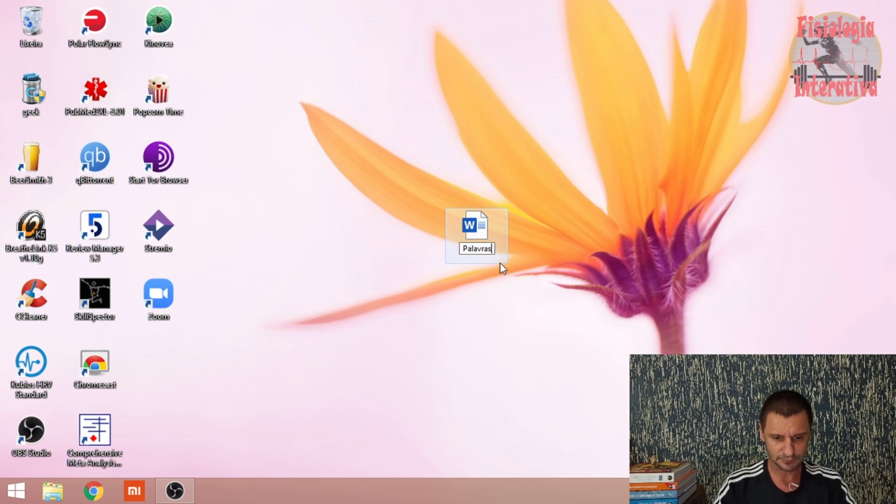
pyautogui.click(626, 223)
pyautogui.write('c')
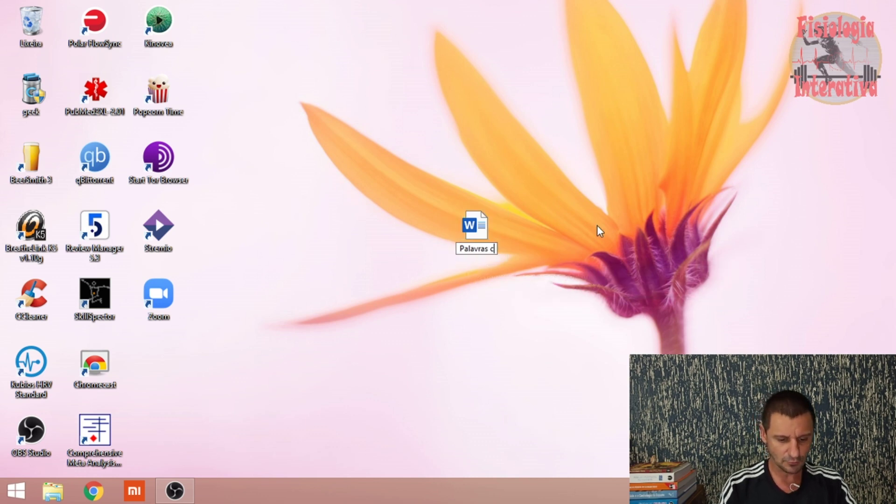
pyautogui.write('hav')
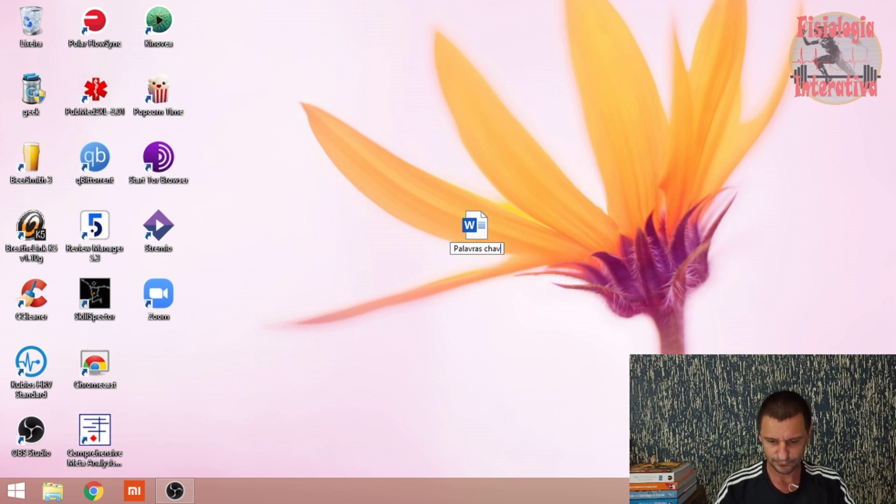
pyautogui.click(271, 365)
pyautogui.click(233, 405)
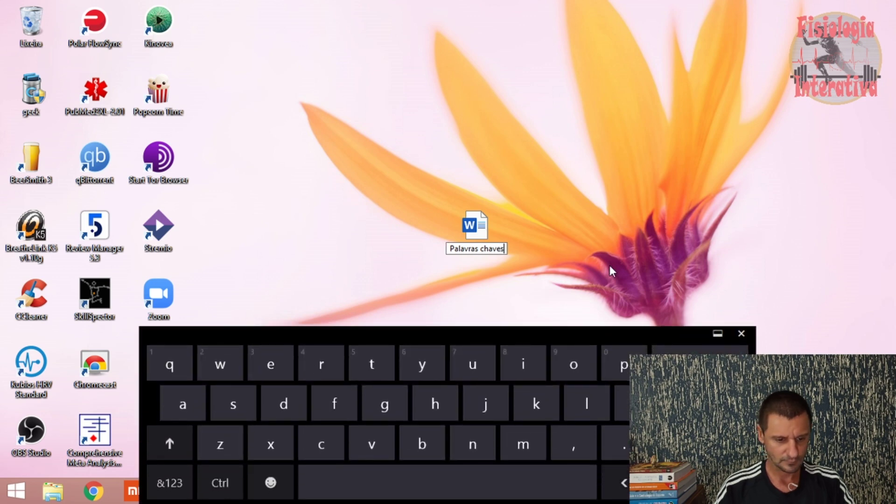
pyautogui.click(700, 404)
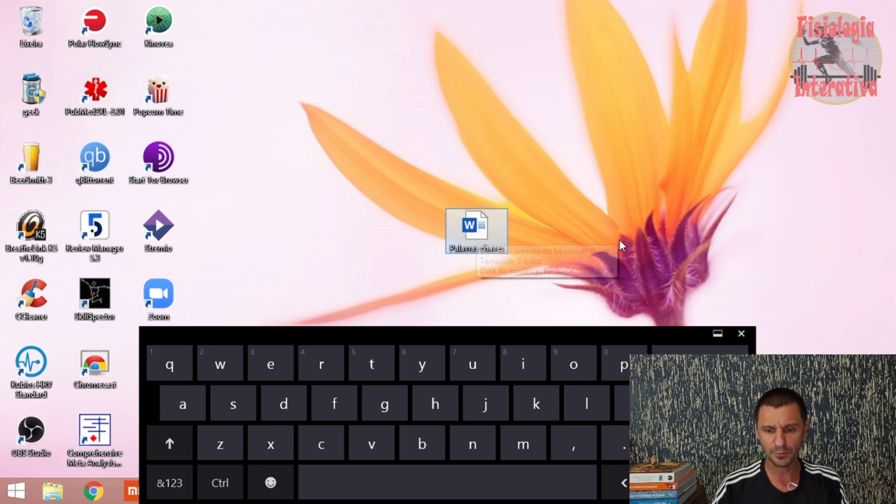
# Open the "Palavras chaves" document in Word and write "Inspiratory muscle training" on the first line.
pyautogui.doubleClick(482, 235)
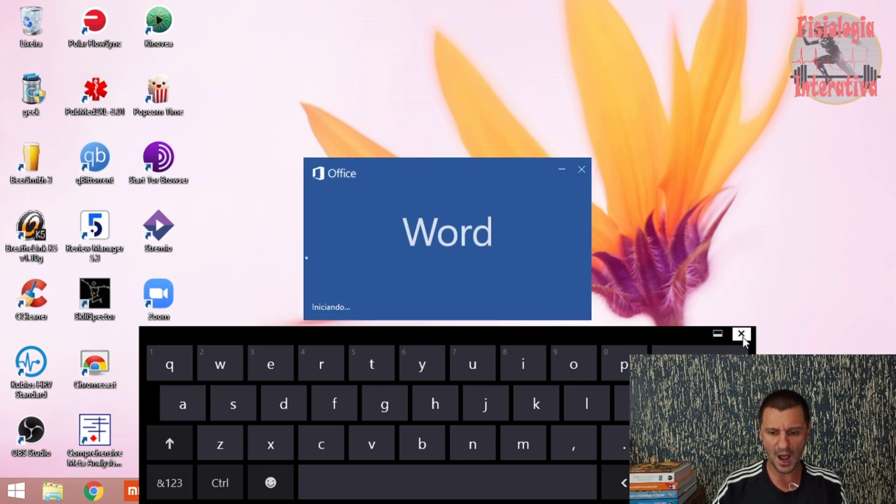
pyautogui.click(741, 333)
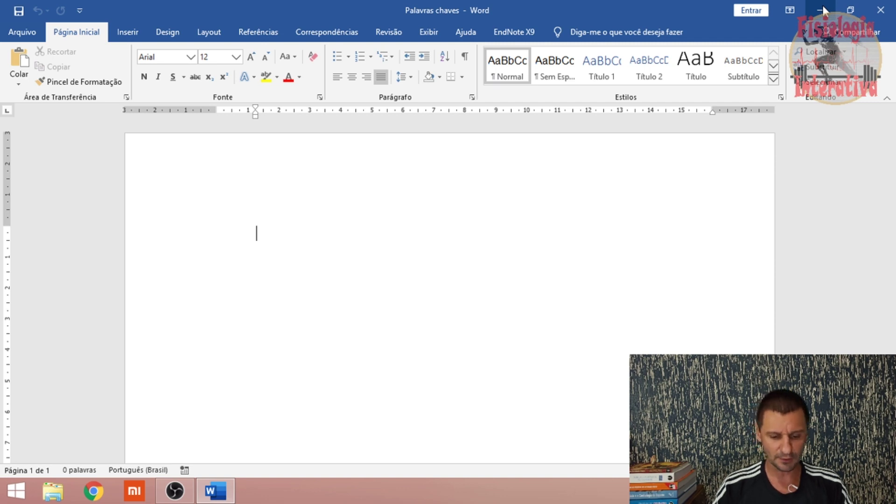
pyautogui.write('inspi')
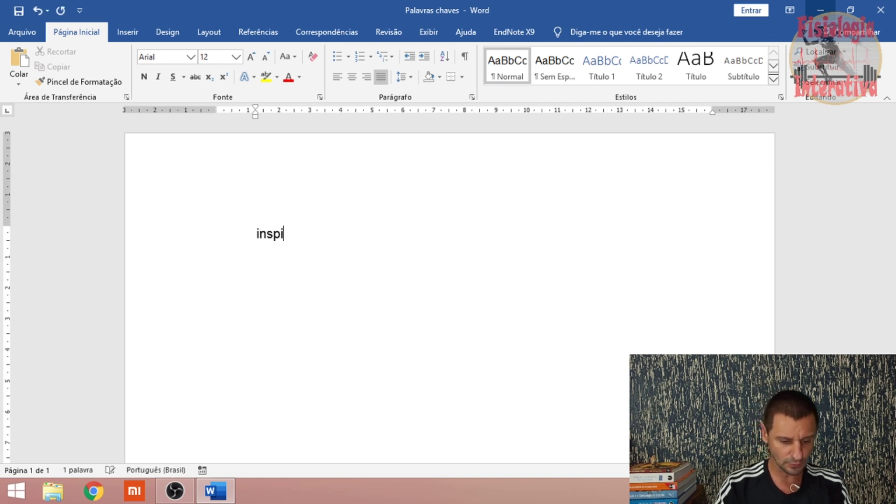
pyautogui.write('ratory')
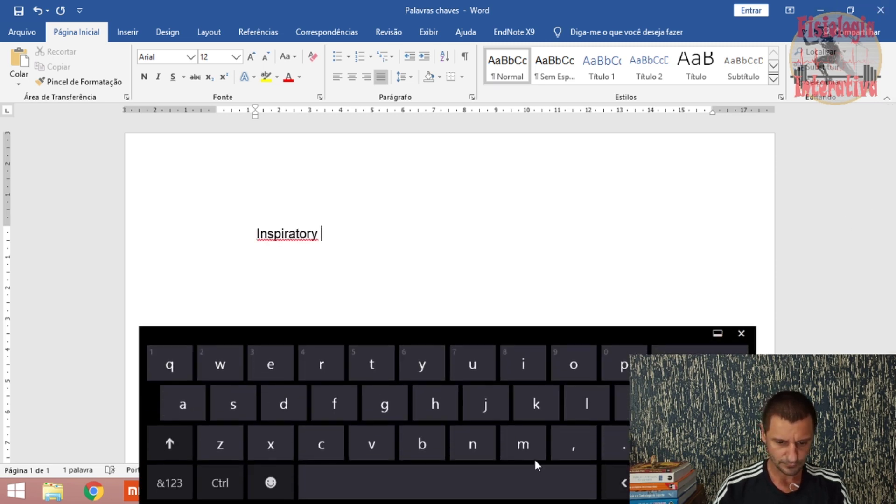
pyautogui.click(533, 458)
pyautogui.click(480, 360)
pyautogui.click(228, 406)
pyautogui.click(319, 443)
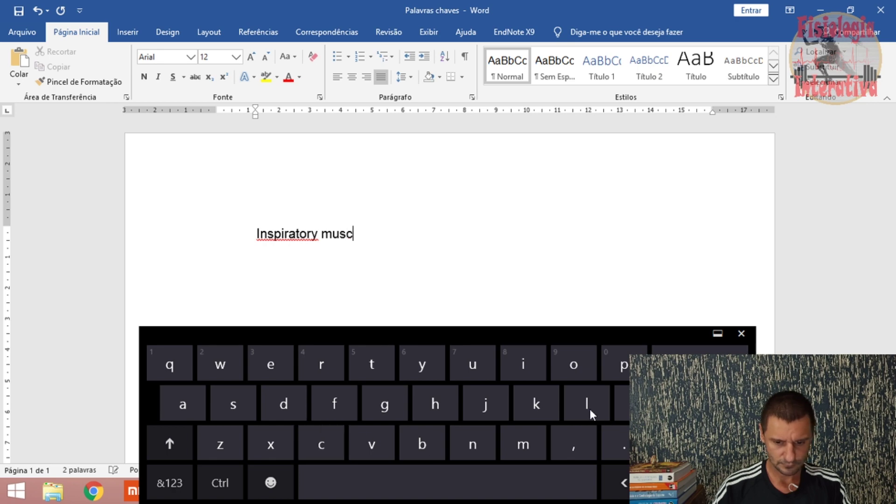
pyautogui.click(588, 407)
pyautogui.click(284, 365)
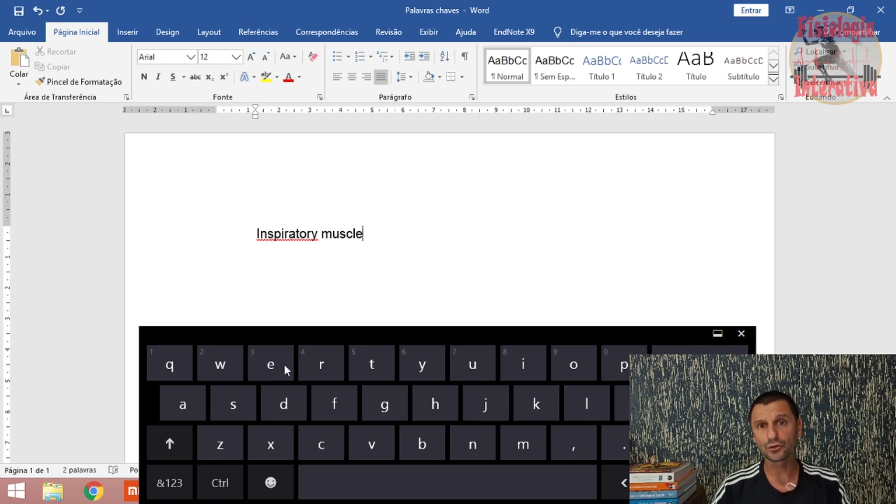
pyautogui.write('tr')
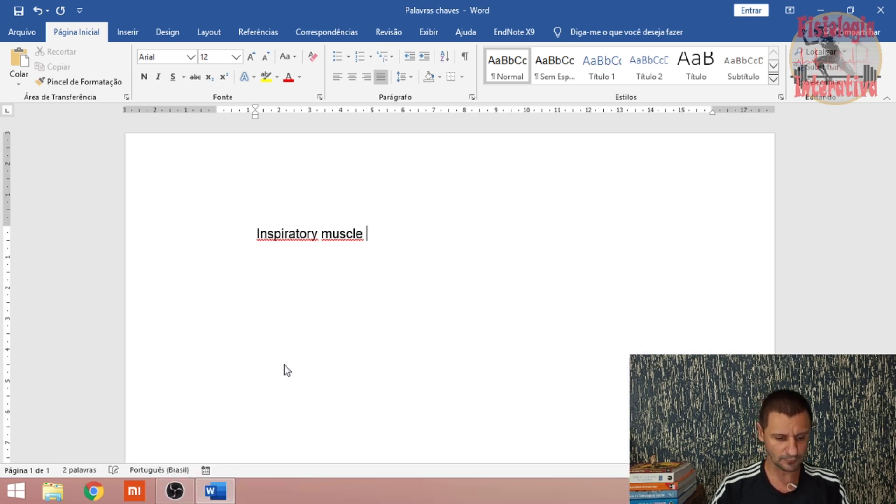
pyautogui.write('aining')
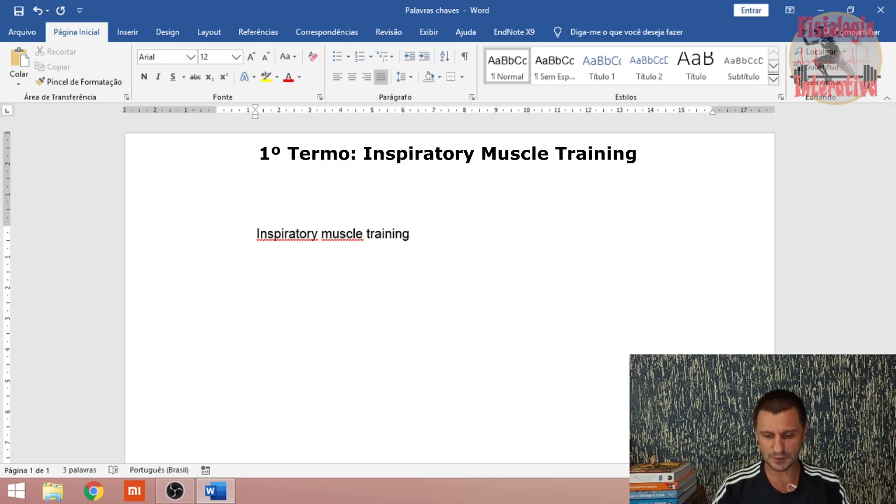
# Enclose the term Inspiratory muscle training in double quotation marks.
pyautogui.write('"')
pyautogui.click(257, 233)
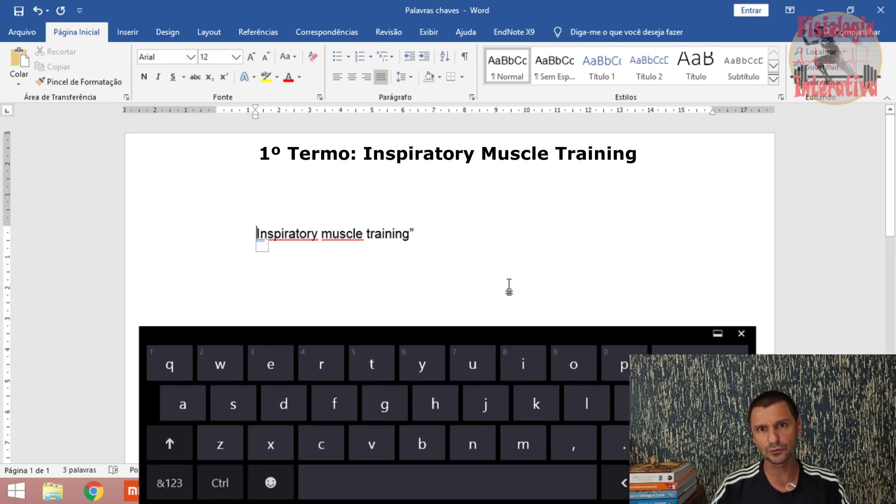
pyautogui.write('"')
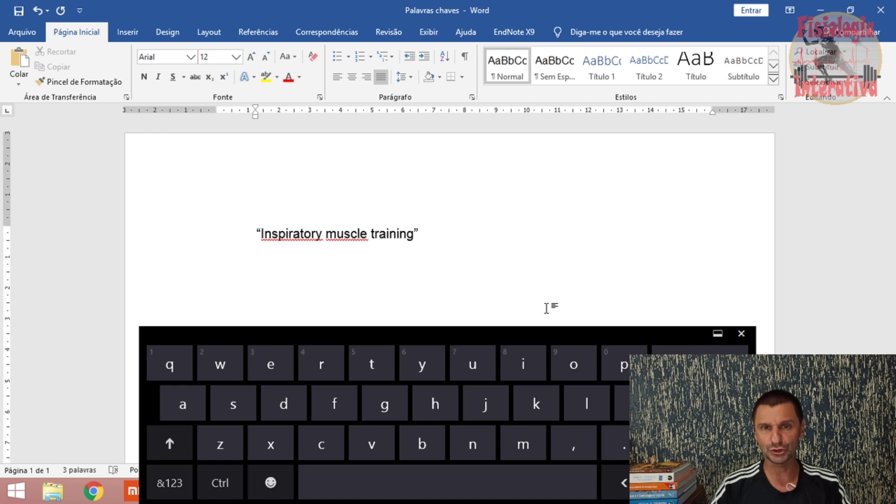
# Add the second search term "expiratory muscle training", in double quotation marks, on a new line below the first term.
pyautogui.click(439, 236)
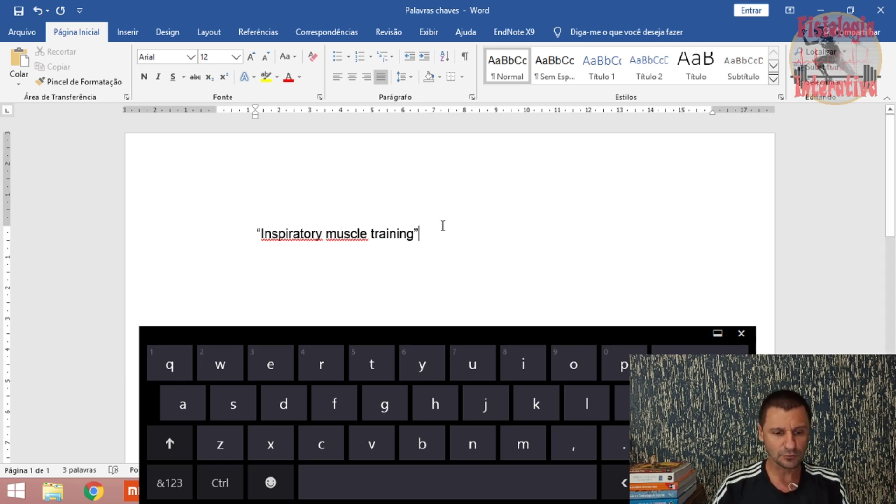
pyautogui.press('Return')
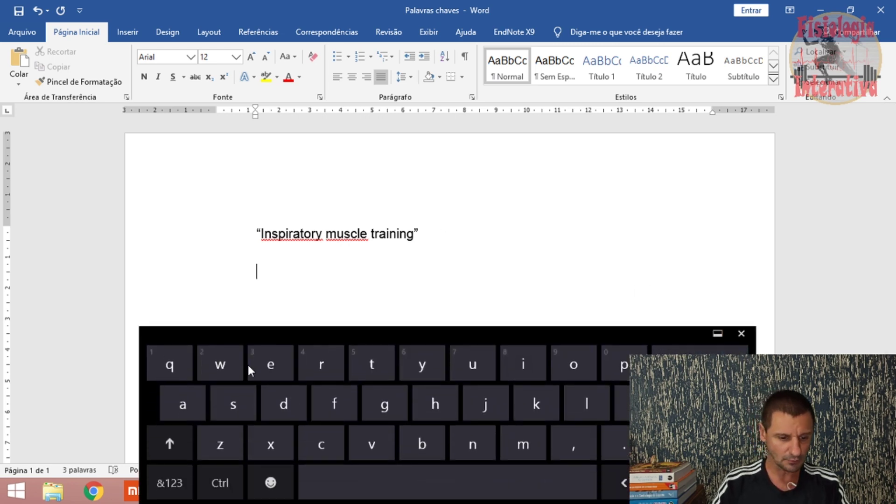
pyautogui.click(185, 481)
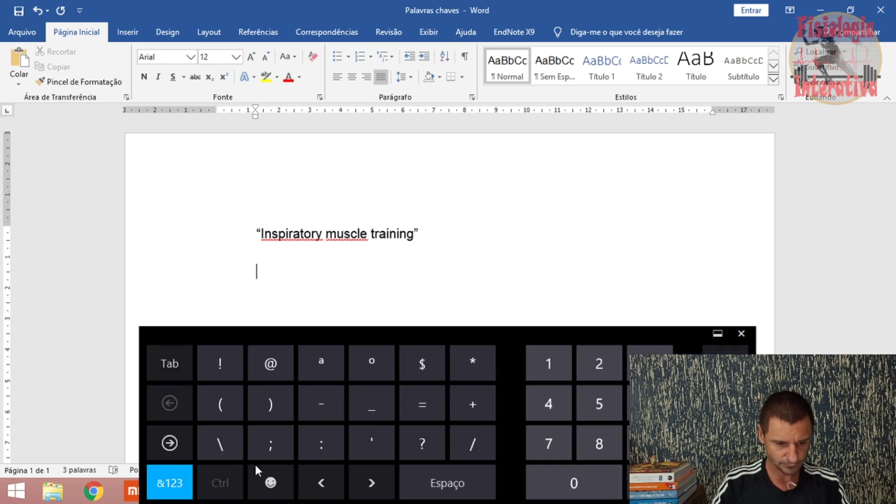
pyautogui.click(188, 476)
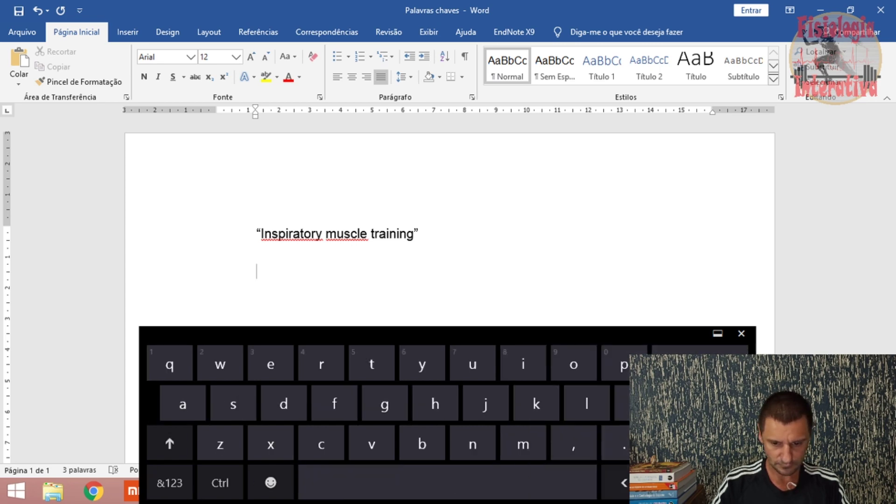
pyautogui.write('"')
pyautogui.click(270, 365)
pyautogui.click(270, 443)
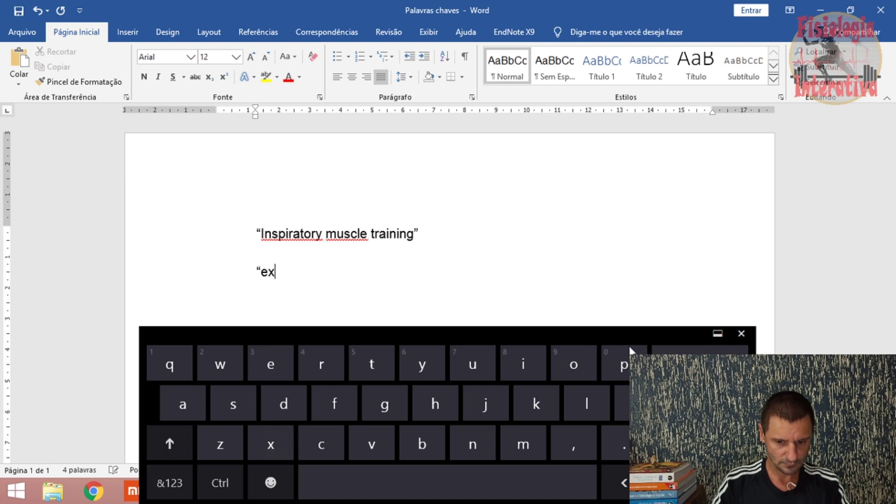
pyautogui.click(624, 365)
pyautogui.click(523, 369)
pyautogui.click(321, 364)
pyautogui.click(182, 404)
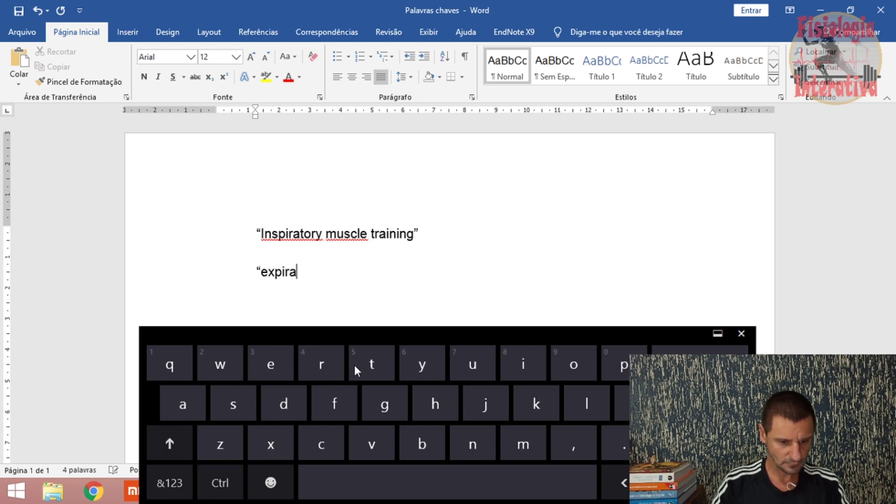
pyautogui.click(372, 365)
pyautogui.click(574, 365)
pyautogui.click(322, 364)
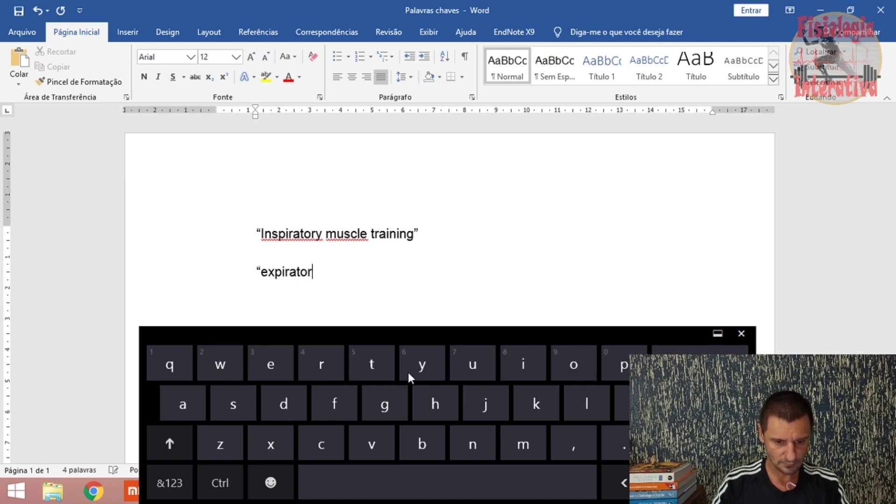
pyautogui.click(422, 365)
pyautogui.write('muscl')
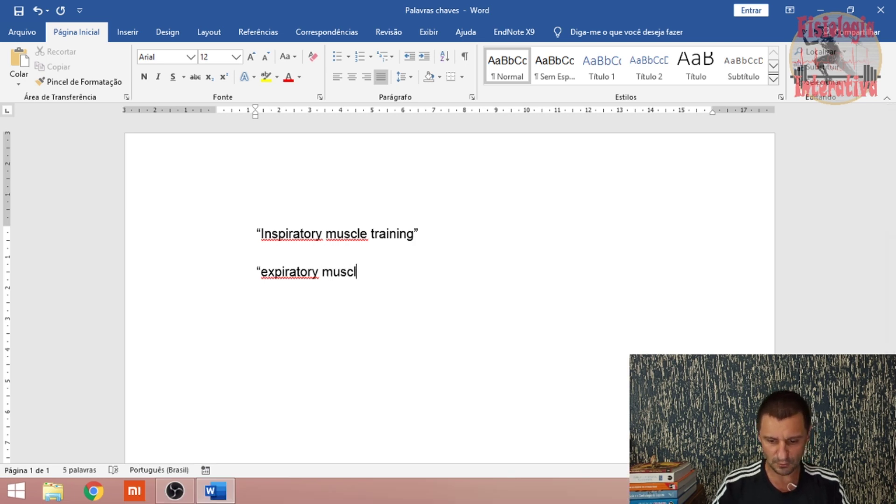
pyautogui.click(439, 384)
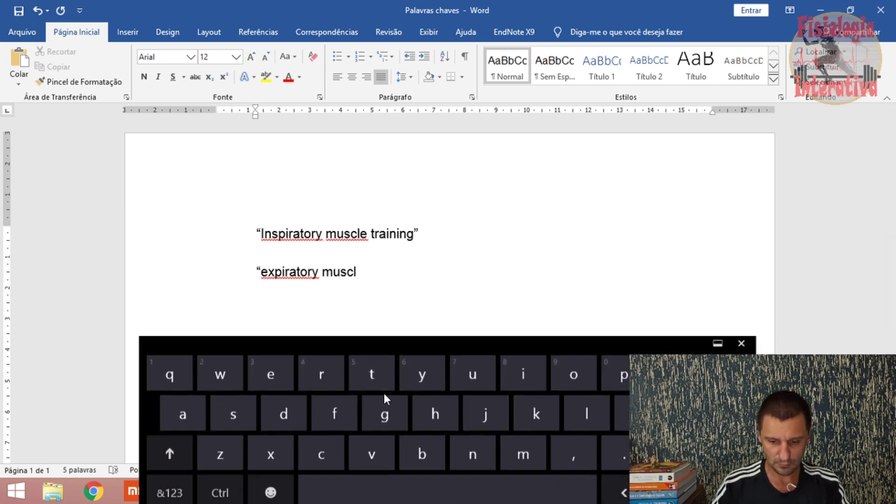
pyautogui.write('e tra')
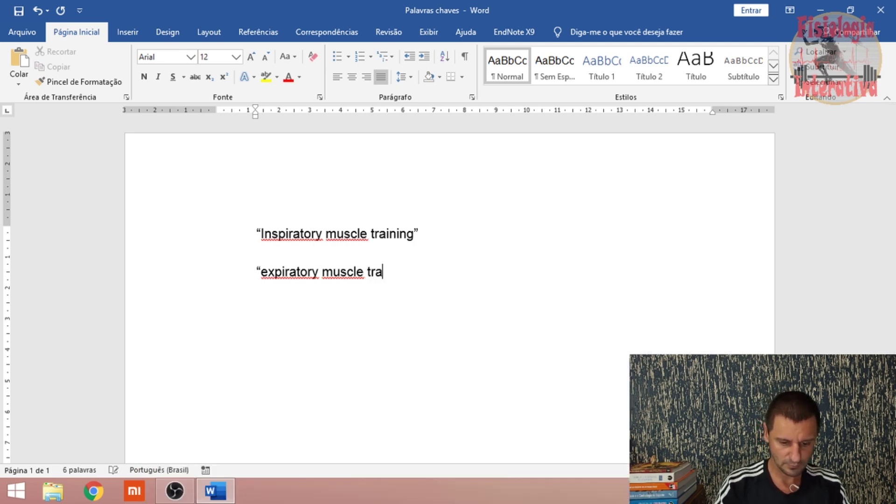
pyautogui.write('ining')
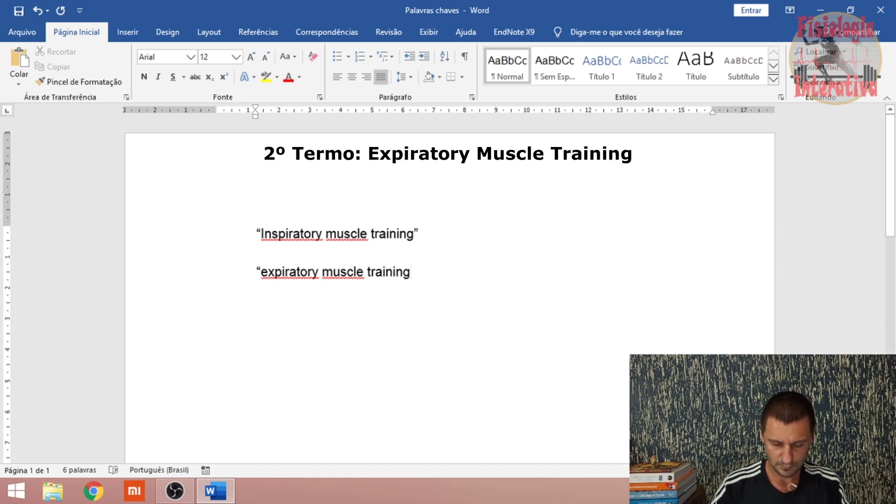
pyautogui.write('"')
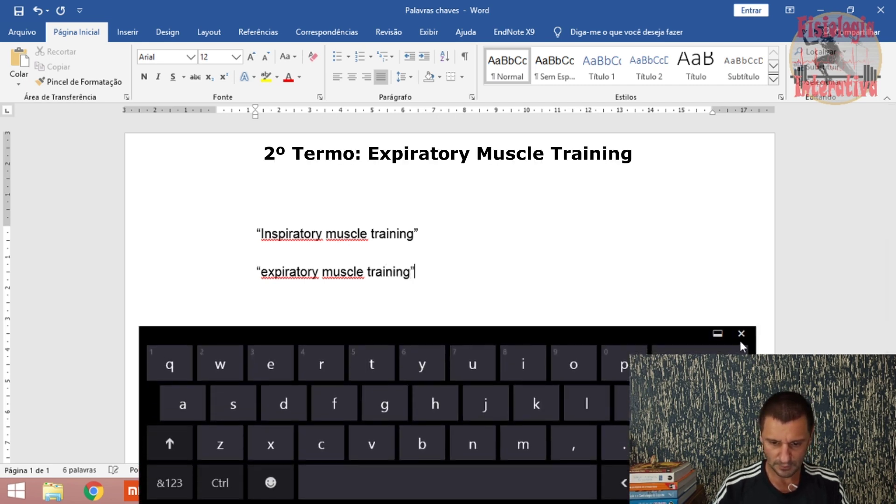
# Add the third search term "respiratory muscle training", in double quotation marks, on a new line and start another line below it.
pyautogui.press('Return')
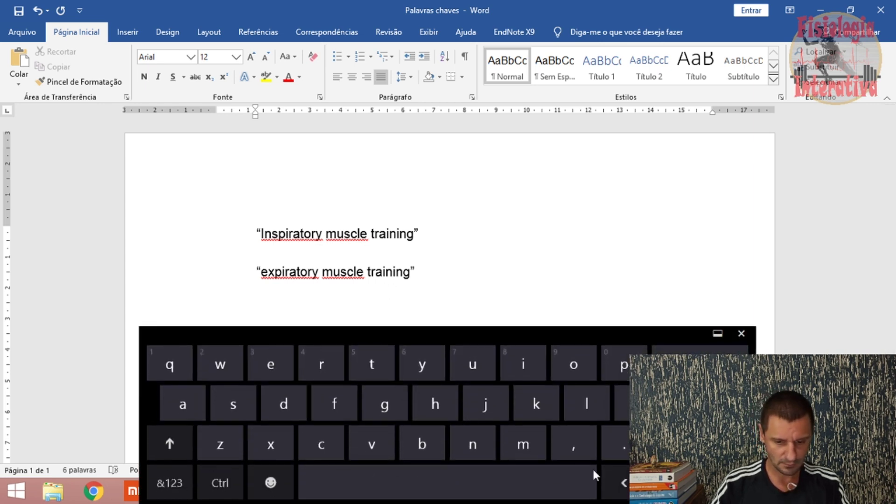
pyautogui.write('"r')
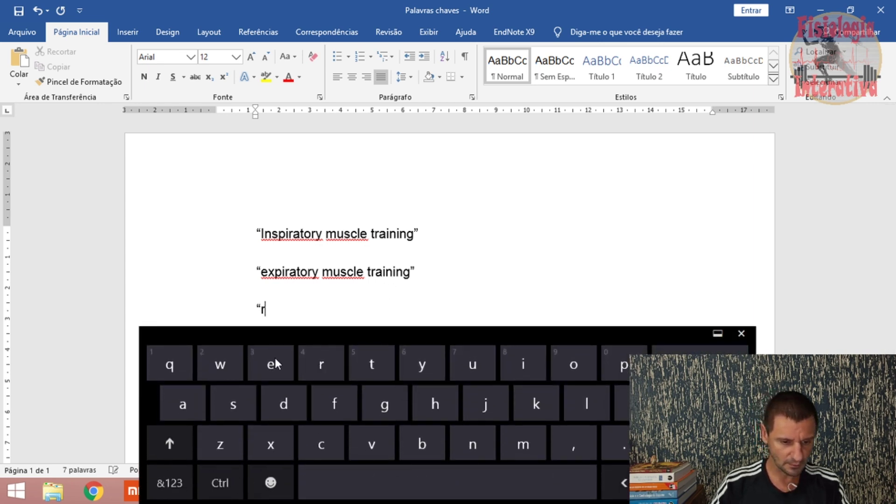
pyautogui.write('espir')
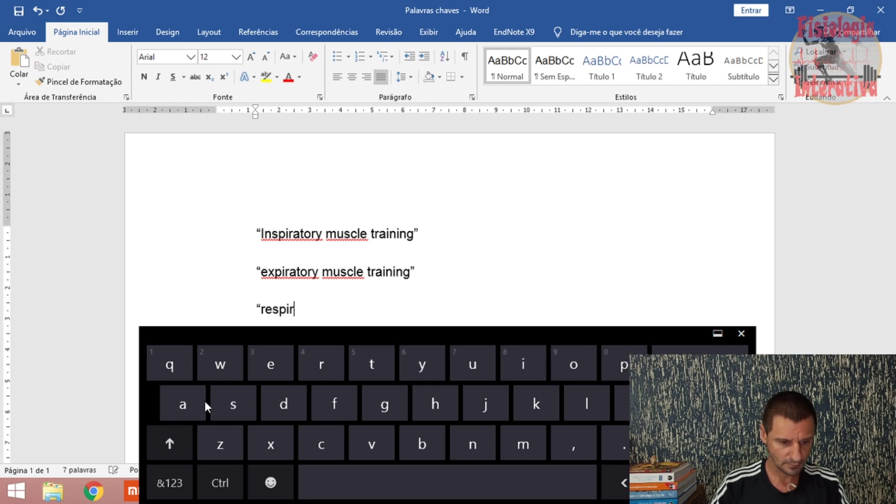
pyautogui.write('atory')
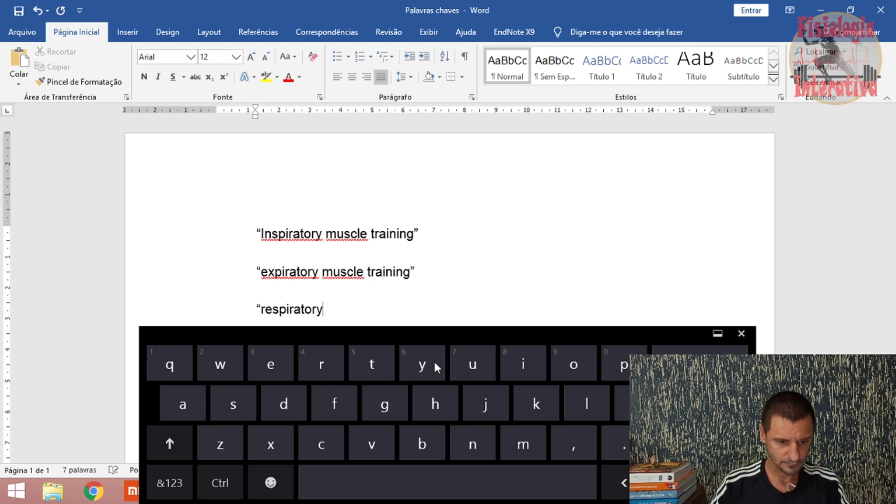
pyautogui.write(' muscl')
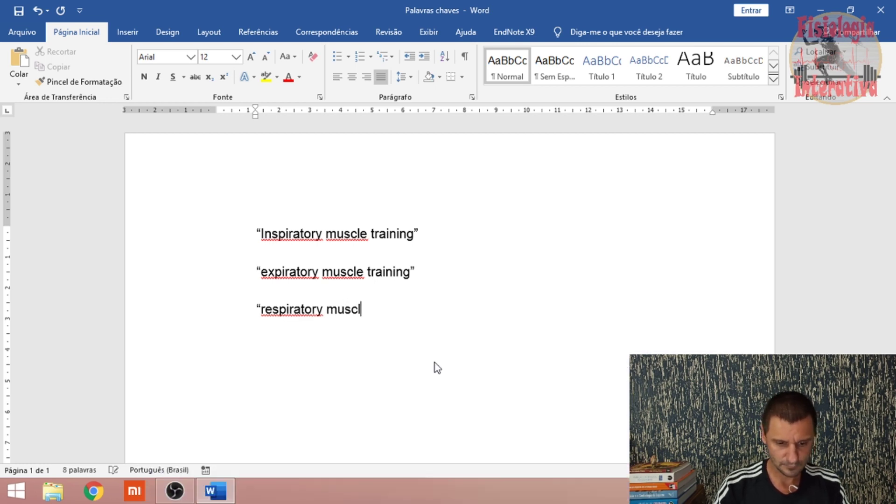
pyautogui.write('e')
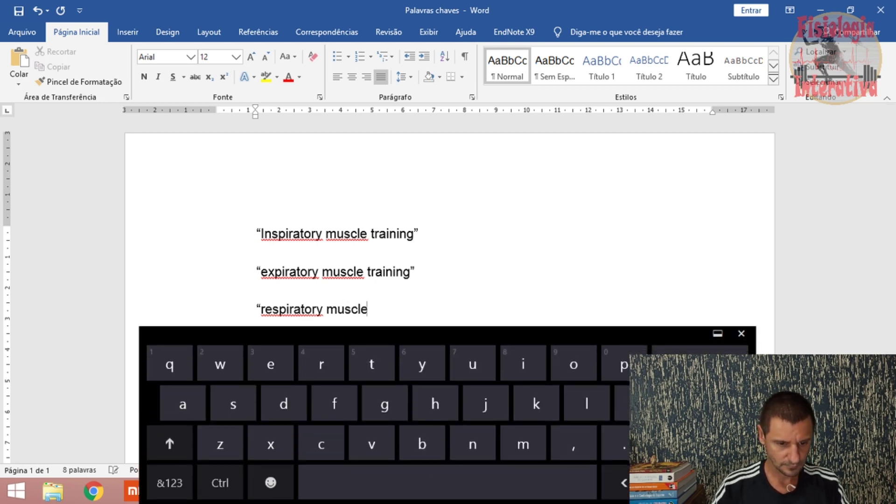
pyautogui.write(' traini')
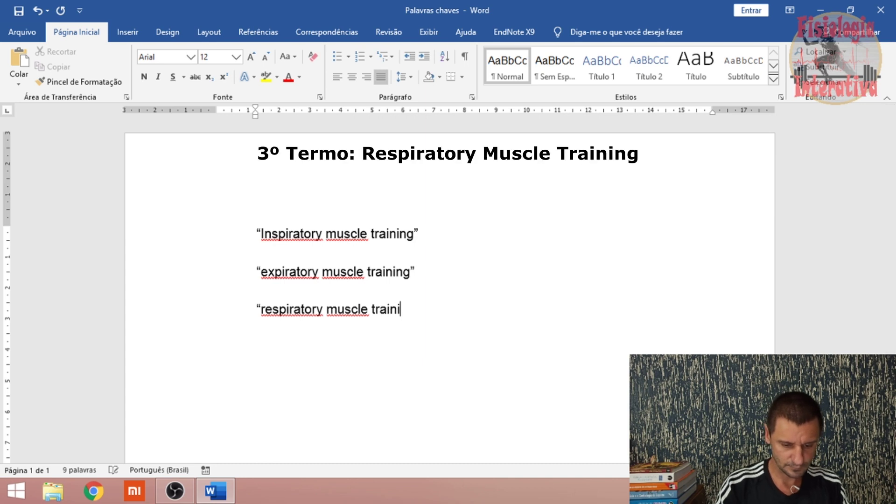
pyautogui.write('ng')
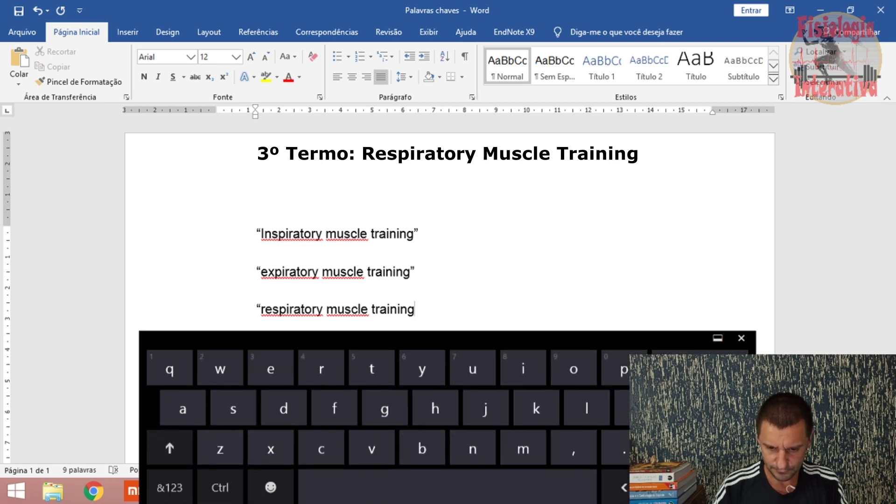
pyautogui.write('”')
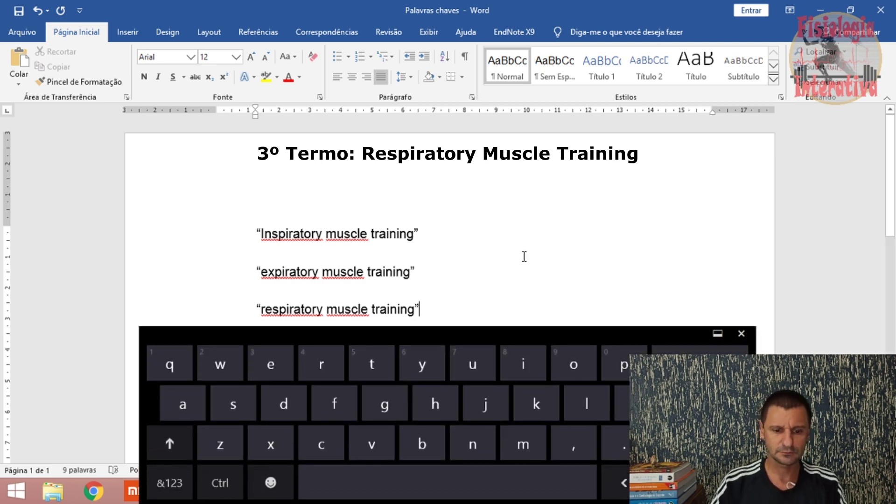
pyautogui.press('Return')
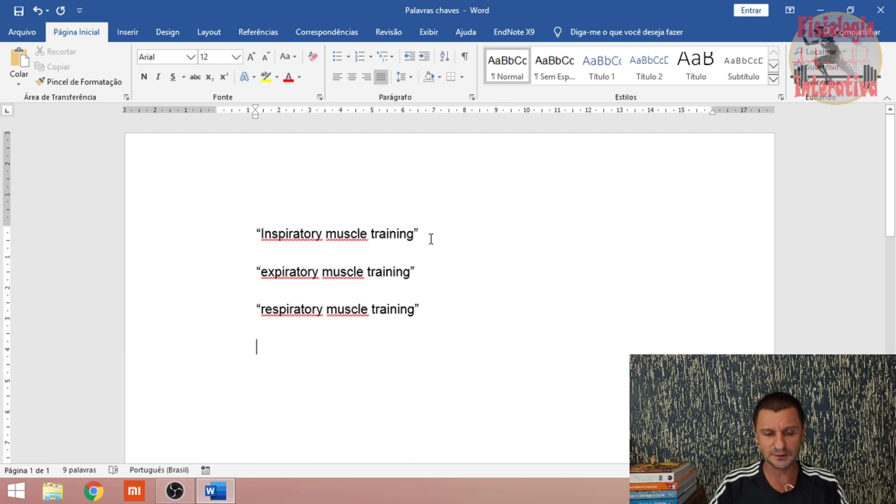
# Switch to Chrome, search for pubmed and open the PubMed home page.
pyautogui.click(99, 495)
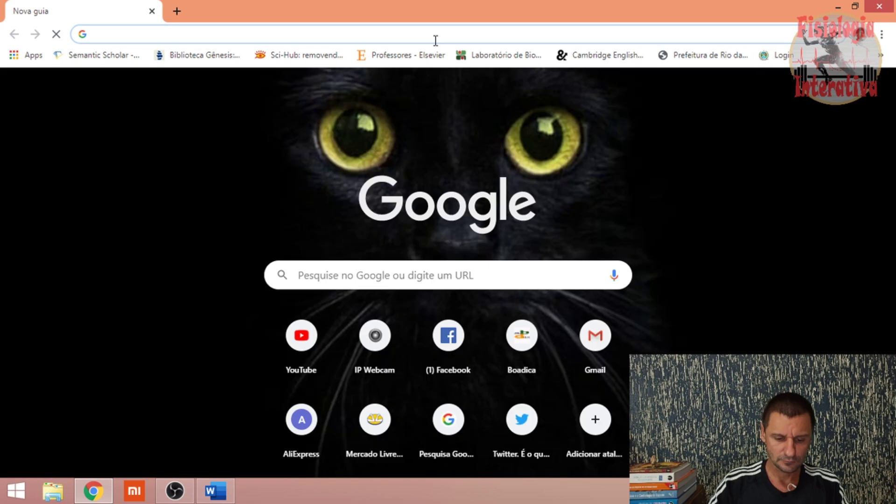
pyautogui.write('pubmed')
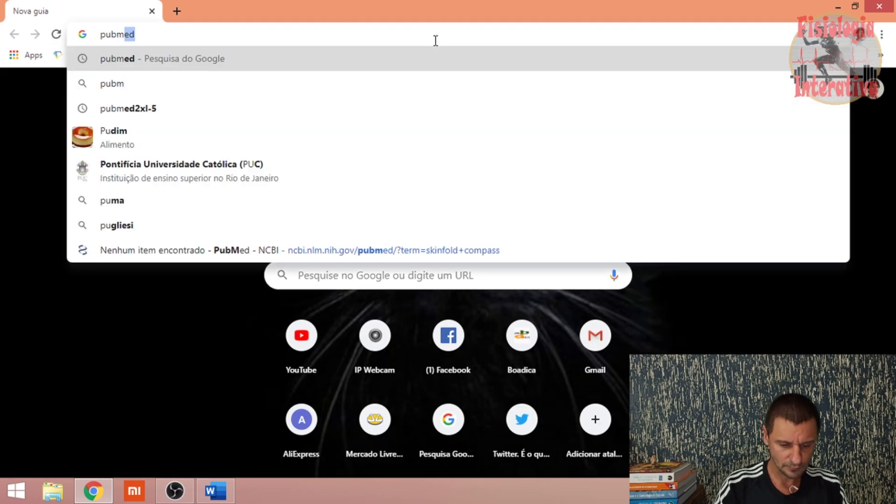
pyautogui.press('Return')
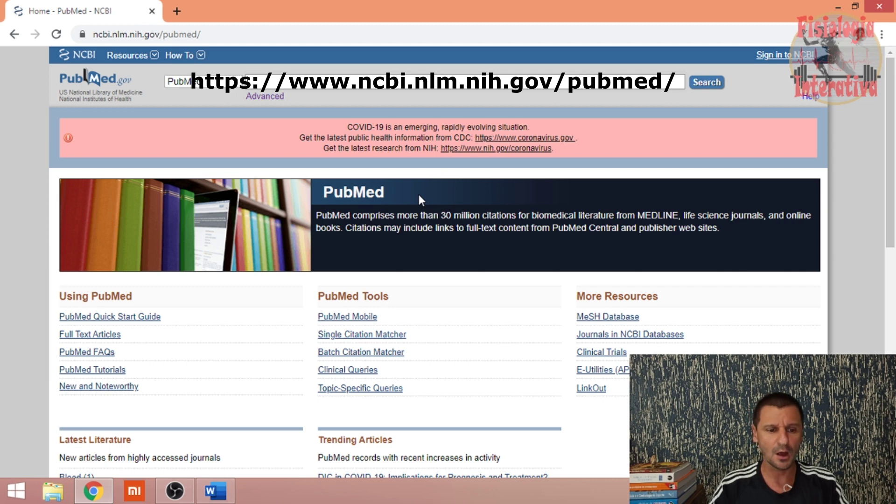
# Copy the word Inspiratory from the first term in Word and enter it in the PubMed search to bring up suggestions.
pyautogui.hotkey('alt', 'Tab')
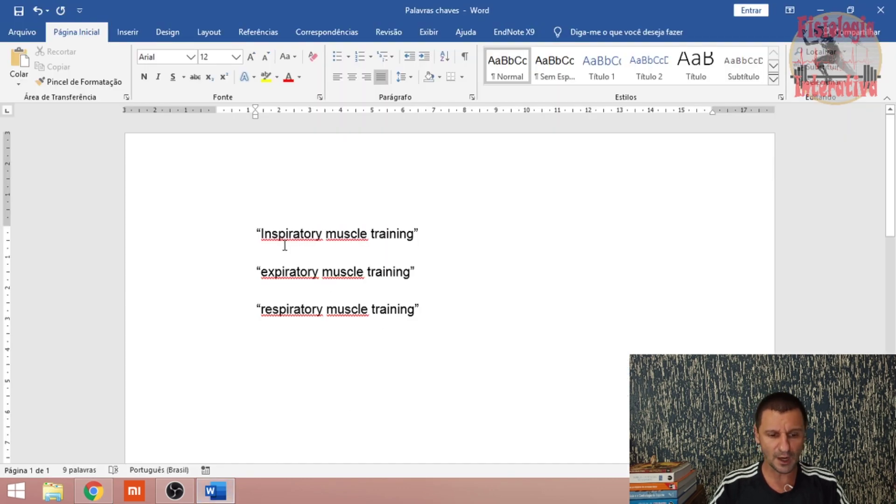
pyautogui.moveTo(263, 238); pyautogui.dragTo(323, 235)
pyautogui.hotkey('ctrl', 'c')
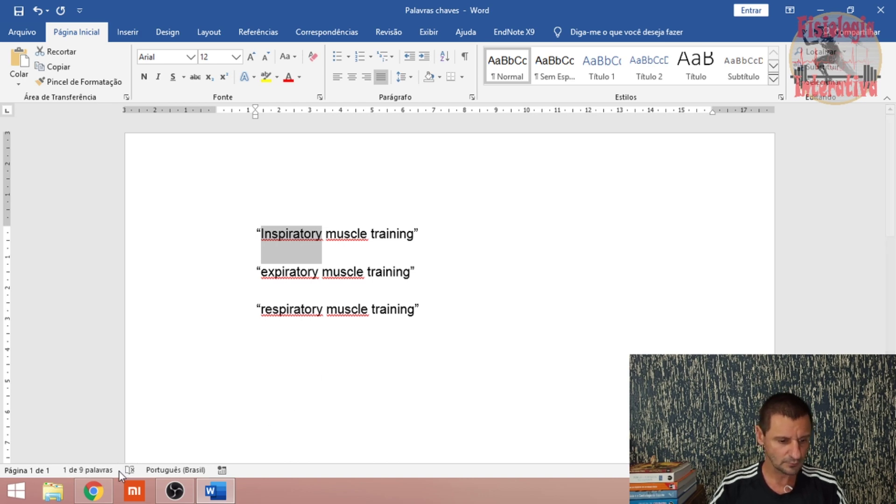
pyautogui.click(93, 490)
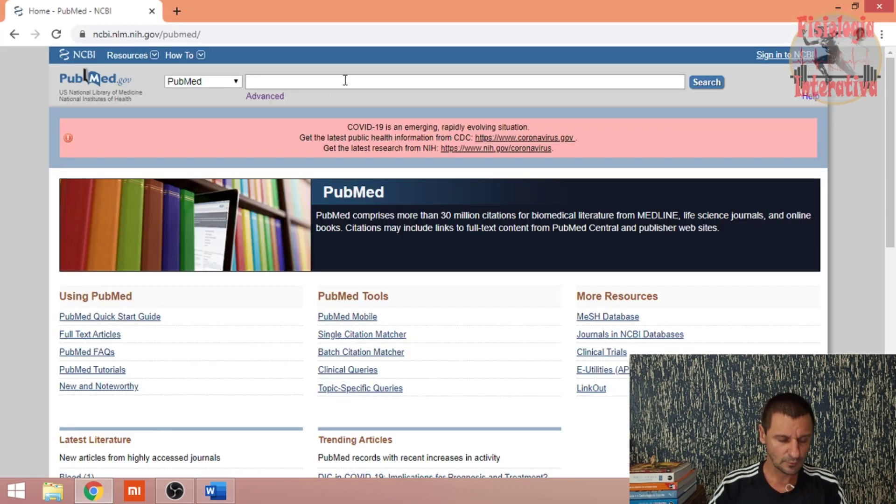
pyautogui.hotkey('ctrl', 'v')
pyautogui.press('BackSpace')
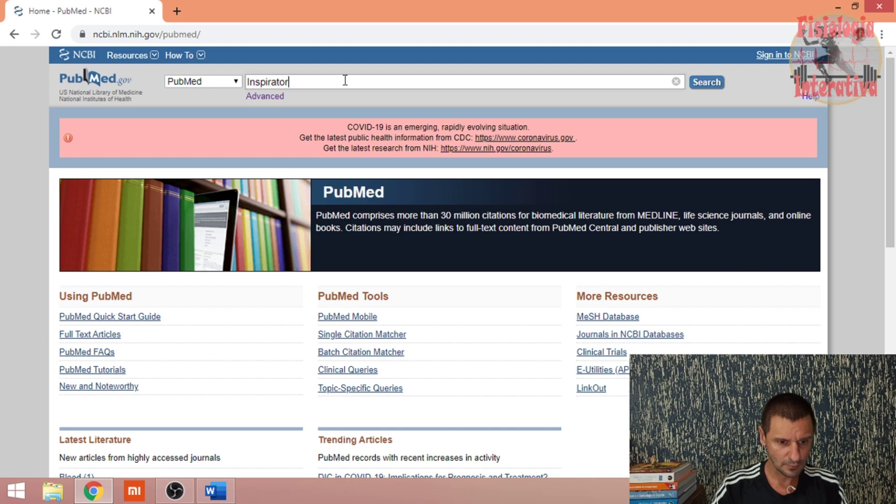
pyautogui.write('y')
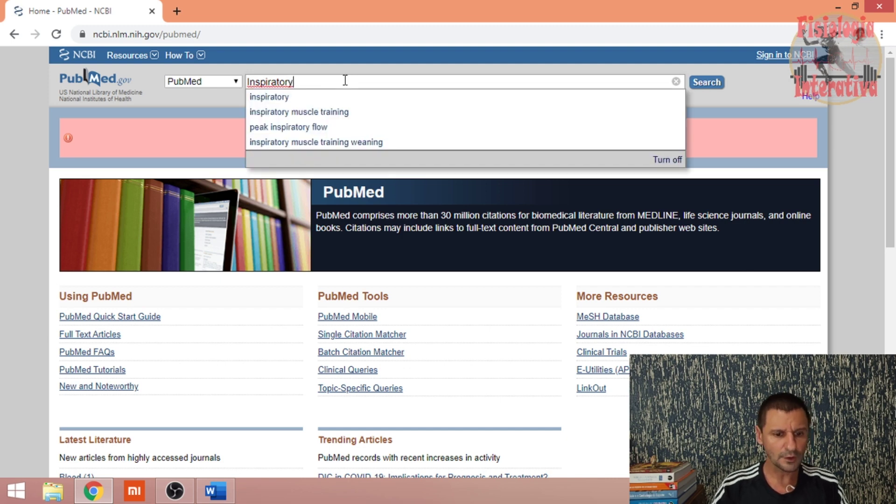
# Run the suggested PubMed search "peak inspiratory flow".
pyautogui.rightClick(327, 129)
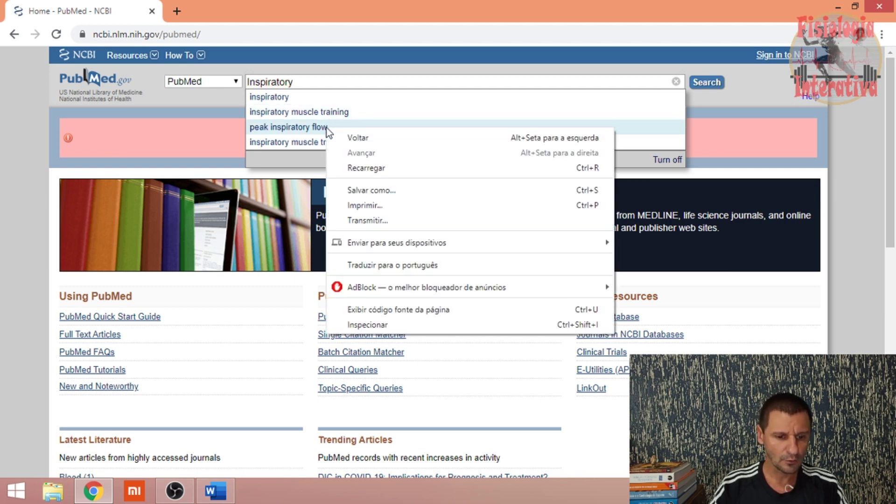
pyautogui.click(326, 128)
pyautogui.click(326, 127)
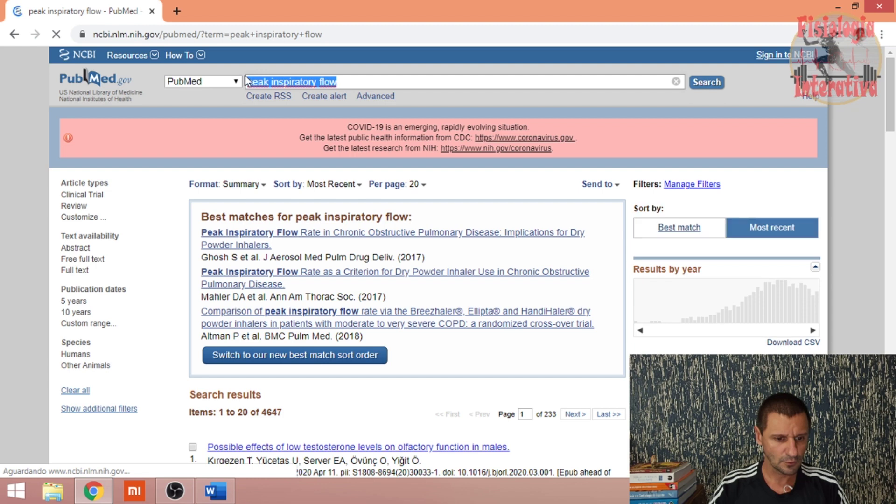
# Return to Word and add "peak inspiratory flow", enclosed in double quotation marks, on the empty line below the third term.
pyautogui.moveTo(208, 498)
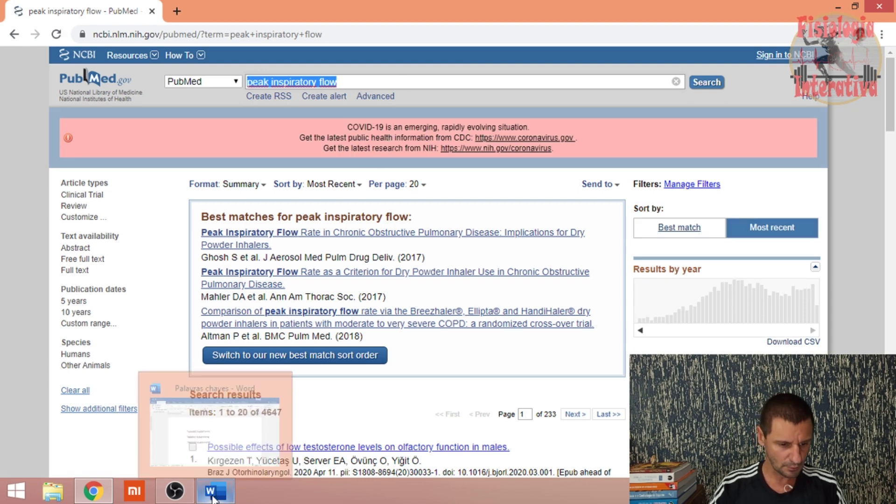
pyautogui.click(209, 498)
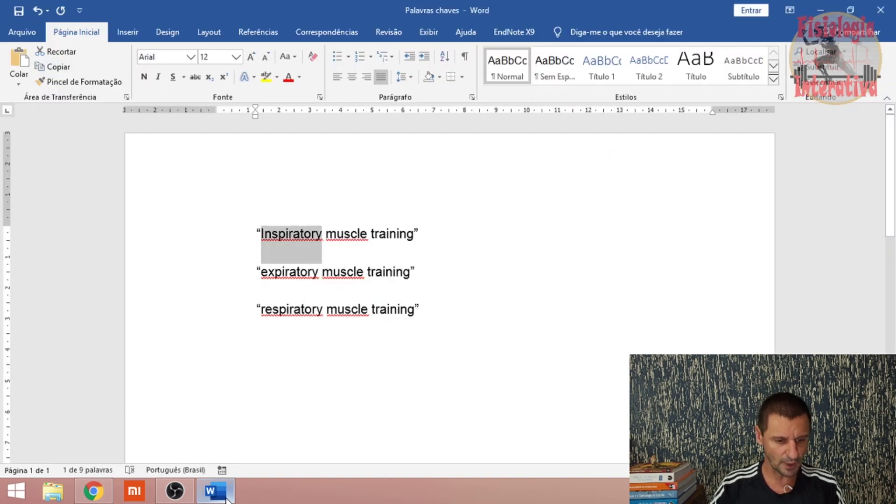
pyautogui.click(448, 330)
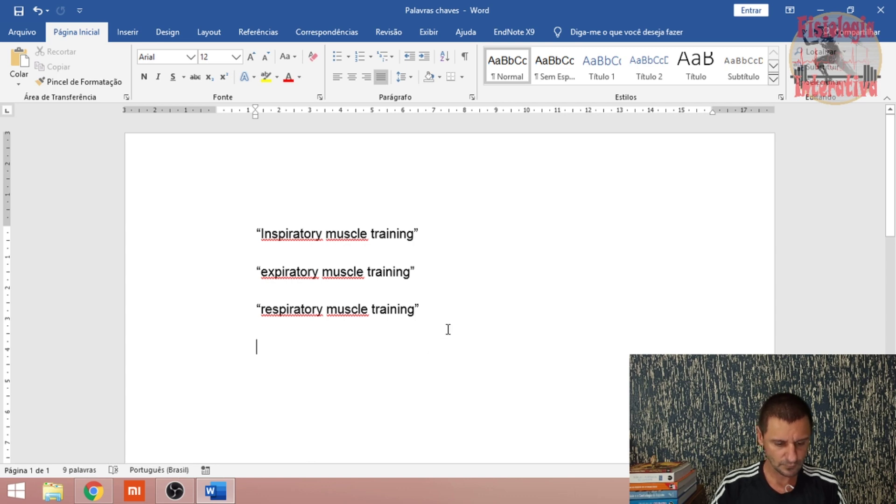
pyautogui.write('peak inspiratory flow')
pyautogui.click(836, 491)
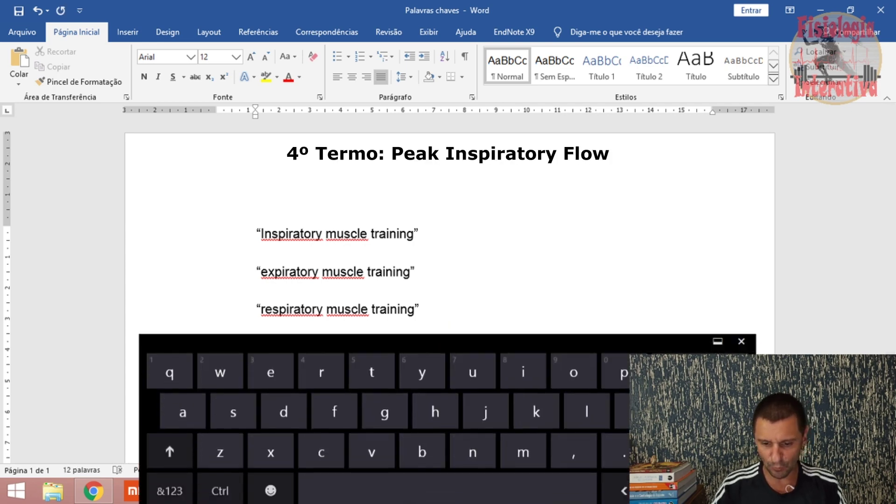
pyautogui.click(741, 334)
pyautogui.click(256, 347)
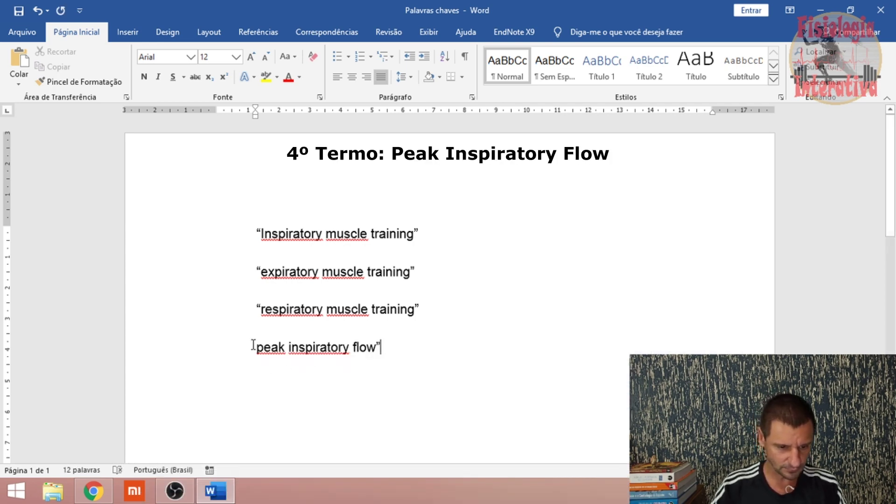
pyautogui.click(836, 491)
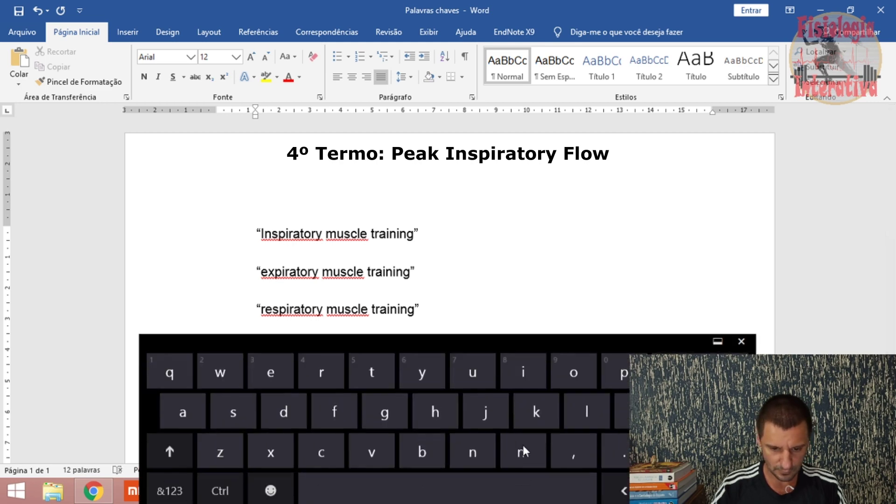
pyautogui.click(740, 334)
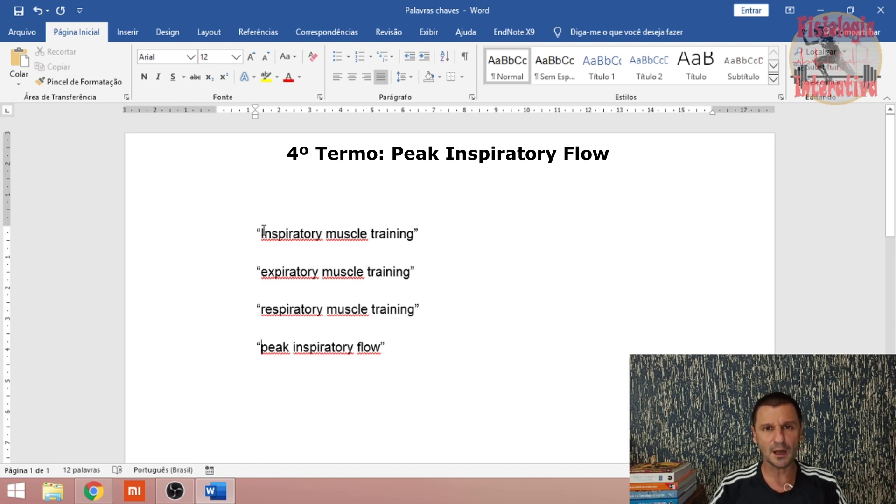
# Select the whole first term, "Inspiratory muscle training", including its quotation marks.
pyautogui.moveTo(265, 232); pyautogui.dragTo(420, 233)
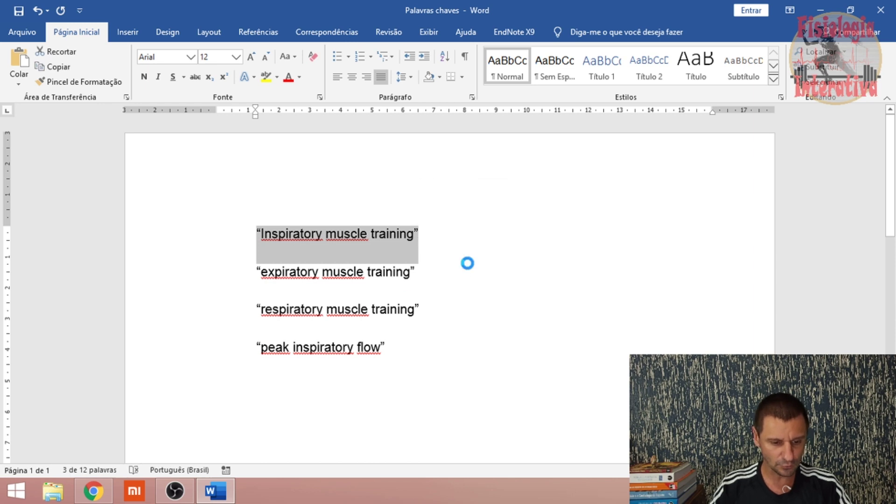
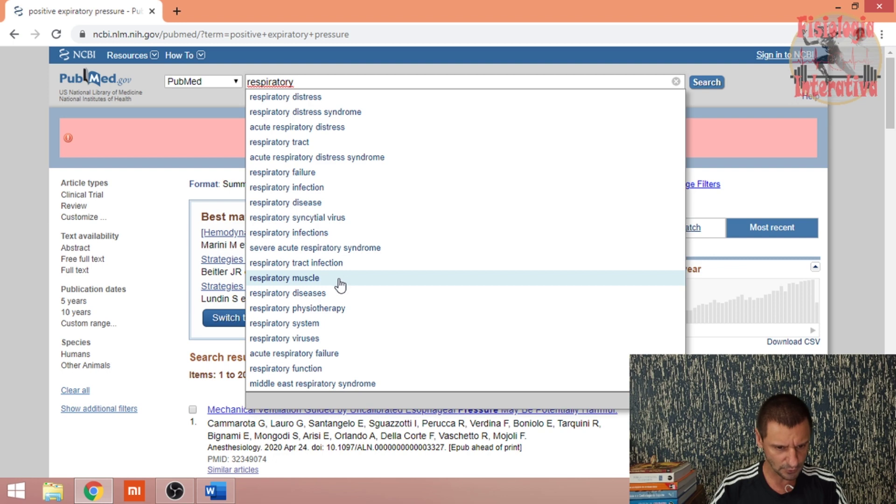
# Run the suggested PubMed search "respiratory function" and add that term, in double quotation marks, at the end of the Word list.
pyautogui.click(341, 370)
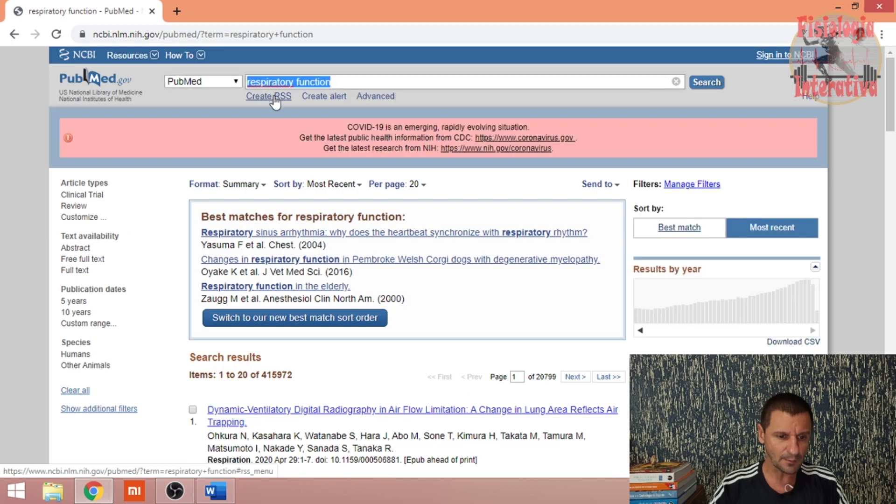
pyautogui.click(215, 490)
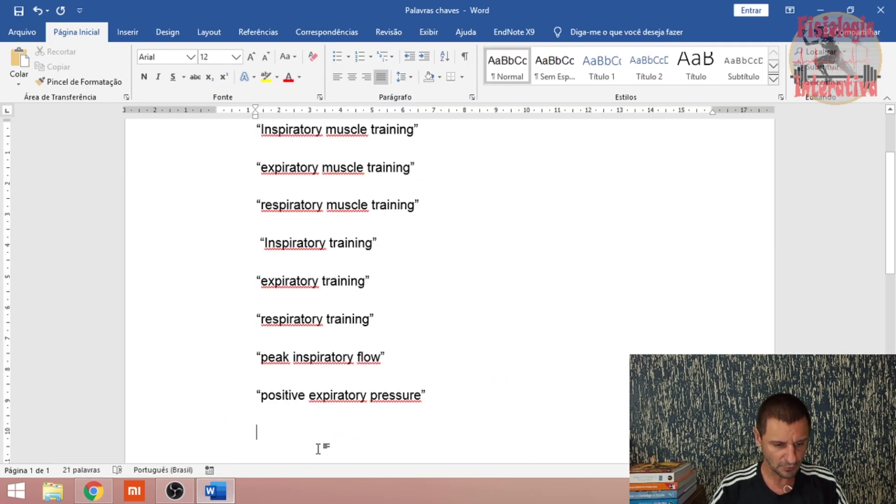
pyautogui.write('respiratory function')
pyautogui.write('"')
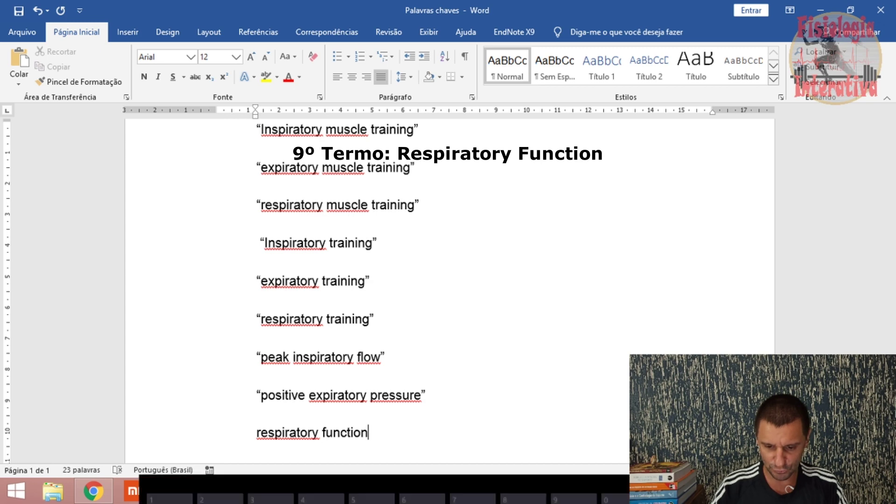
pyautogui.click(742, 334)
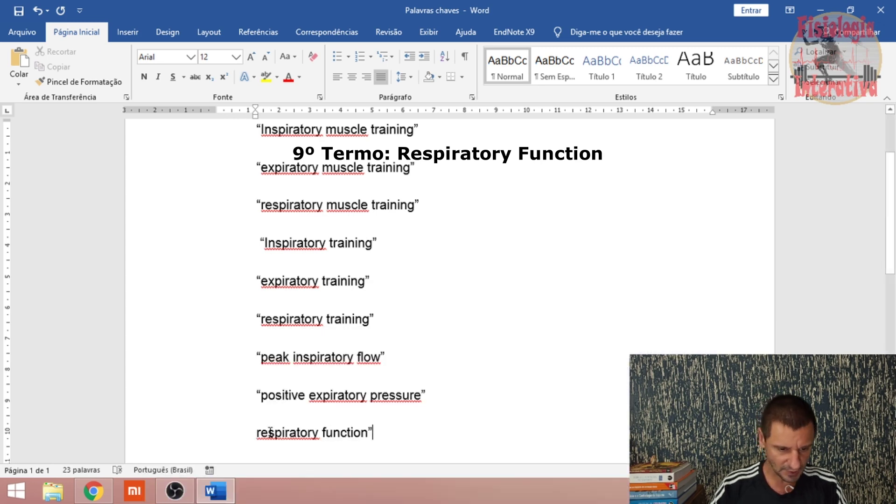
pyautogui.press('Home')
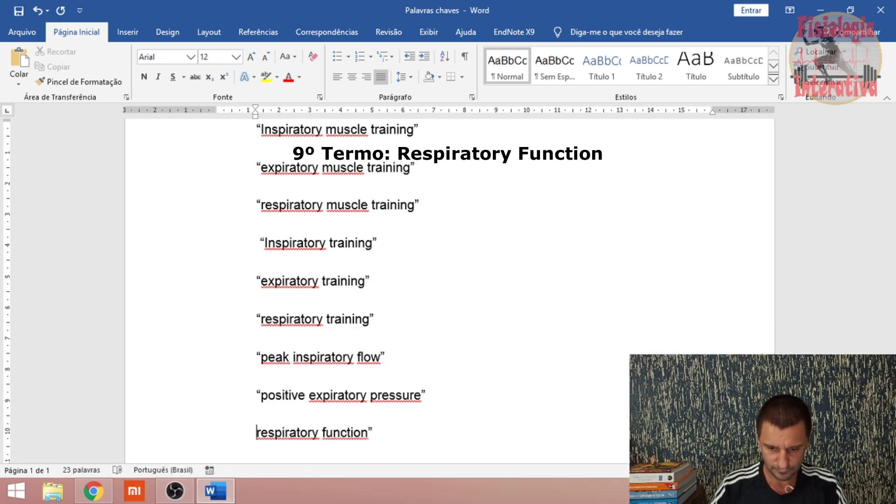
pyautogui.click(742, 334)
pyautogui.scroll(3, 552, 344)
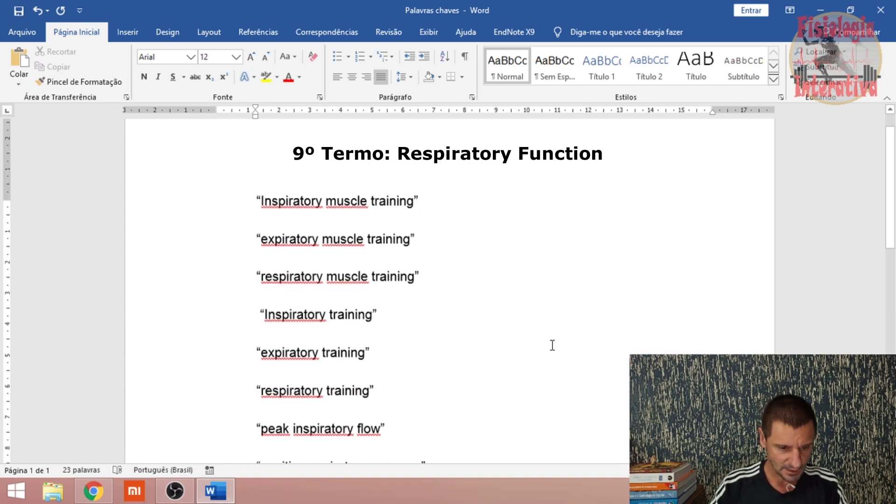
# Append the field tag [tiab] after the first term, "Inspiratory muscle training".
pyautogui.click(496, 235)
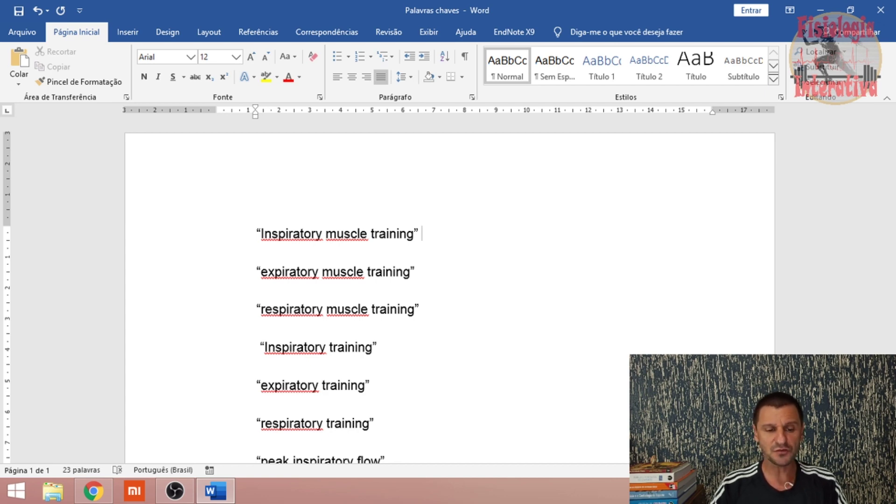
pyautogui.moveTo(256, 232); pyautogui.dragTo(442, 246)
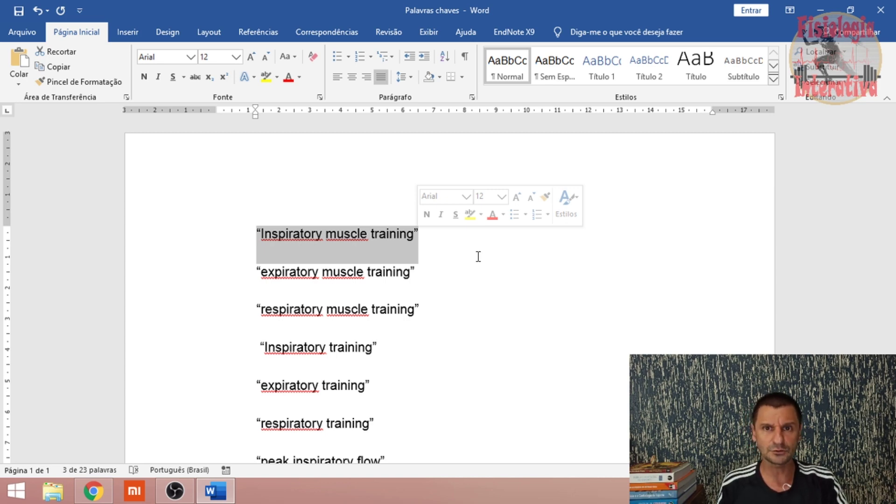
pyautogui.click(460, 244)
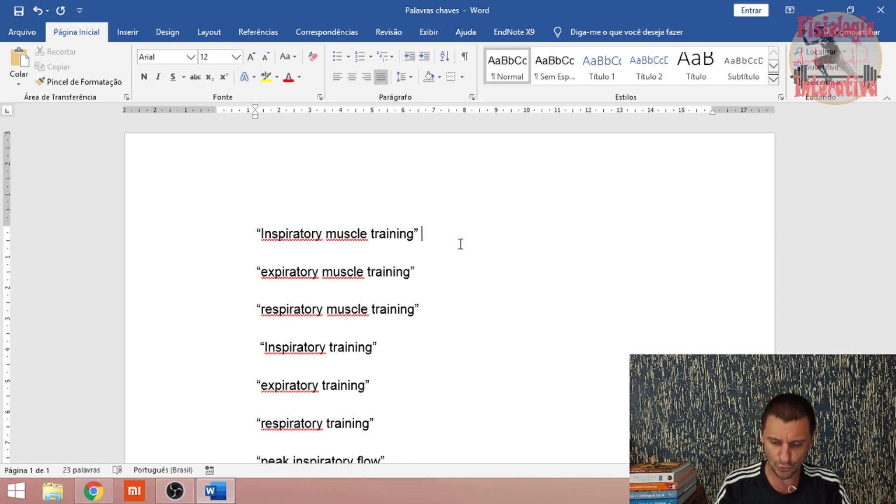
pyautogui.write('[')
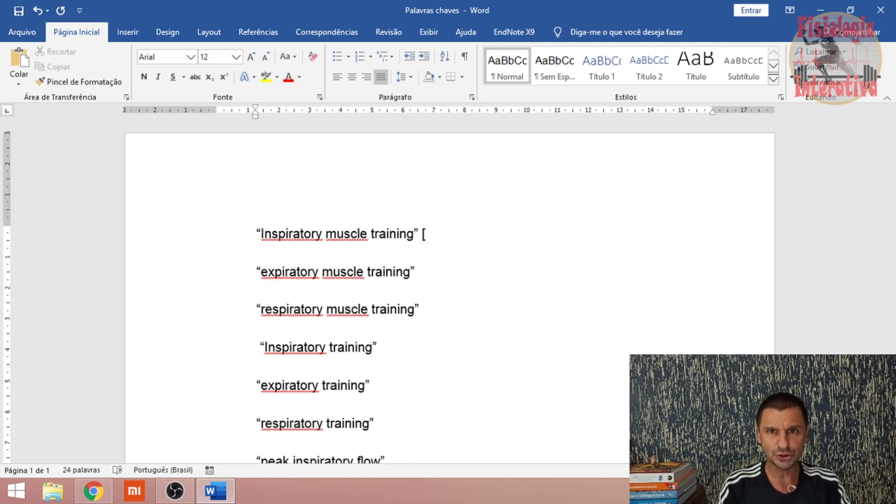
pyautogui.write('ti')
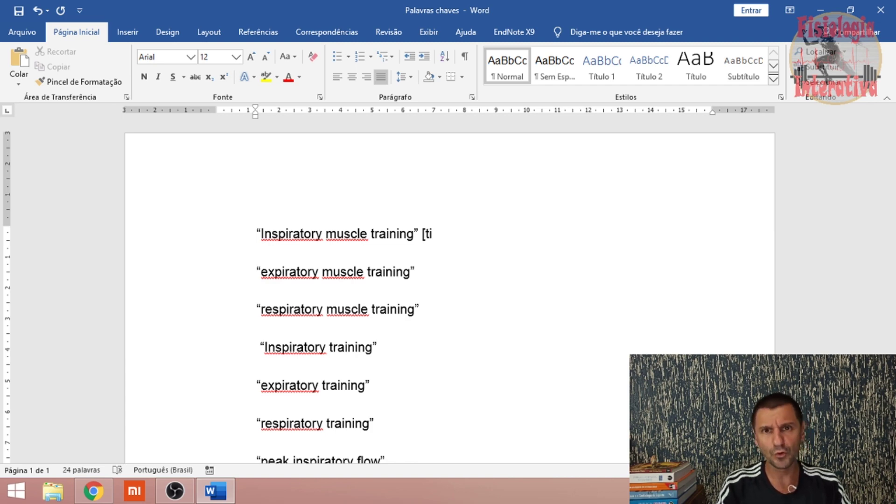
pyautogui.write('ab')
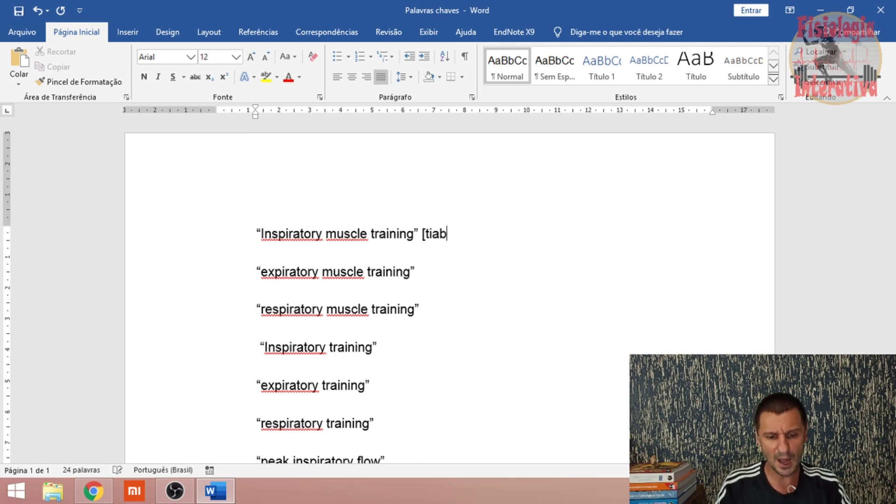
pyautogui.write(']')
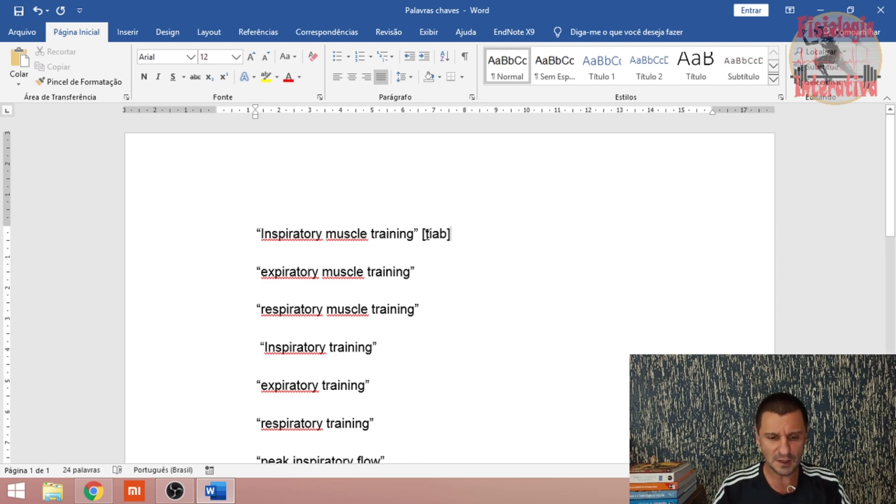
# Copy the [tiab] tag and append it to the second through fifth terms, from "expiratory muscle training" to "expiratory training".
pyautogui.moveTo(421, 235); pyautogui.dragTo(453, 234)
pyautogui.hotkey('ctrl', 'c')
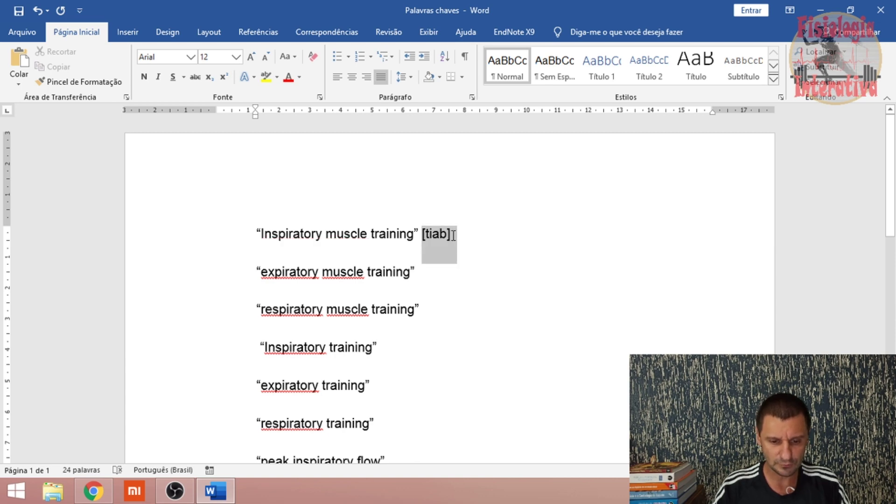
pyautogui.click(460, 261)
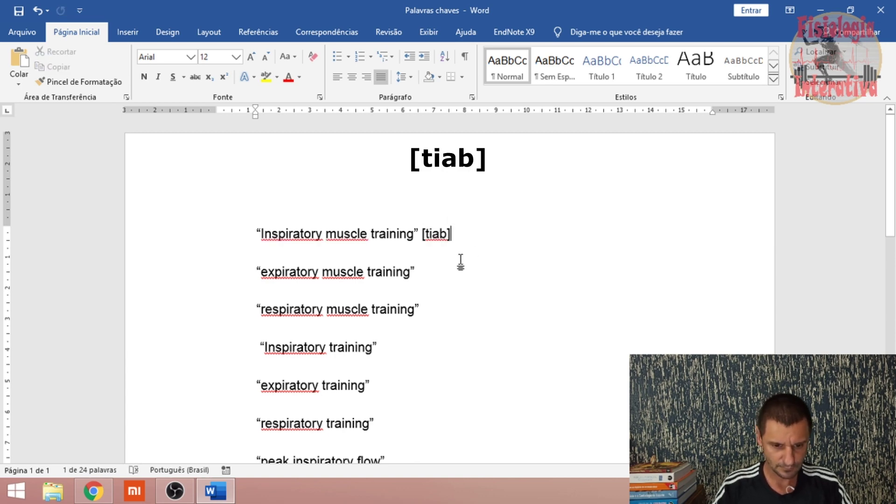
pyautogui.click(432, 272)
pyautogui.hotkey('ctrl', 'v')
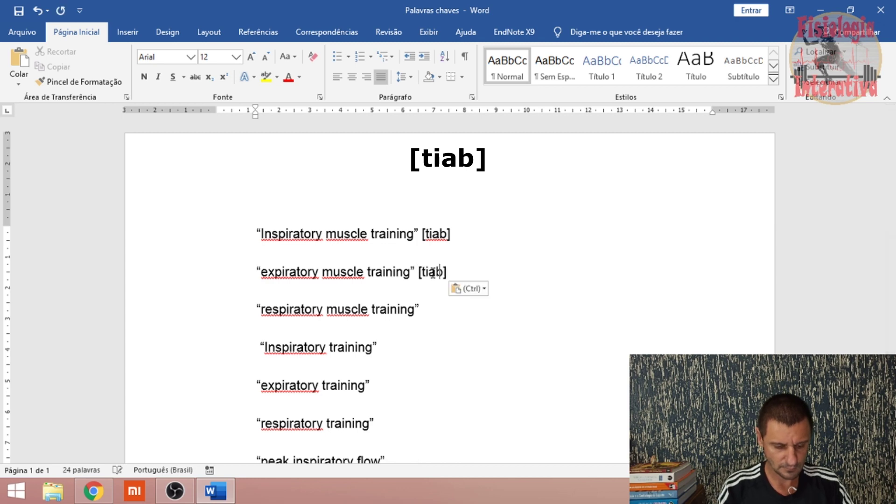
pyautogui.click(430, 316)
pyautogui.hotkey('ctrl', 'v')
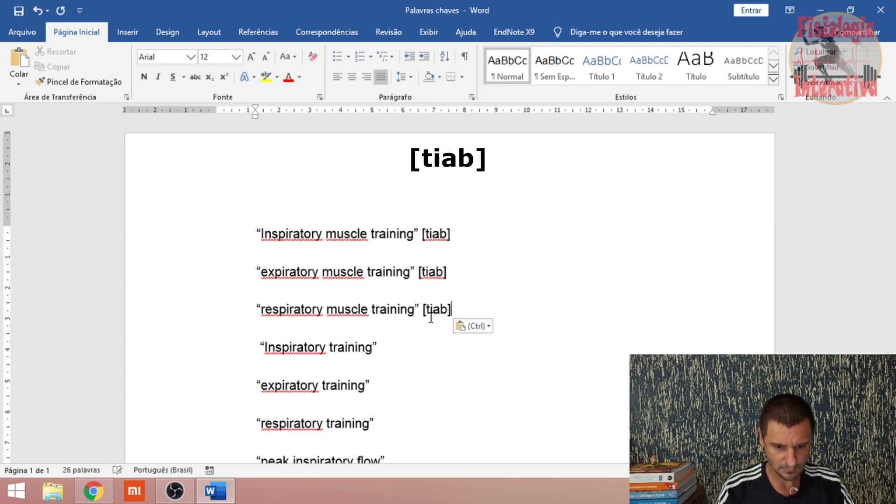
pyautogui.click(426, 347)
pyautogui.hotkey('ctrl', 'v')
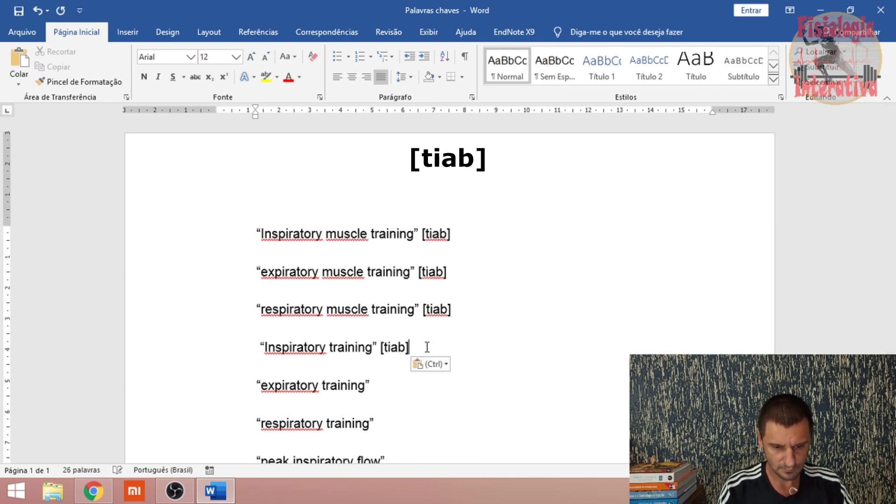
pyautogui.click(396, 378)
pyautogui.hotkey('ctrl', 'v')
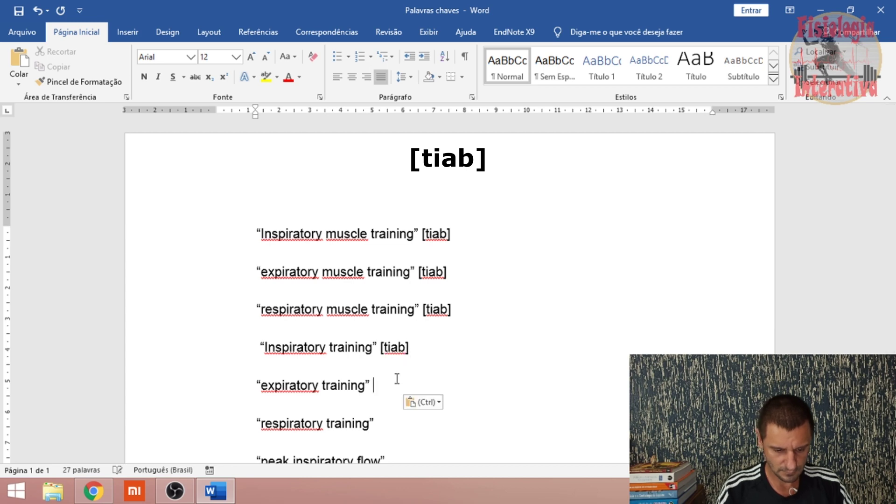
# Append [tiab] to the remaining four terms: "respiratory training", "peak inspiratory flow", "positive expiratory pressure" and "respiratory function".
pyautogui.scroll(-3, 514, 408)
pyautogui.click(442, 344)
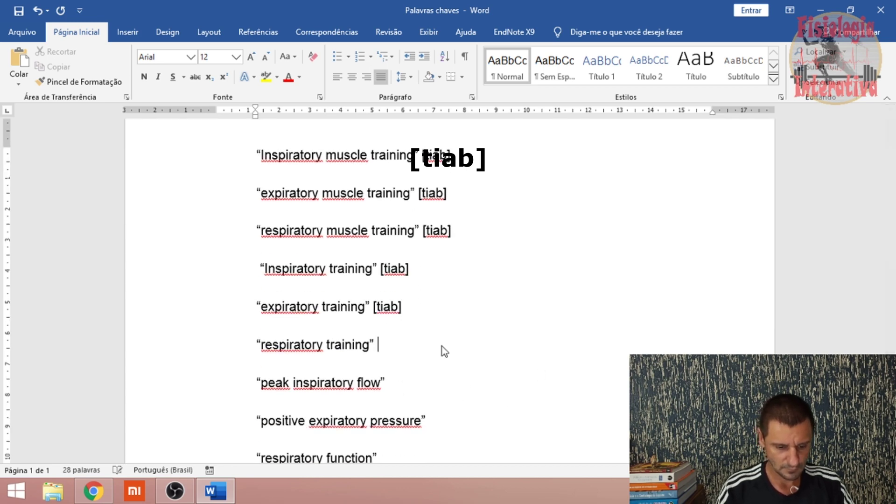
pyautogui.hotkey('ctrl', 'v')
pyautogui.click(418, 379)
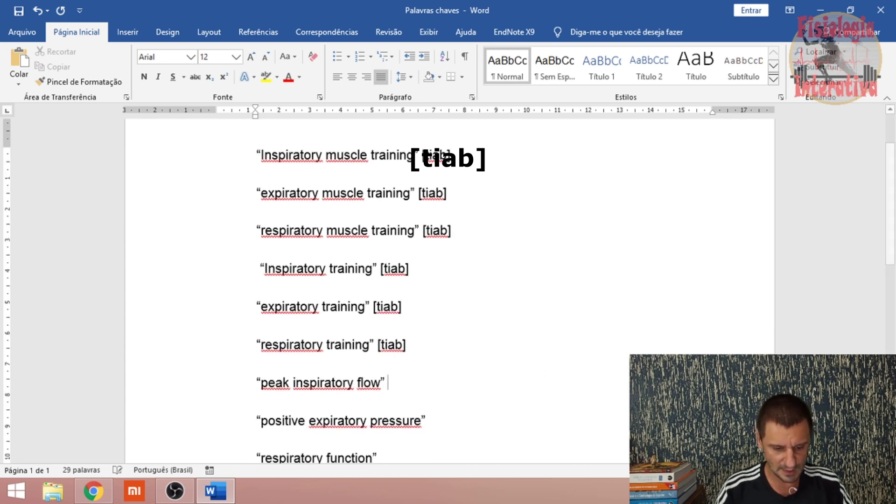
pyautogui.write('[tiab]')
pyautogui.scroll(-1, 512, 390)
pyautogui.click(504, 390)
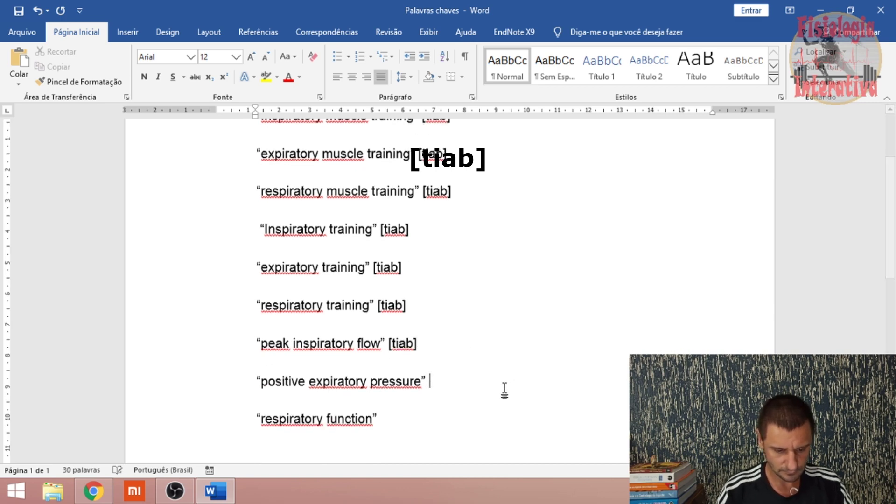
pyautogui.write('[tiab]')
pyautogui.click(450, 423)
pyautogui.write('[tiab]')
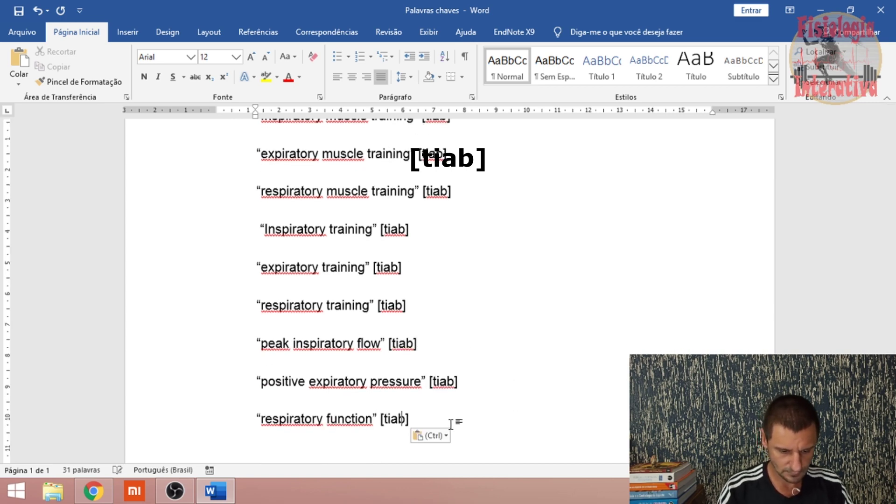
pyautogui.scroll(-3, 500, 354)
pyautogui.scroll(6, 502, 351)
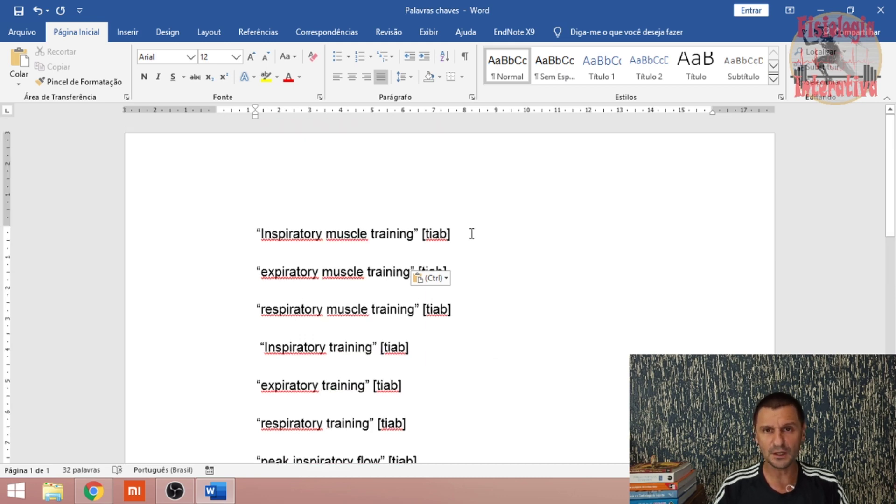
# Switch to PubMed in Chrome, open the Advanced Search Builder and clear the entire search history.
pyautogui.click(106, 488)
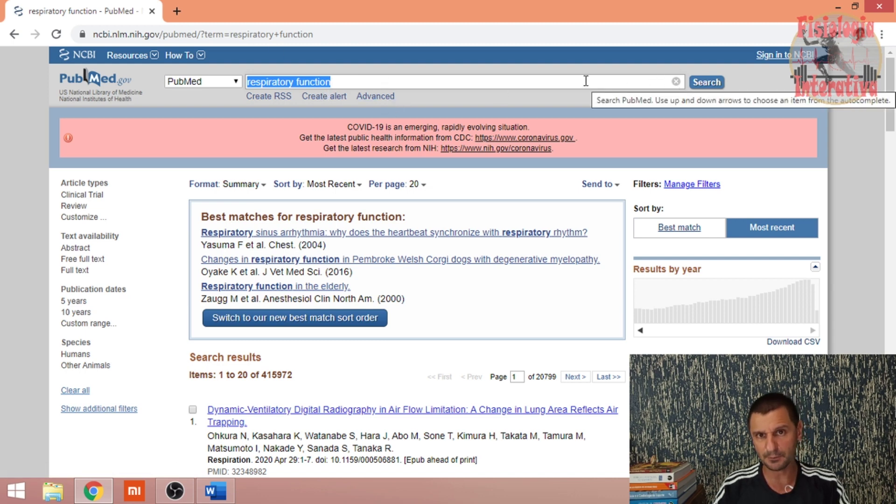
pyautogui.click(387, 100)
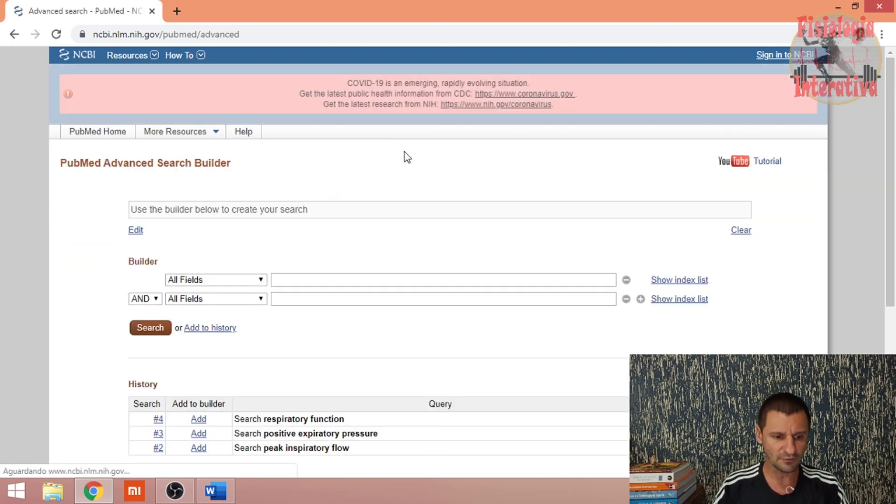
pyautogui.scroll(-3, 408, 157)
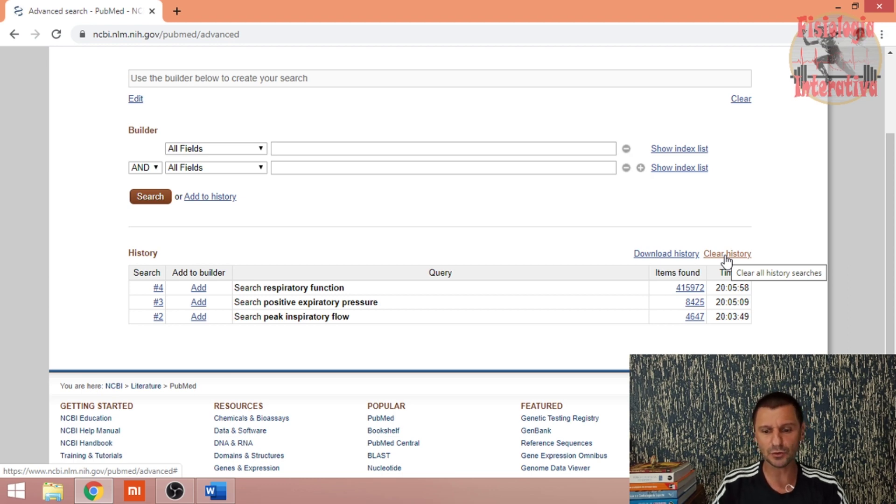
pyautogui.click(727, 260)
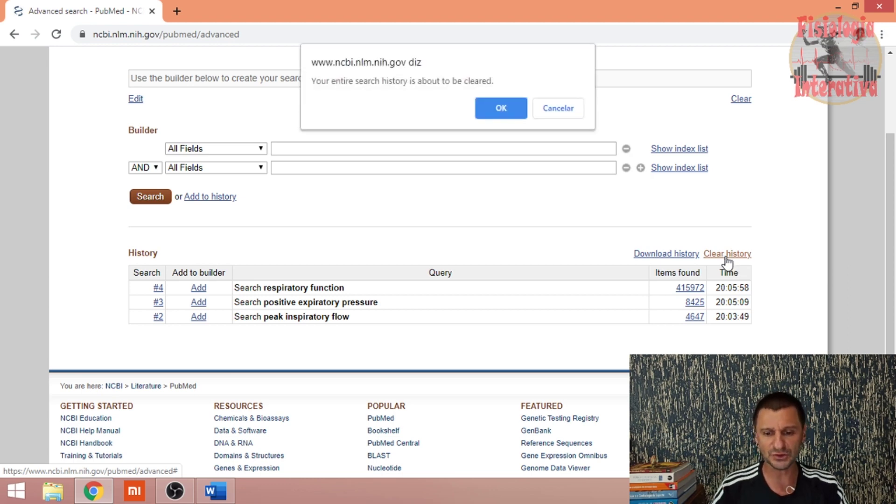
pyautogui.click(512, 103)
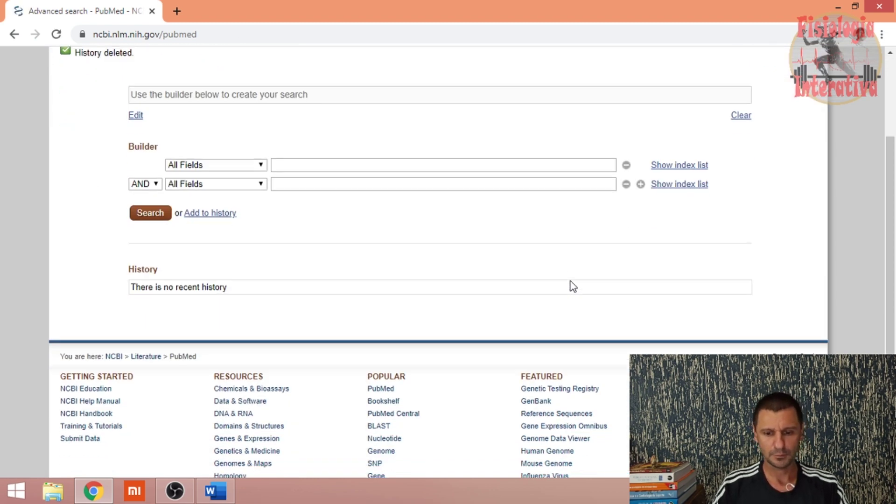
pyautogui.scroll(3, 466, 303)
# Copy "Inspiratory muscle training" [tiab] from the Word list into the first PubMed builder field and add it to the search history.
pyautogui.click(215, 490)
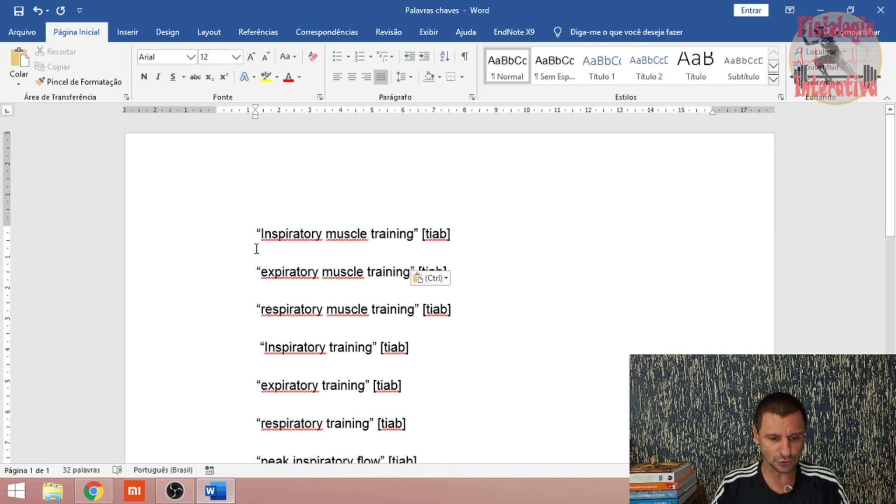
pyautogui.moveTo(256, 232); pyautogui.dragTo(451, 237)
pyautogui.hotkey('ctrl', 'c')
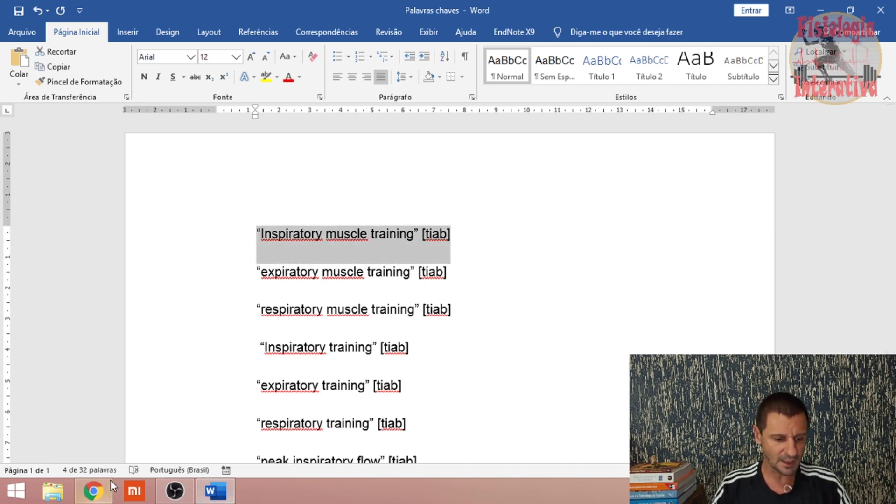
pyautogui.click(95, 489)
pyautogui.click(322, 294)
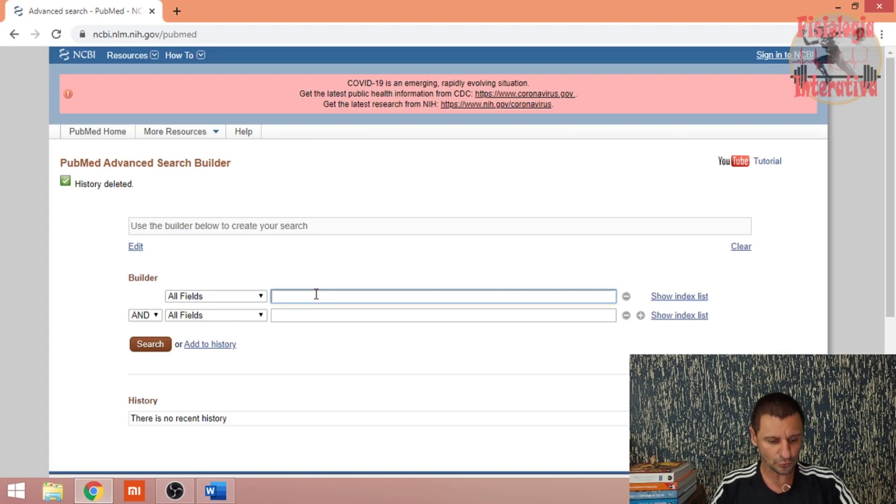
pyautogui.hotkey('ctrl', 'v')
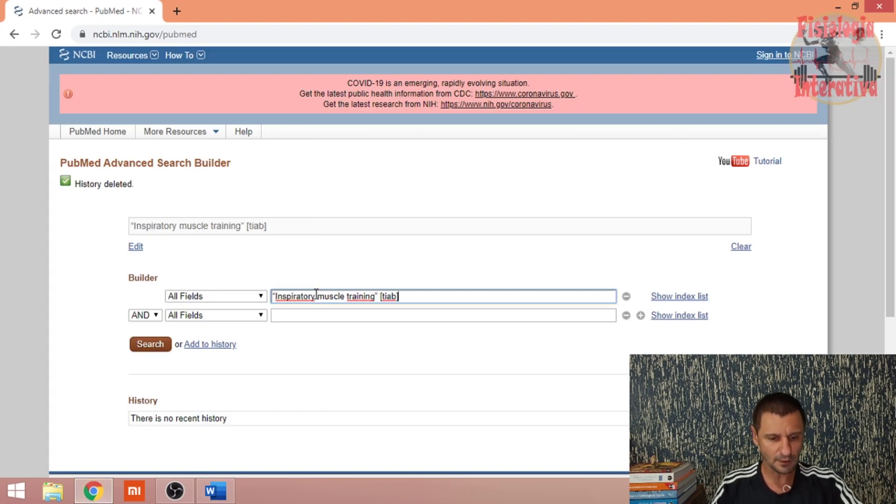
pyautogui.click(227, 346)
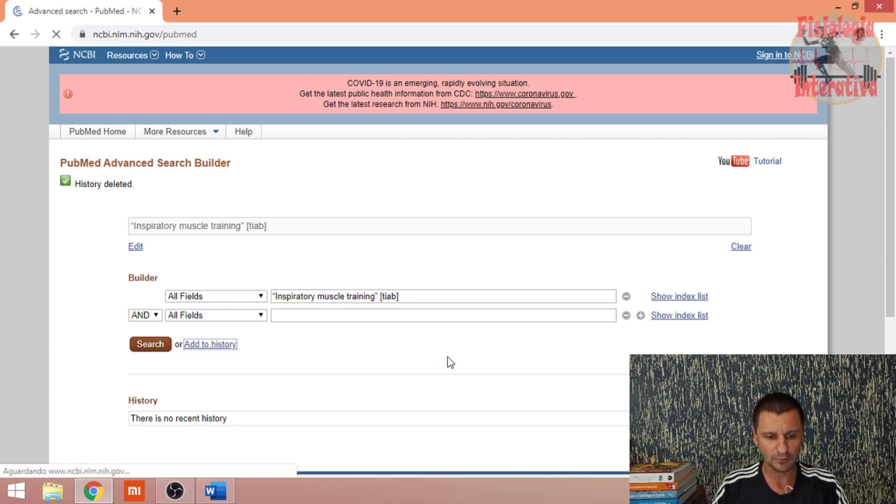
pyautogui.scroll(-2, 449, 360)
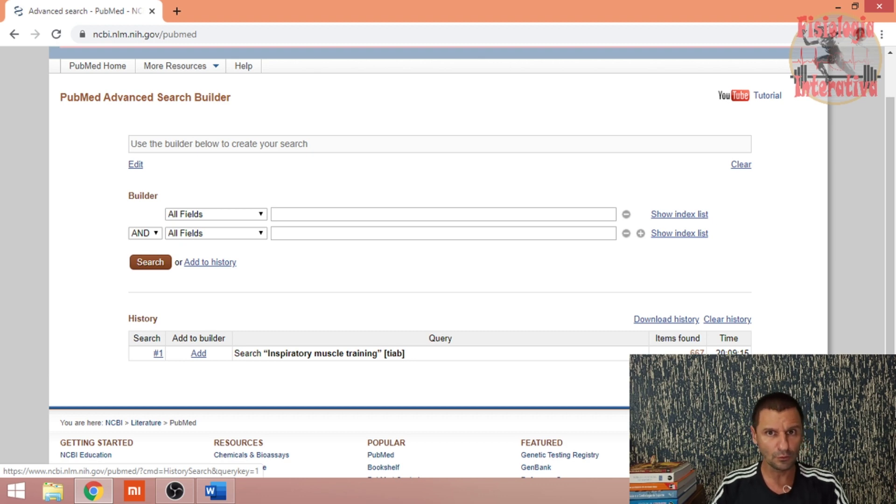
# Copy "expiratory muscle training" [tiab] from the Word list into the first PubMed builder field and add it to the search history.
pyautogui.click(228, 486)
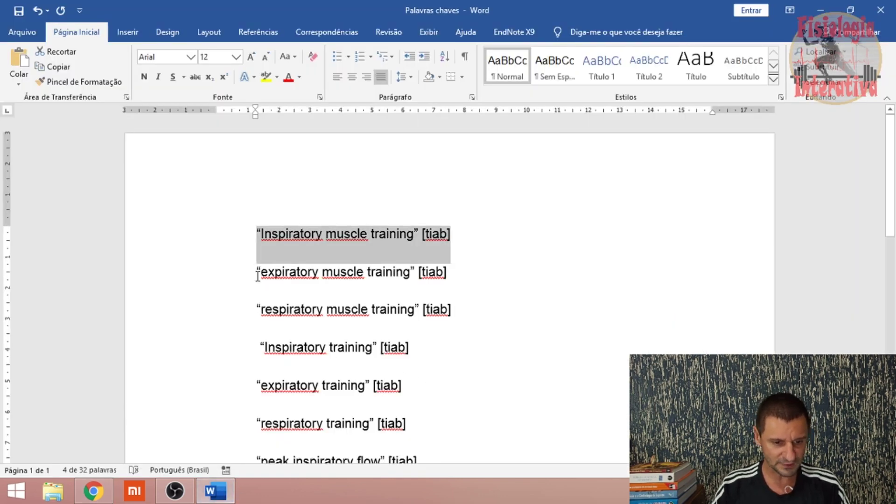
pyautogui.moveTo(258, 276); pyautogui.dragTo(458, 277)
pyautogui.hotkey('ctrl', 'c')
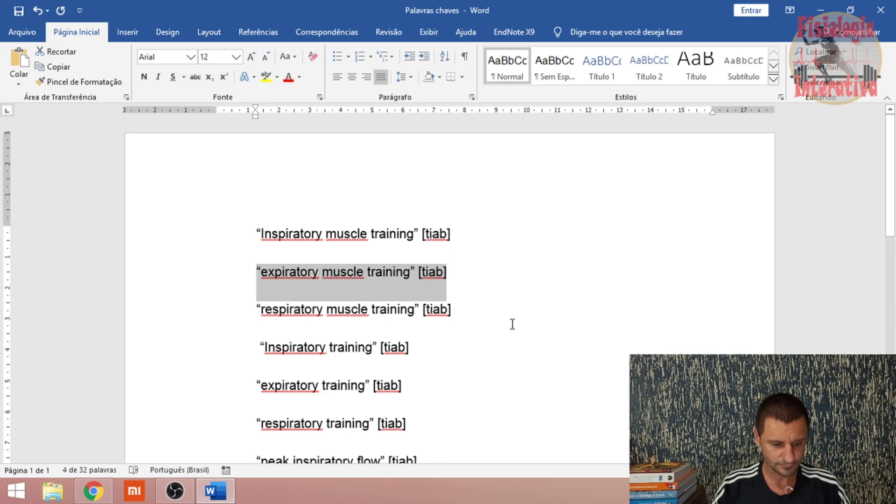
pyautogui.click(93, 490)
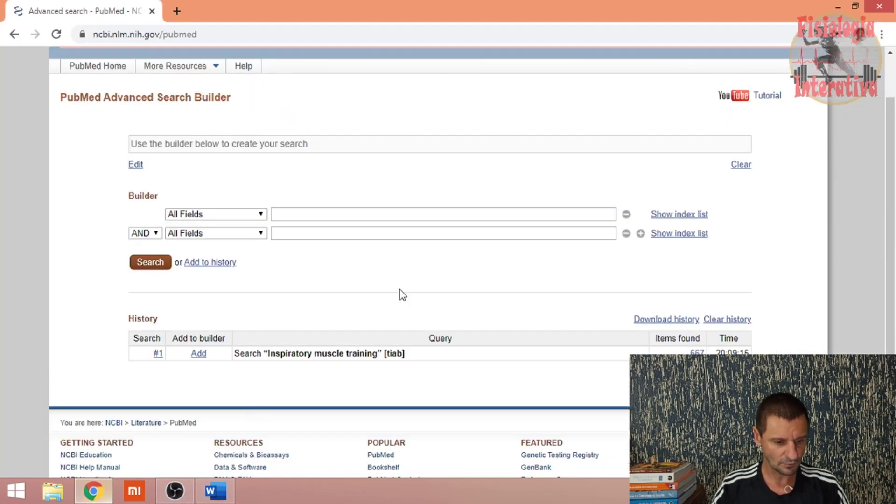
pyautogui.click(366, 216)
pyautogui.hotkey('ctrl', 'v')
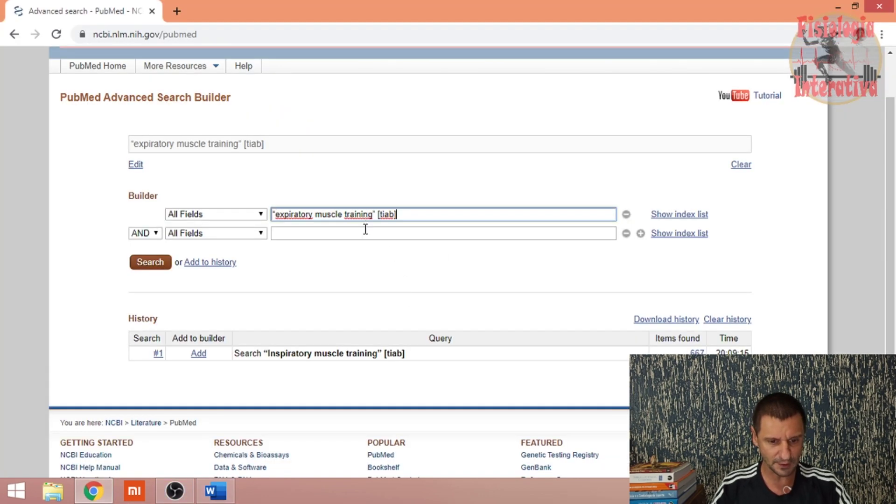
pyautogui.click(219, 263)
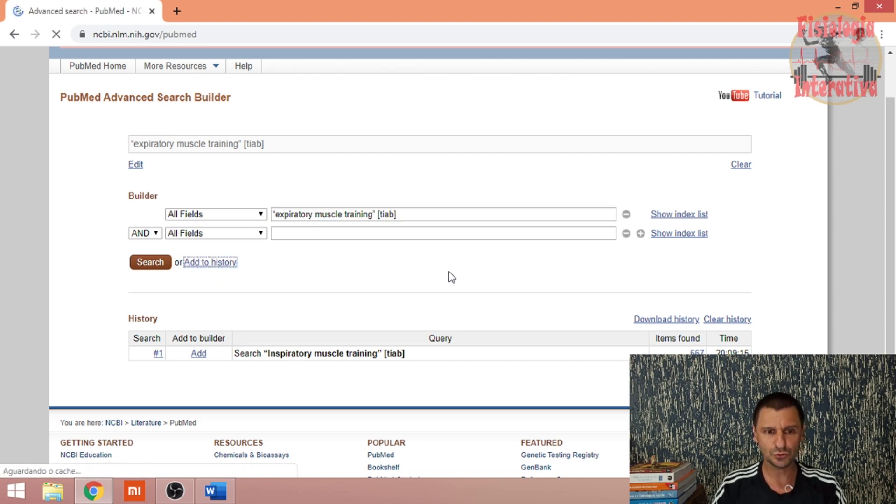
pyautogui.scroll(-1, 451, 273)
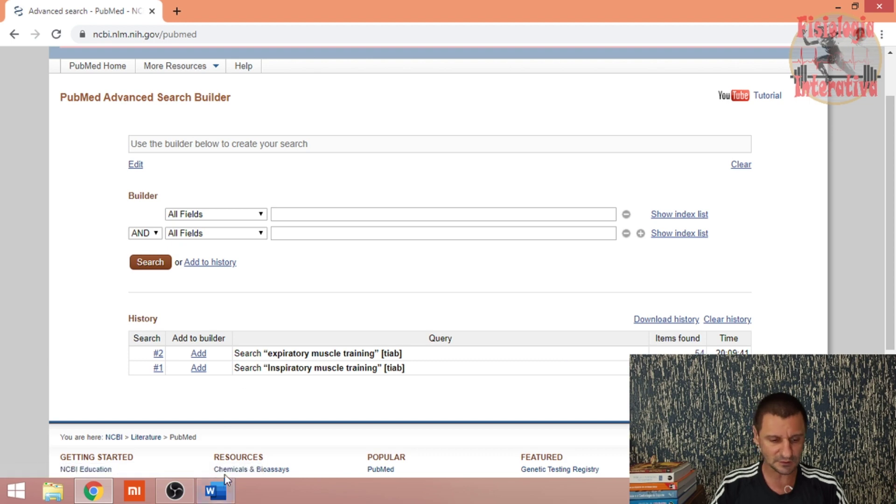
# Copy "respiratory muscle training" [tiab] from the Word list into the first PubMed builder field and add it to the search history.
pyautogui.click(215, 490)
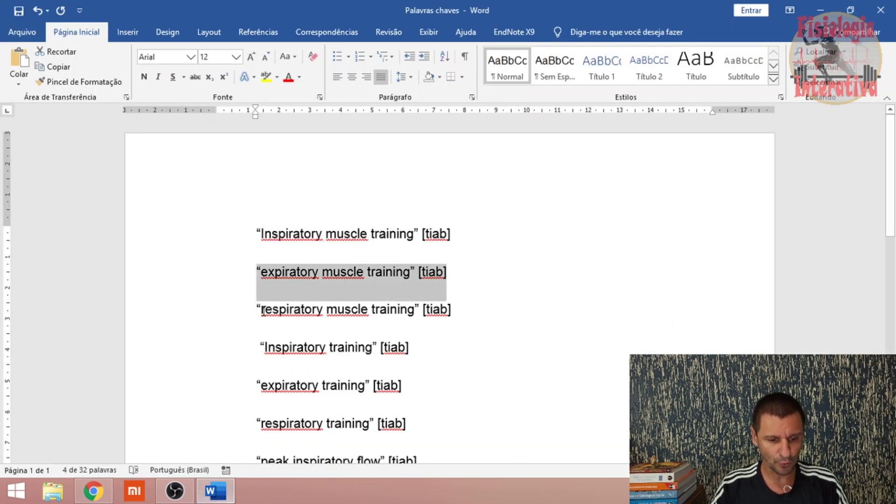
pyautogui.moveTo(256, 313); pyautogui.dragTo(465, 320)
pyautogui.hotkey('ctrl', 'c')
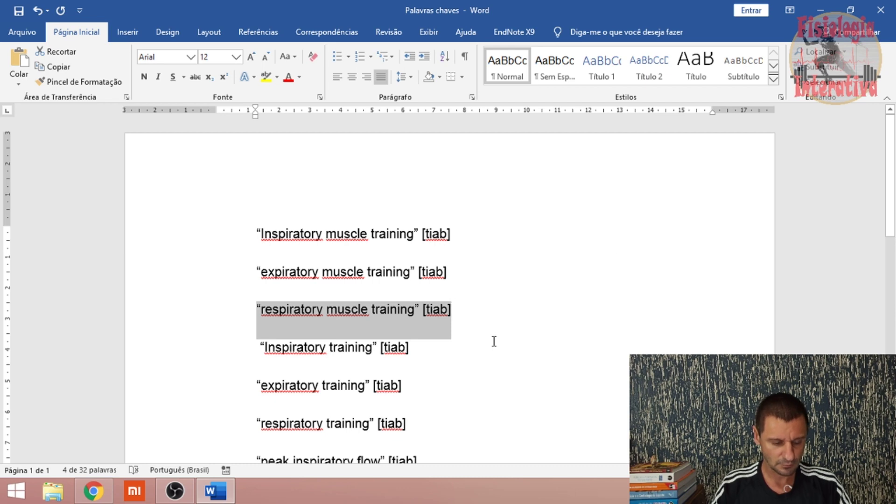
pyautogui.click(100, 497)
pyautogui.click(352, 216)
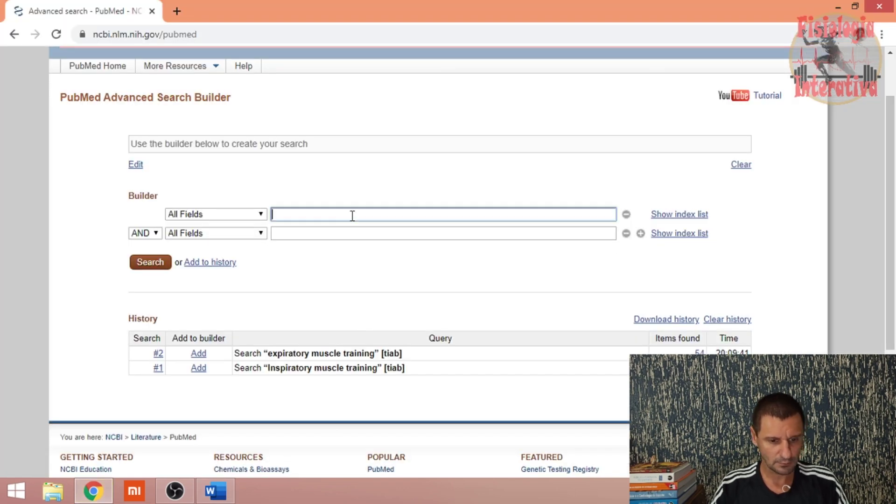
pyautogui.hotkey('ctrl', 'v')
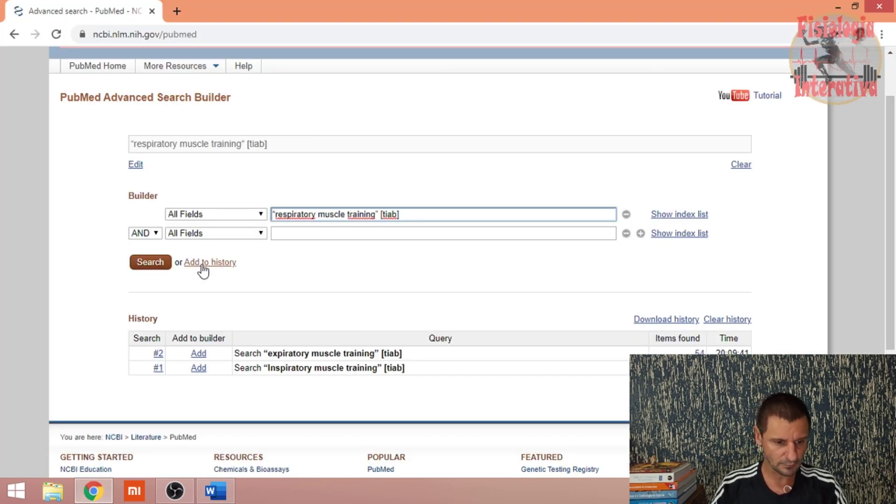
pyautogui.click(207, 262)
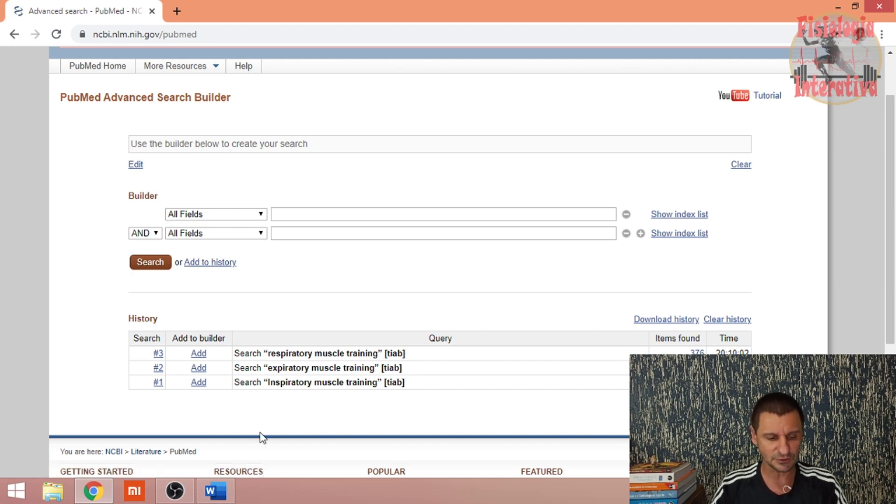
# Copy "Inspiratory training" [tiab] from the Word list into the first PubMed builder field and add it to the search history.
pyautogui.click(222, 492)
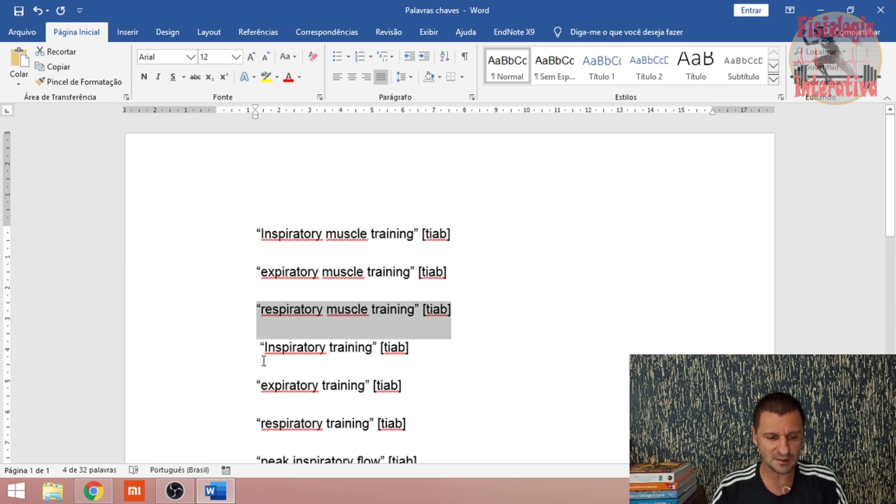
pyautogui.moveTo(413, 347); pyautogui.dragTo(453, 367)
pyautogui.hotkey('ctrl', 'c')
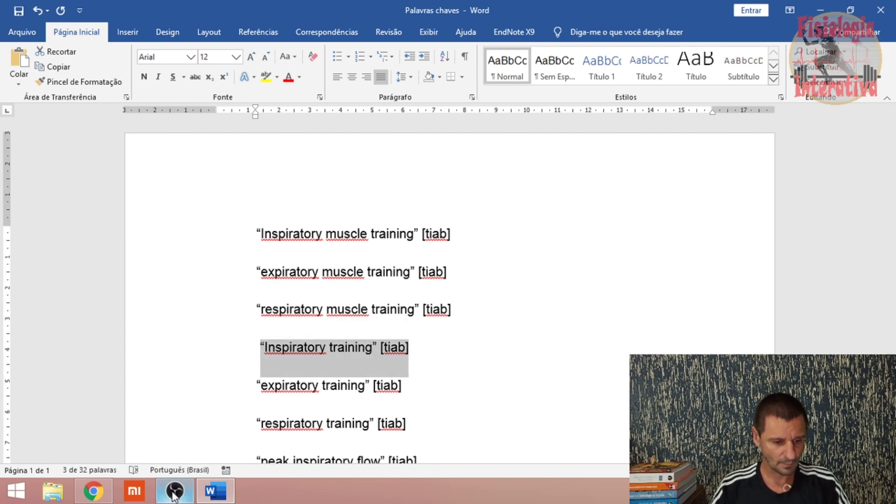
pyautogui.click(108, 496)
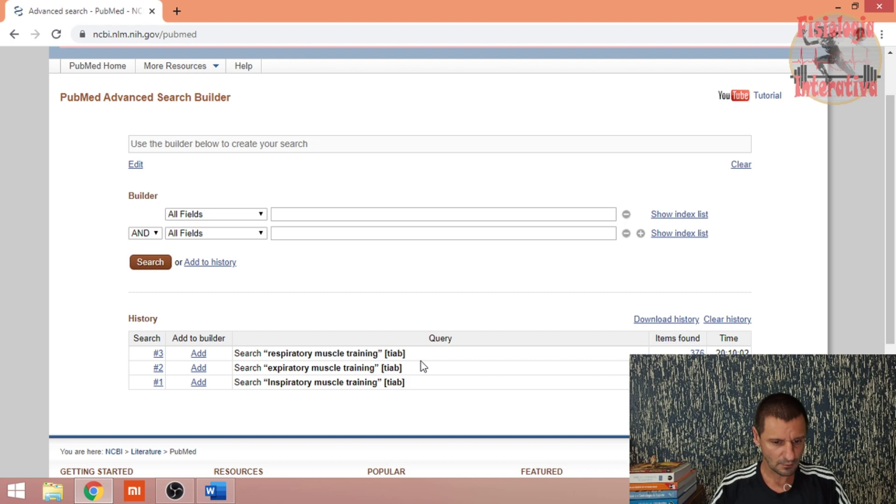
pyautogui.click(400, 214)
pyautogui.hotkey('ctrl', 'v')
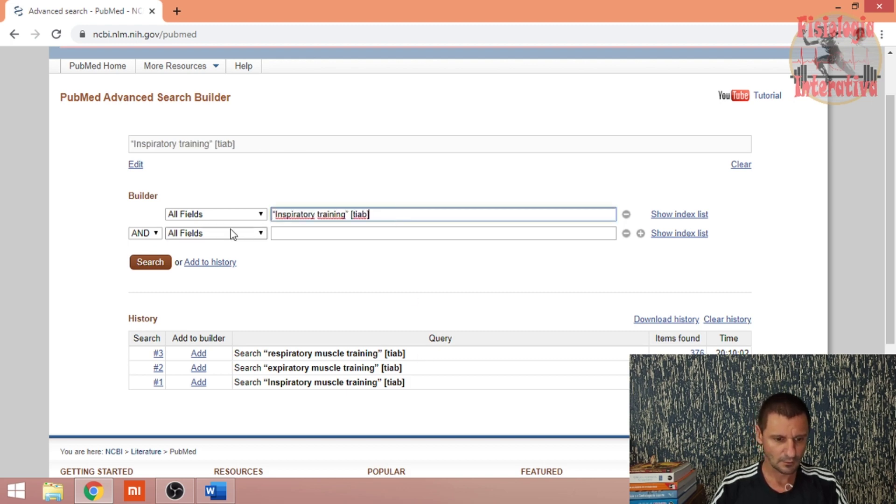
pyautogui.click(207, 262)
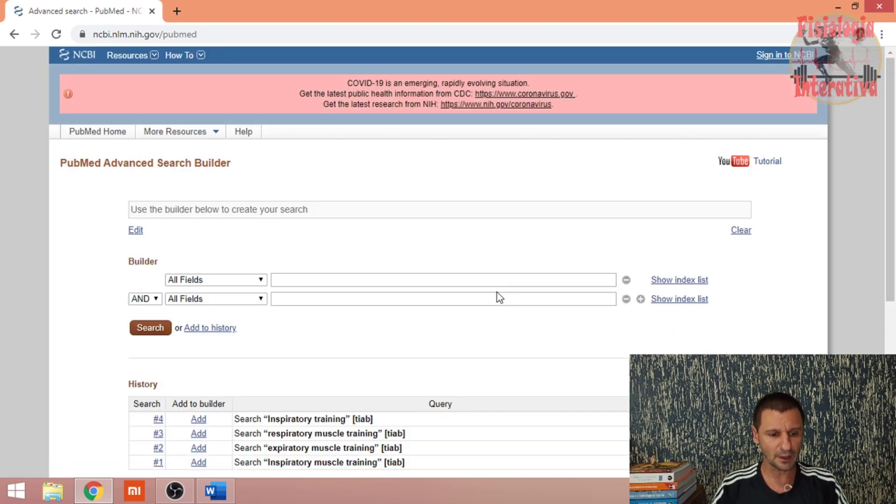
pyautogui.scroll(-3, 495, 299)
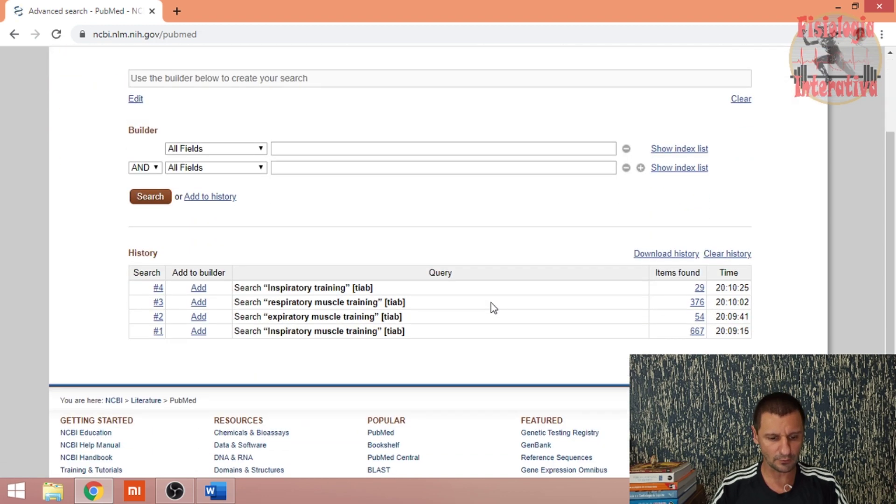
# Copy "expiratory training" [tiab] from the Word list into the first PubMed builder field and add it to the search history.
pyautogui.click(216, 491)
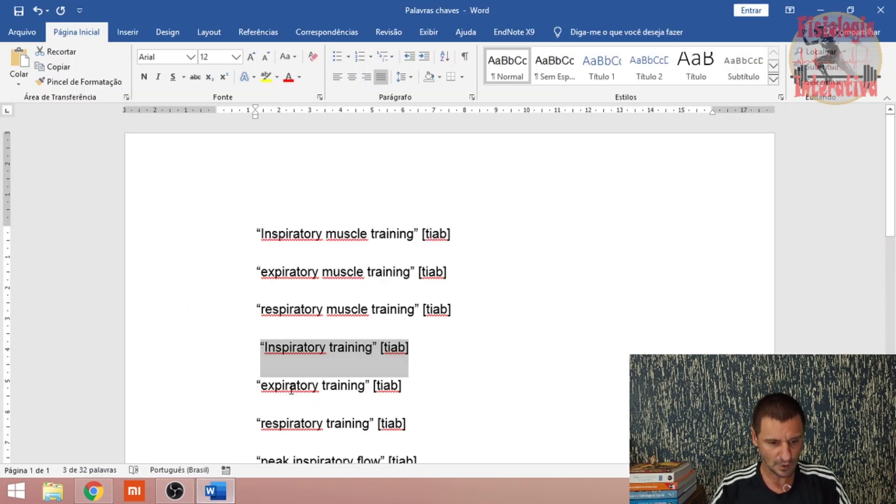
pyautogui.moveTo(291, 390); pyautogui.dragTo(411, 386)
pyautogui.hotkey('ctrl', 'c')
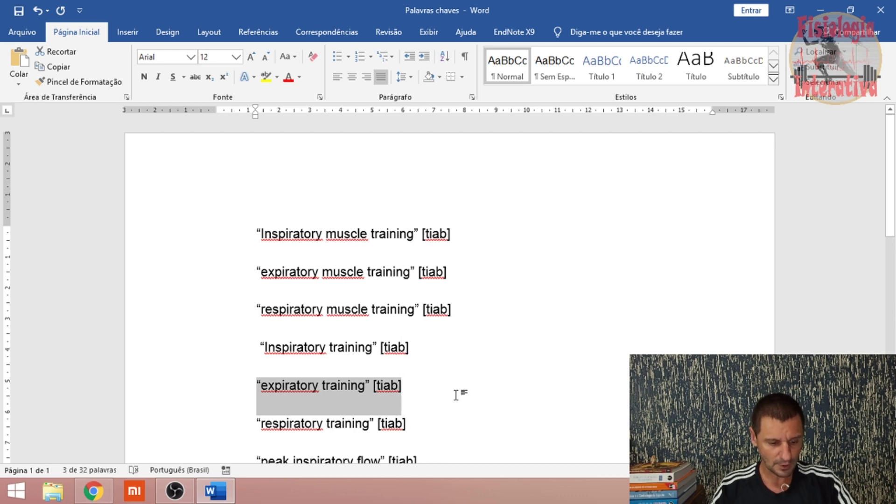
pyautogui.click(94, 491)
pyautogui.click(363, 148)
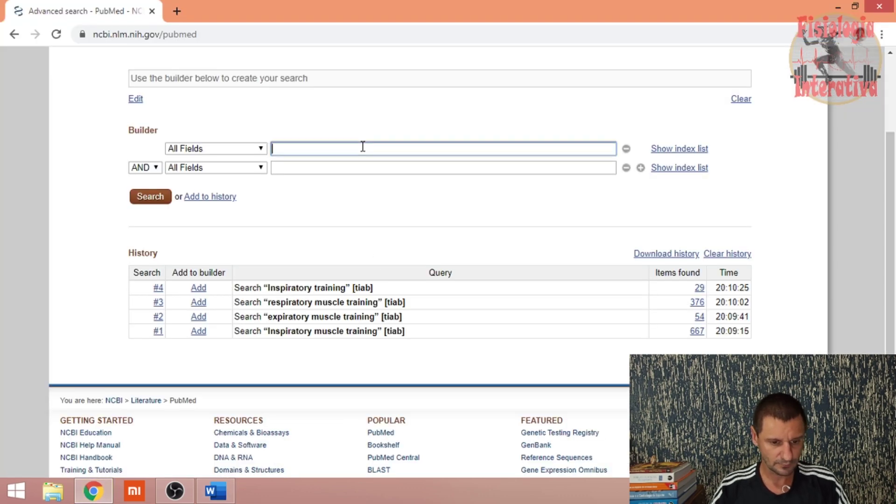
pyautogui.hotkey('ctrl', 'v')
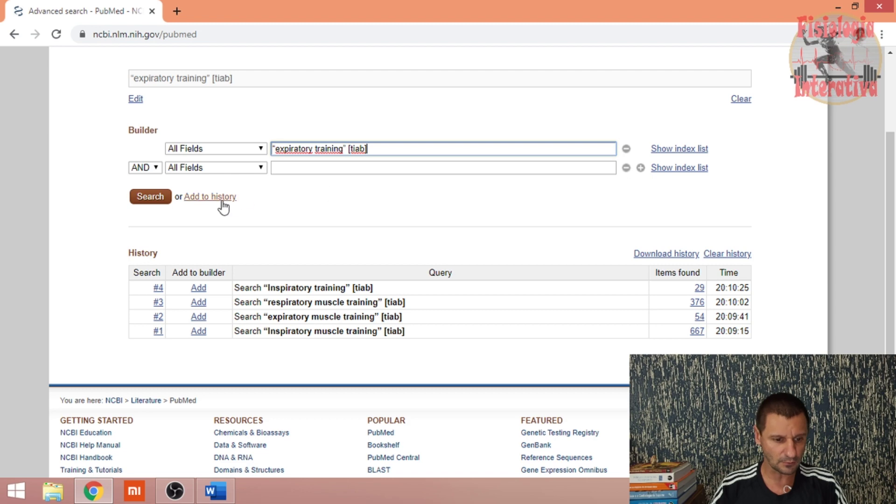
pyautogui.click(223, 205)
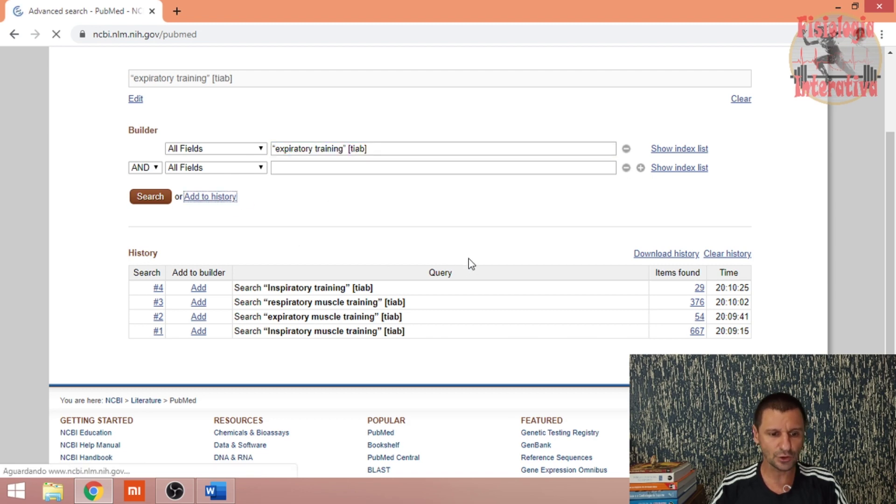
pyautogui.scroll(-4, 472, 265)
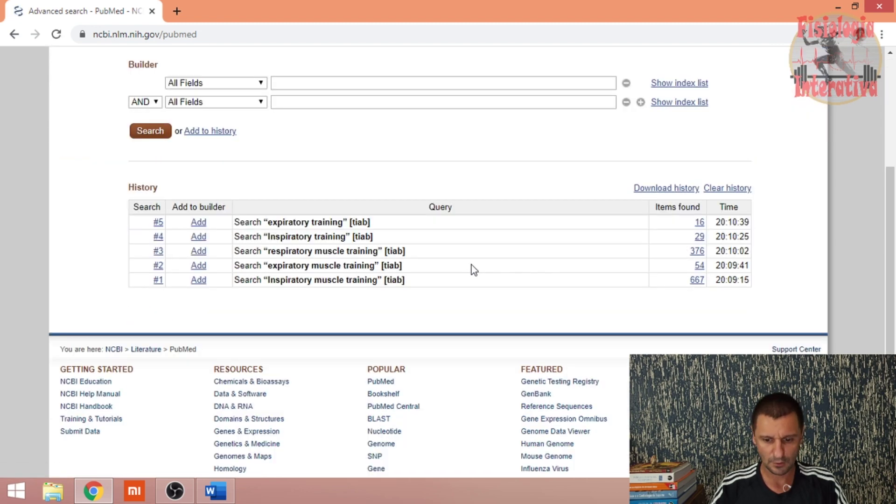
# Copy "respiratory training" [tiab] from the Word list into the first PubMed builder field and add it to the search history.
pyautogui.click(215, 491)
pyautogui.scroll(-2, 293, 387)
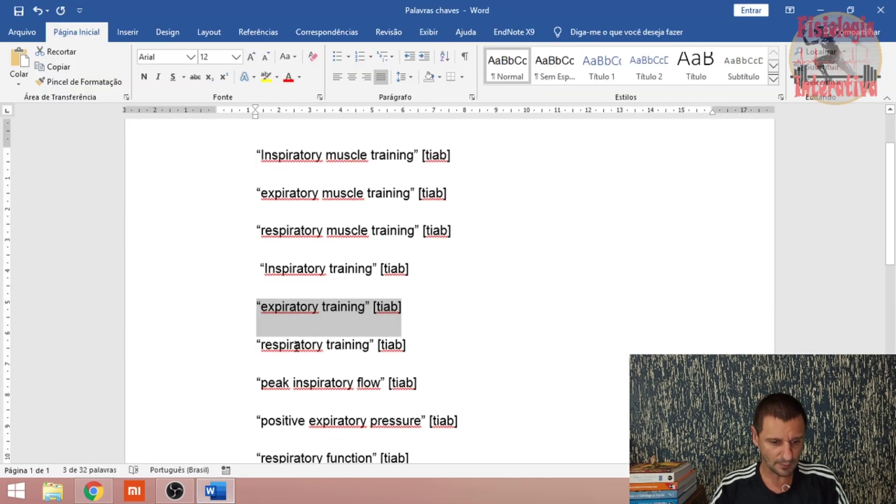
pyautogui.moveTo(257, 346); pyautogui.dragTo(428, 354)
pyautogui.hotkey('ctrl', 'c')
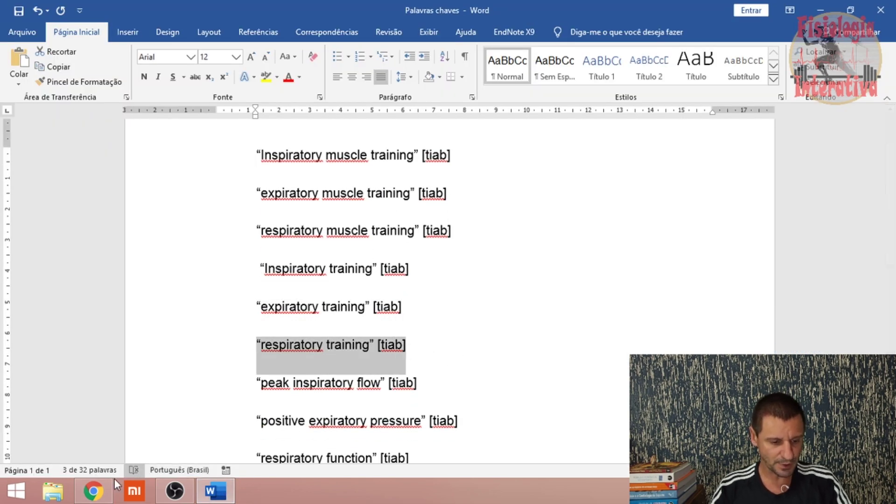
pyautogui.click(93, 490)
pyautogui.click(374, 83)
pyautogui.hotkey('ctrl', 'v')
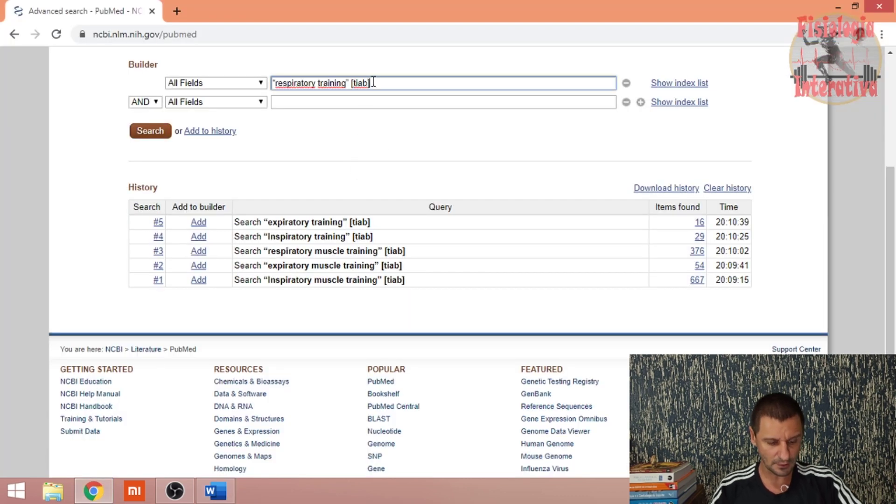
pyautogui.click(161, 132)
pyautogui.click(228, 132)
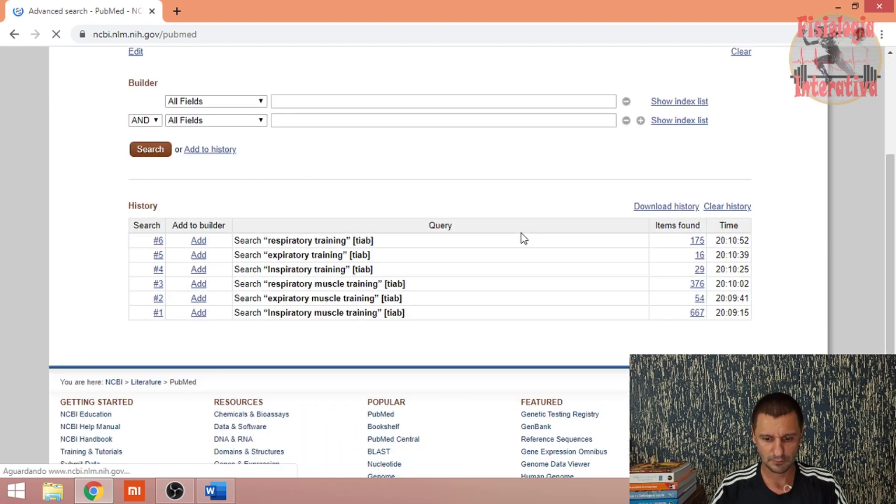
# Copy "peak inspiratory flow" [tiab] from the Word list into the first PubMed builder field and add it to the search history.
pyautogui.click(216, 490)
pyautogui.scroll(-2, 401, 336)
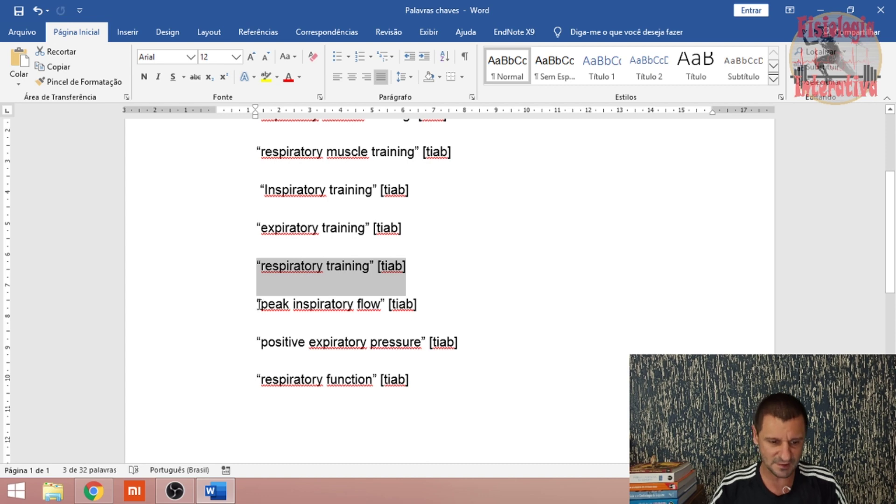
pyautogui.moveTo(258, 304); pyautogui.dragTo(421, 304)
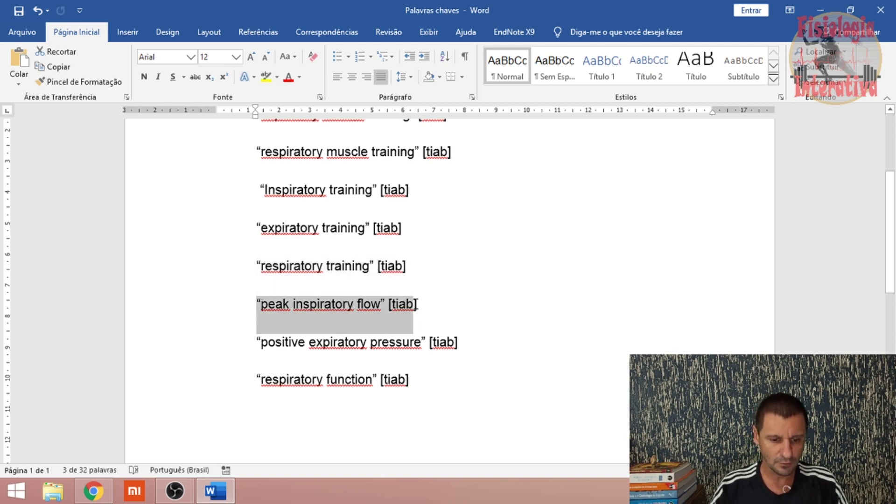
pyautogui.moveTo(421, 306); pyautogui.dragTo(418, 305)
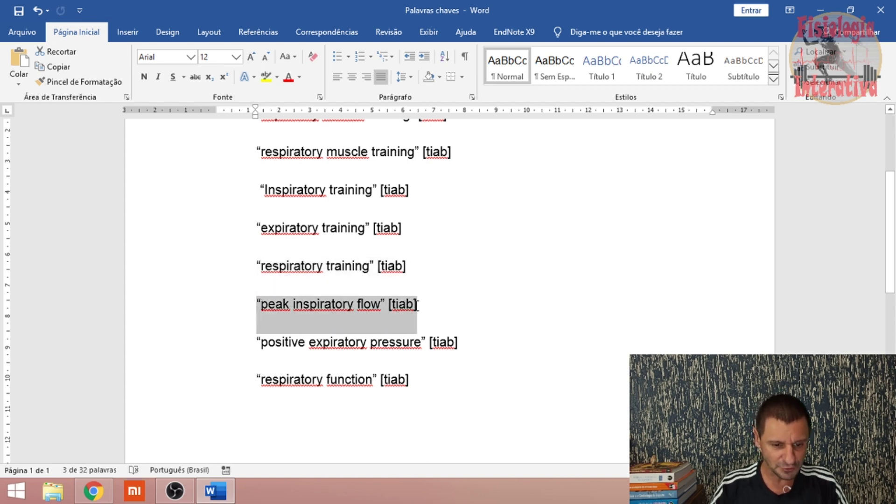
pyautogui.hotkey('ctrl', 'c')
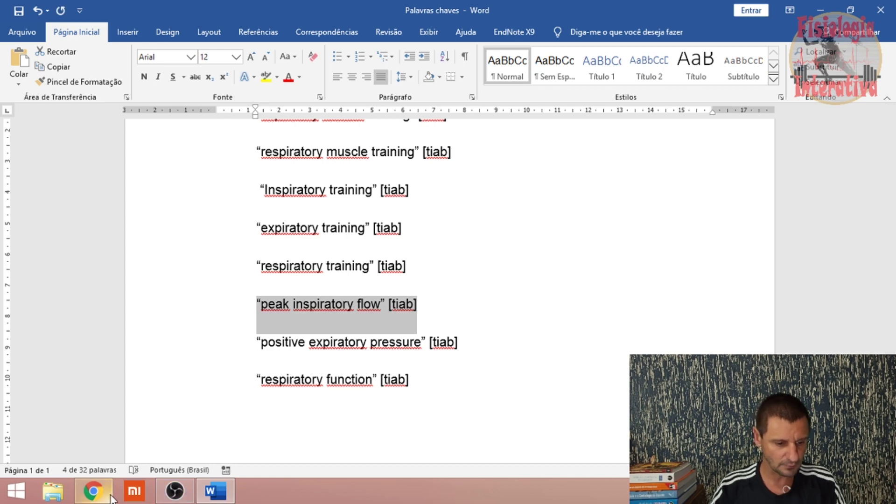
pyautogui.click(94, 491)
pyautogui.click(373, 90)
pyautogui.hotkey('ctrl', 'v')
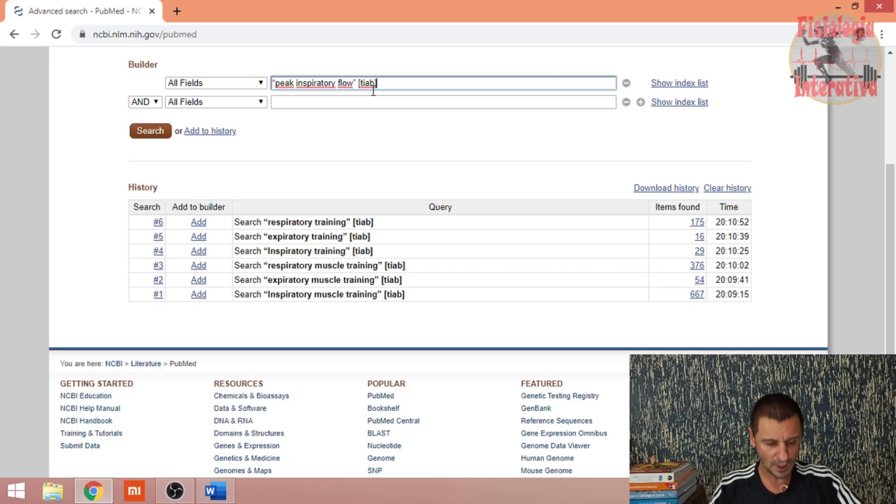
pyautogui.click(218, 132)
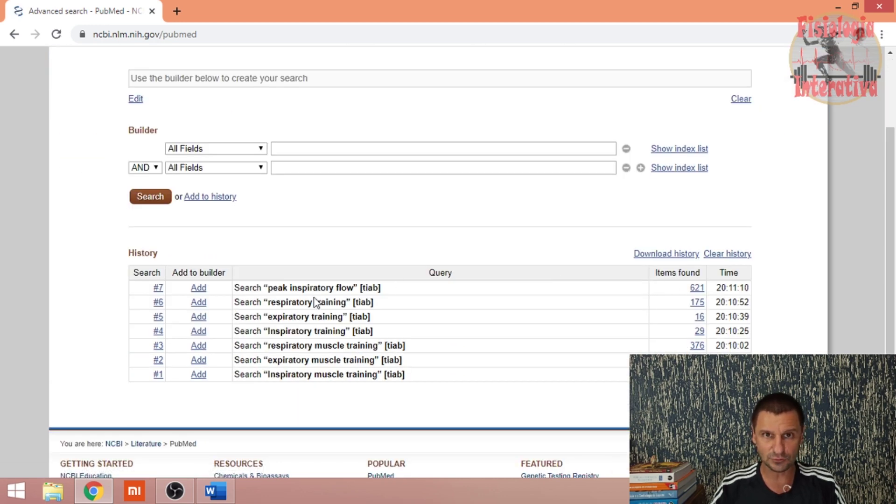
# Copy "positive expiratory pressure" [tiab] from the Word list into the first PubMed builder field and add it to the search history.
pyautogui.click(215, 490)
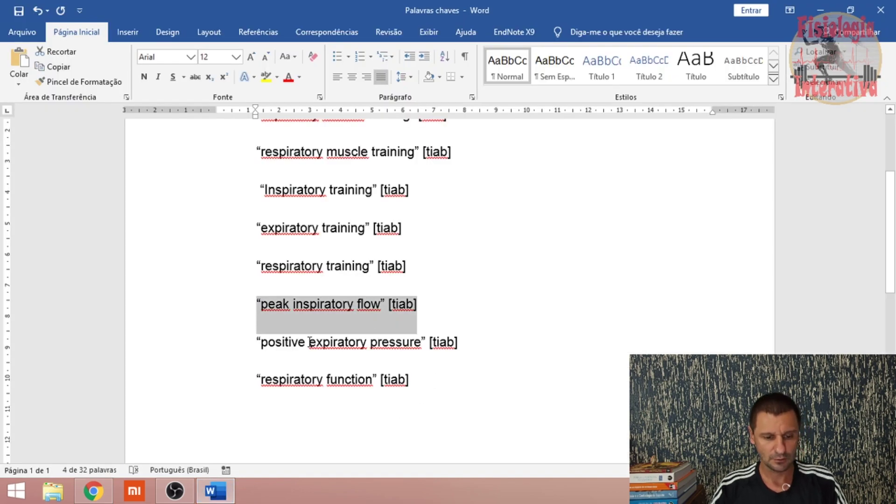
pyautogui.moveTo(259, 340); pyautogui.dragTo(465, 341)
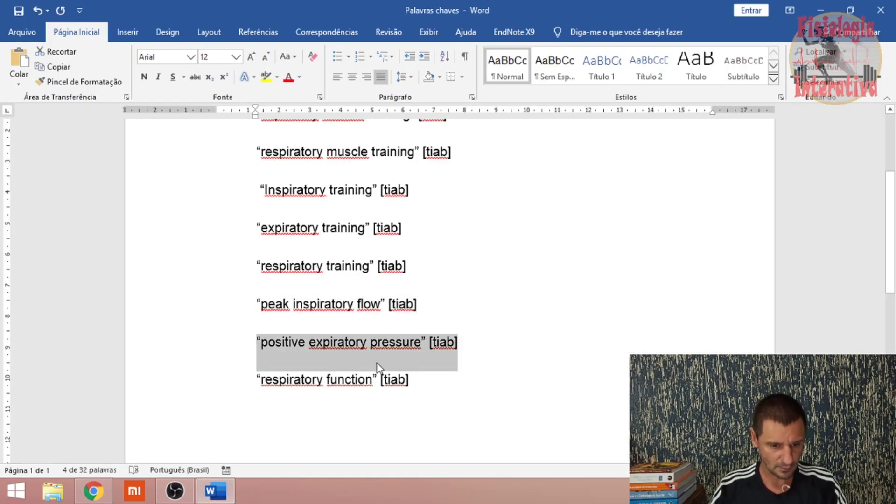
pyautogui.click(101, 495)
pyautogui.click(364, 150)
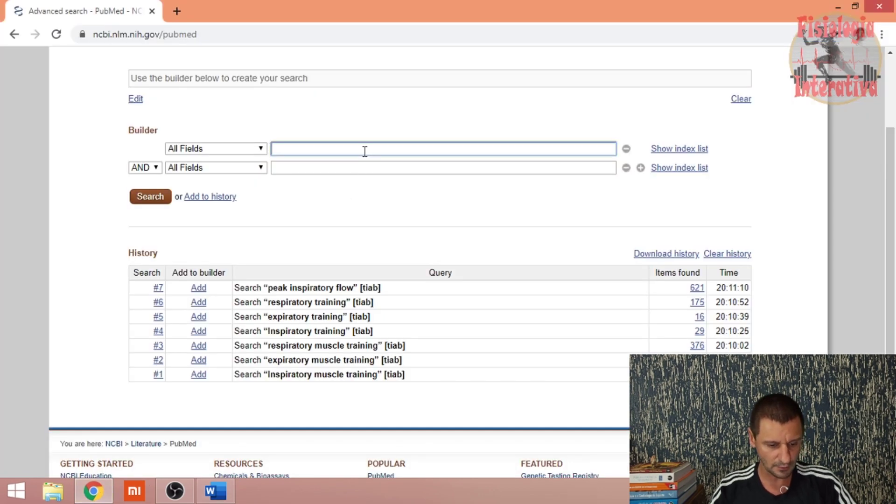
pyautogui.hotkey('ctrl', 'v')
pyautogui.click(208, 197)
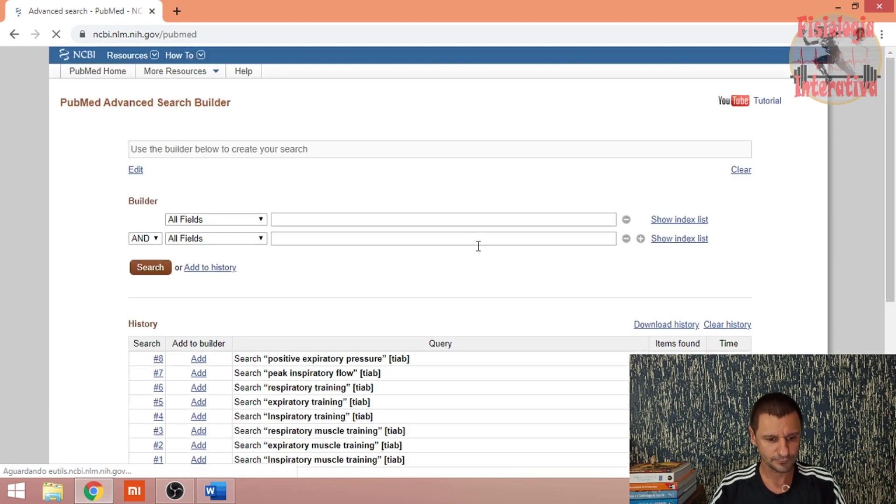
pyautogui.scroll(-4, 480, 243)
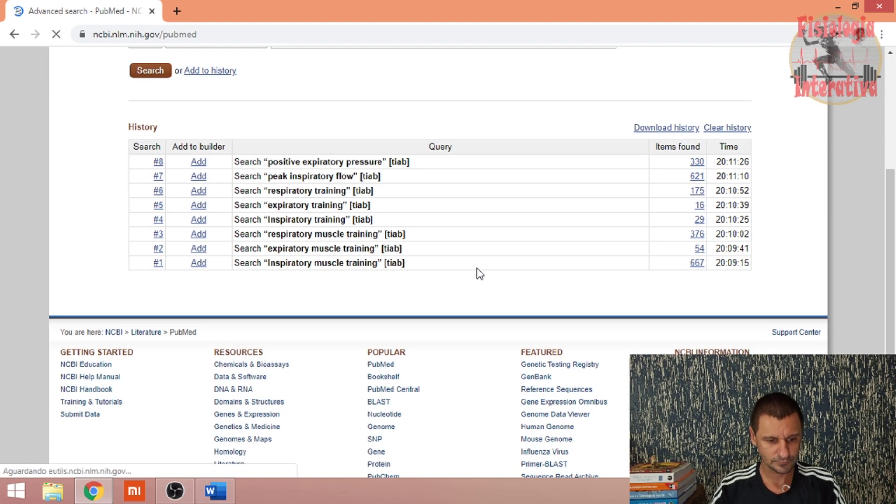
# Copy "respiratory function" [tiab] from the Word list into the first PubMed builder field and add it to the search history.
pyautogui.click(212, 490)
pyautogui.moveTo(259, 378); pyautogui.dragTo(411, 377)
pyautogui.hotkey('ctrl', 'c')
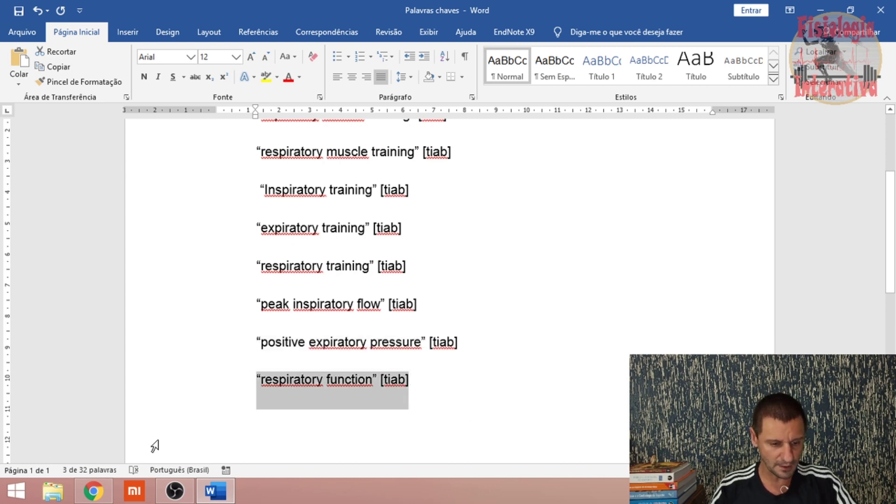
pyautogui.click(94, 490)
pyautogui.scroll(2, 344, 223)
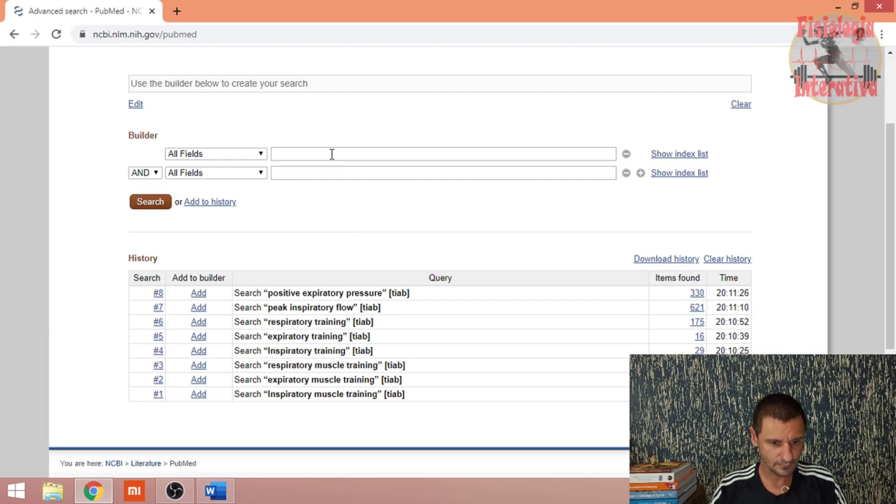
pyautogui.click(332, 154)
pyautogui.hotkey('ctrl', 'v')
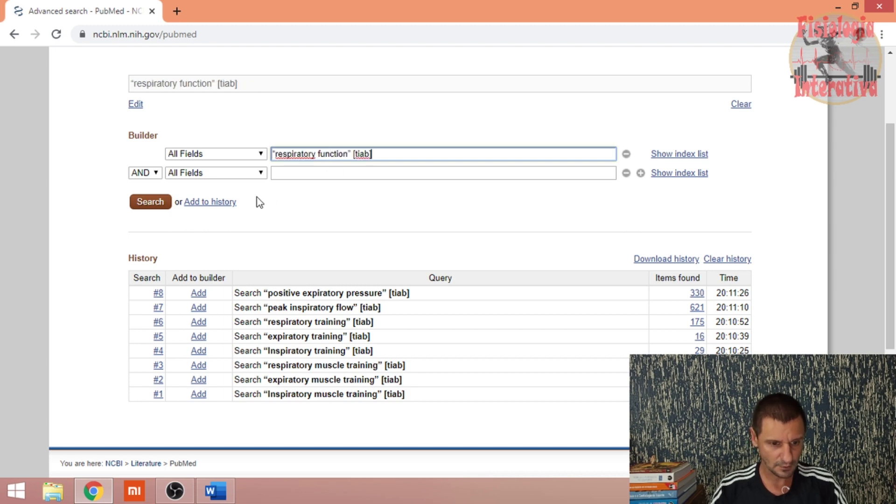
pyautogui.click(223, 202)
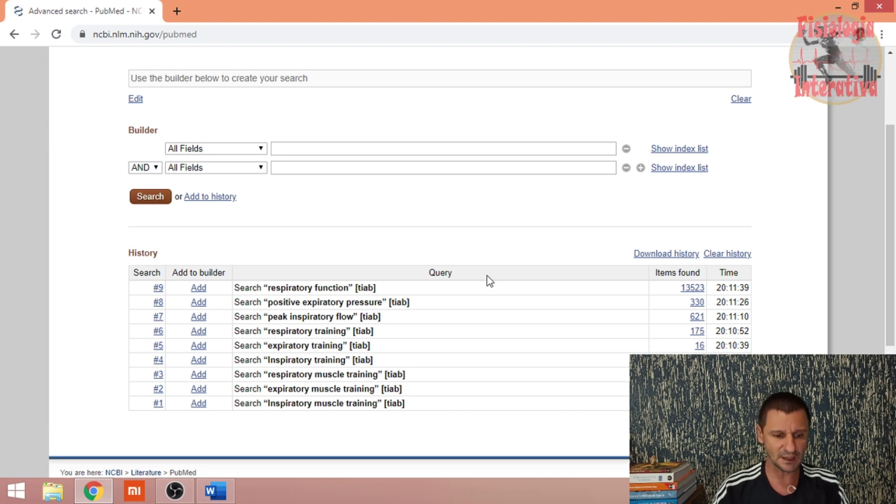
# Load history searches #1 to #5 and #7 to #9 into the builder, one per row in ascending order.
pyautogui.click(197, 406)
pyautogui.click(200, 390)
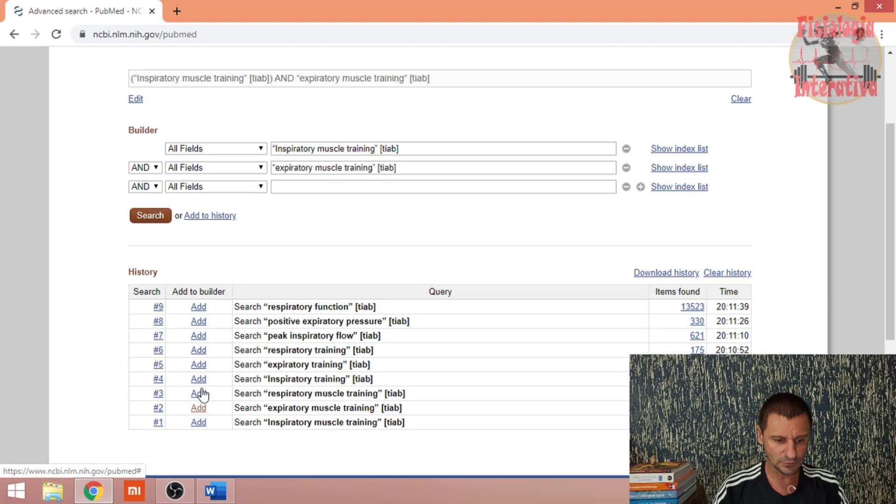
pyautogui.click(200, 395)
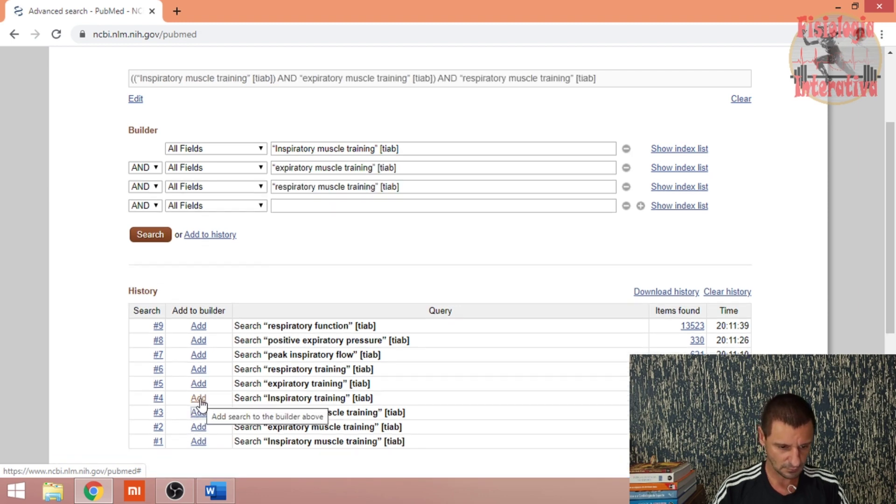
pyautogui.click(202, 400)
pyautogui.click(200, 404)
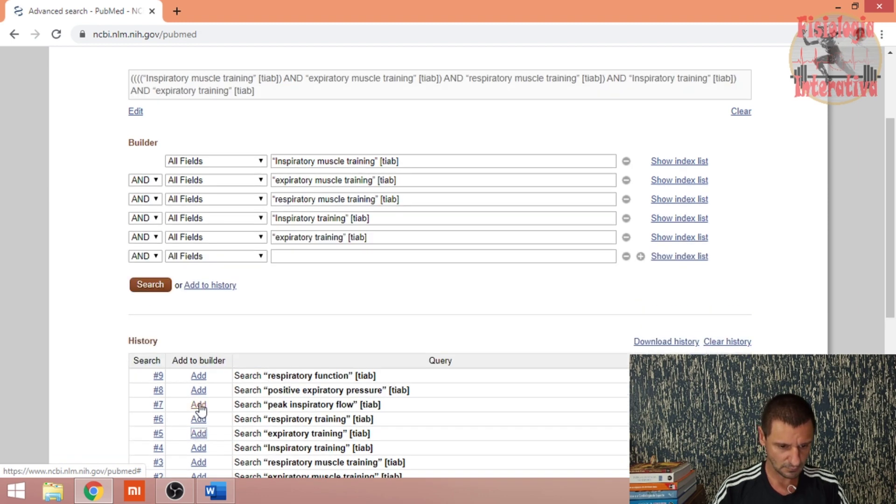
pyautogui.click(199, 405)
pyautogui.click(200, 427)
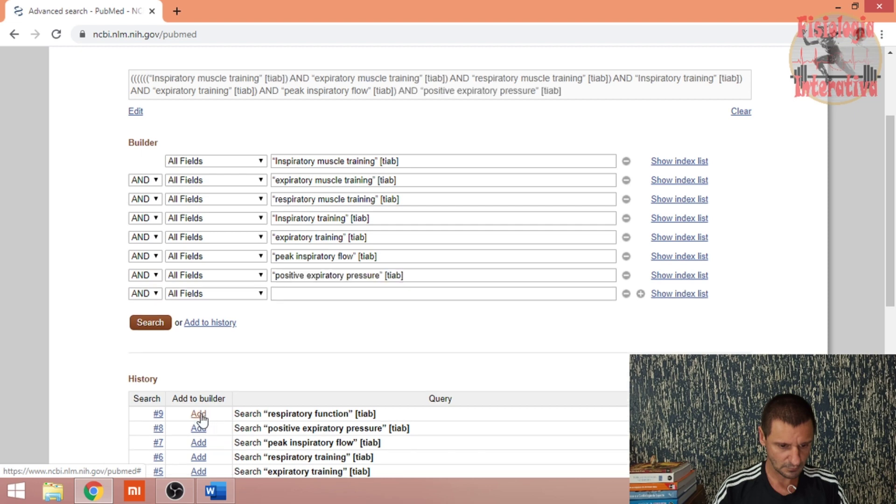
pyautogui.click(201, 414)
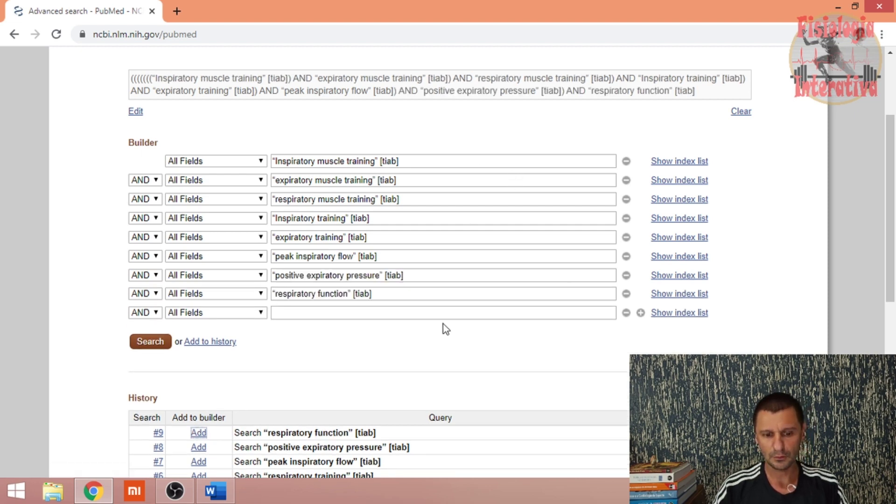
# Set the operators joining the eight filled builder rows to OR and add the combined query to the search history.
pyautogui.click(152, 183)
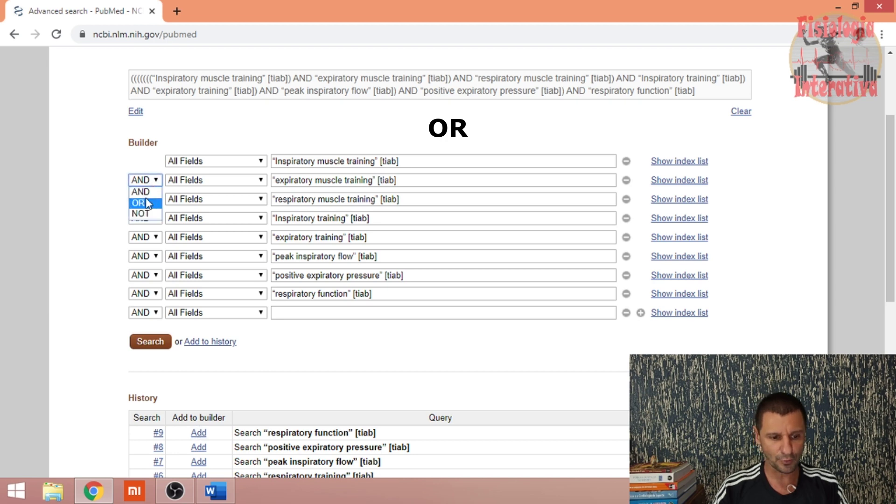
pyautogui.click(145, 202)
pyautogui.click(146, 199)
pyautogui.click(148, 221)
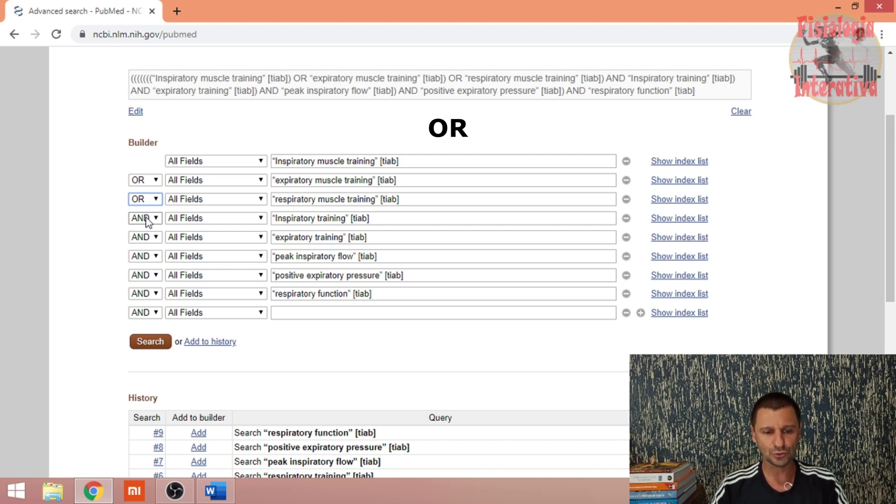
pyautogui.click(155, 218)
pyautogui.click(146, 241)
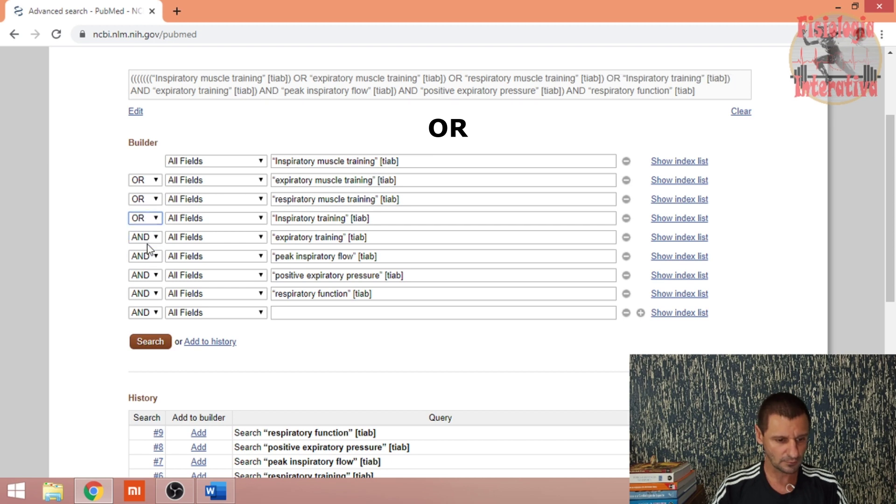
pyautogui.click(145, 237)
pyautogui.click(145, 262)
pyautogui.click(145, 257)
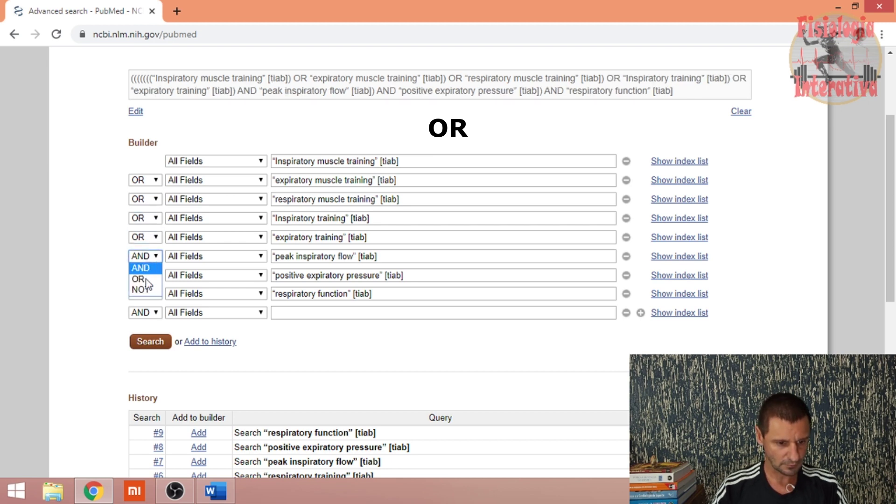
pyautogui.click(142, 279)
pyautogui.click(146, 277)
pyautogui.click(143, 299)
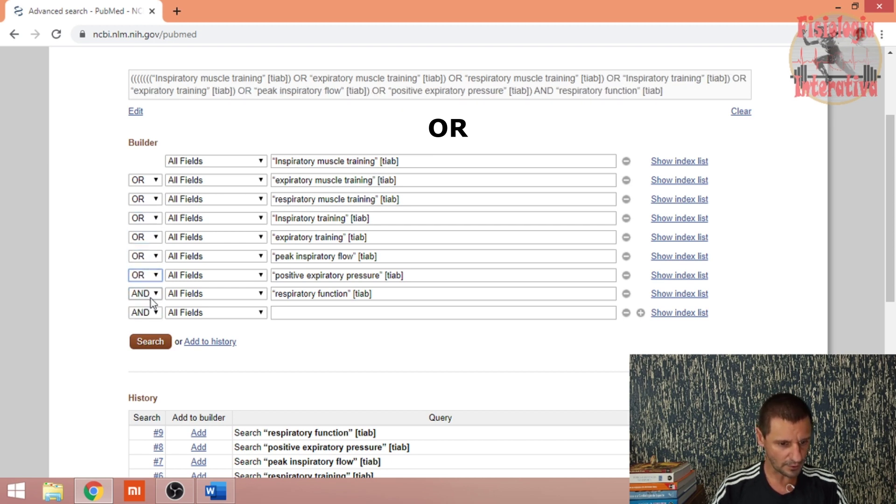
pyautogui.click(151, 294)
pyautogui.click(146, 317)
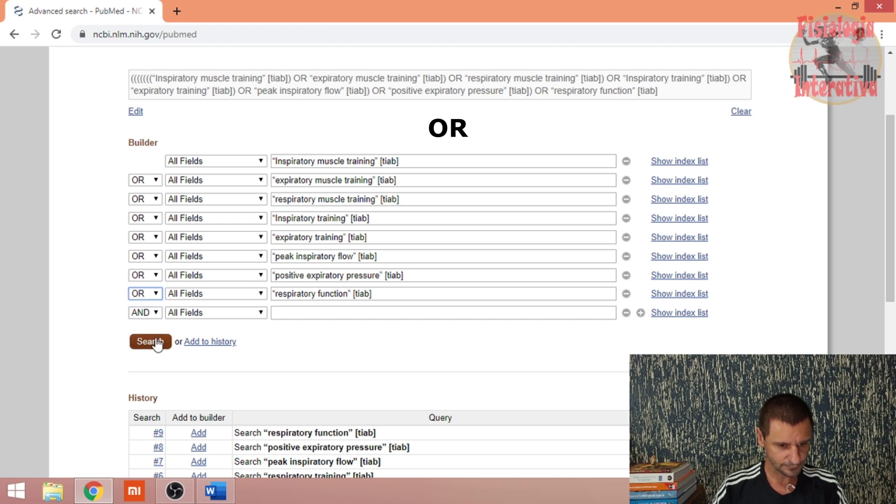
pyautogui.click(204, 343)
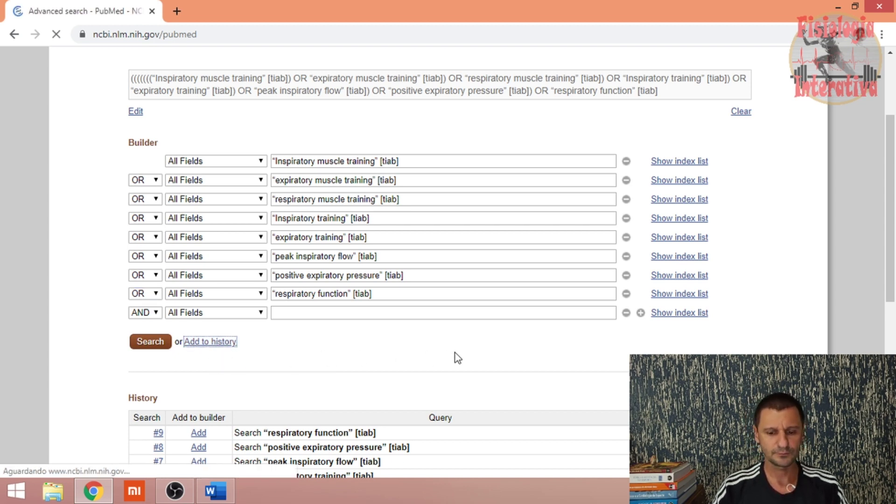
pyautogui.scroll(-3, 714, 318)
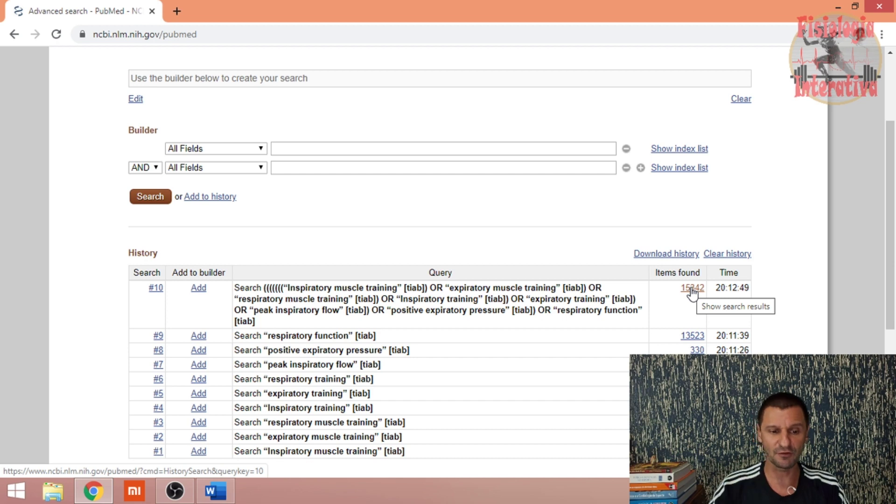
# Switch to the Word list and add "heart rate variability" [tiab] in curly quotation marks on the line below "respiratory function" [tiab].
pyautogui.click(216, 490)
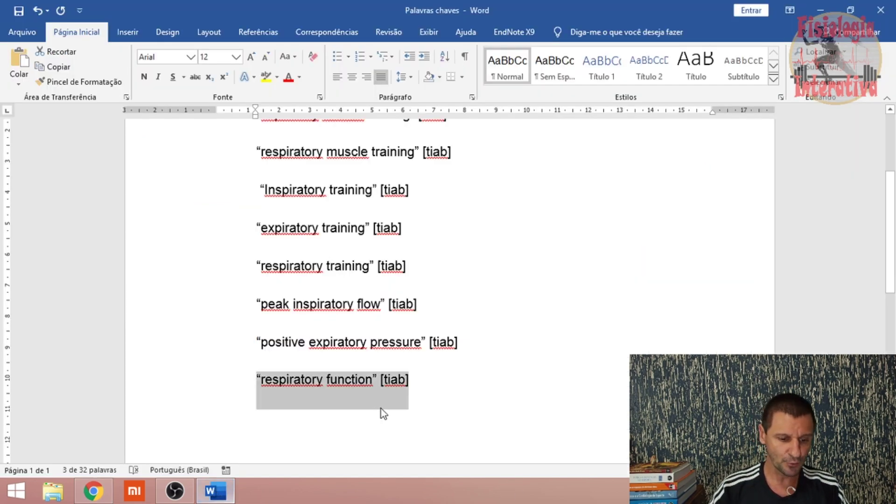
pyautogui.scroll(-1, 420, 383)
pyautogui.click(456, 359)
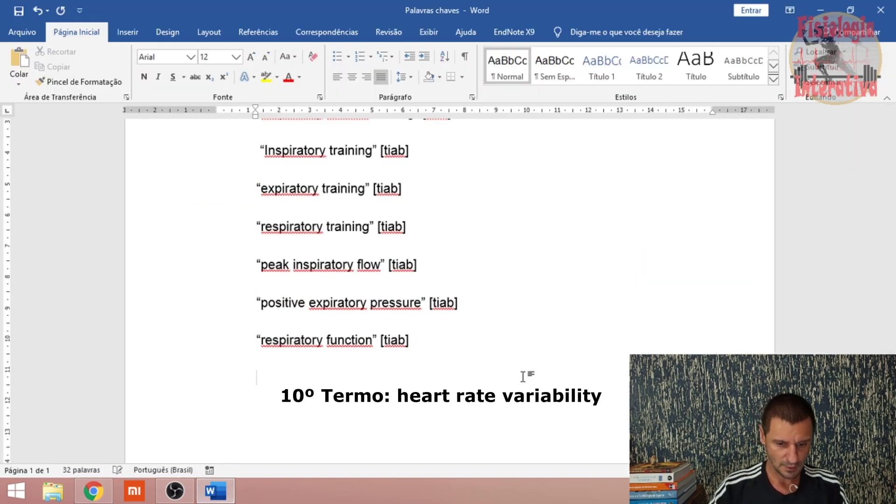
pyautogui.click(836, 491)
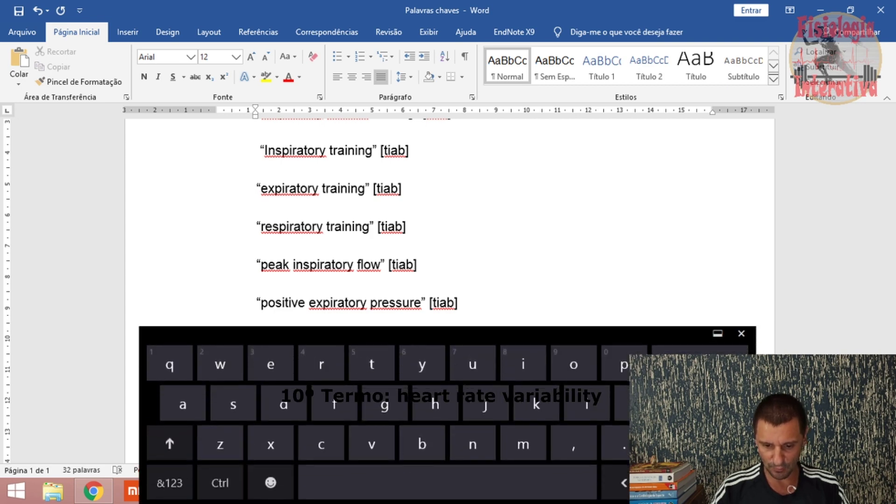
pyautogui.write('“')
pyautogui.click(741, 333)
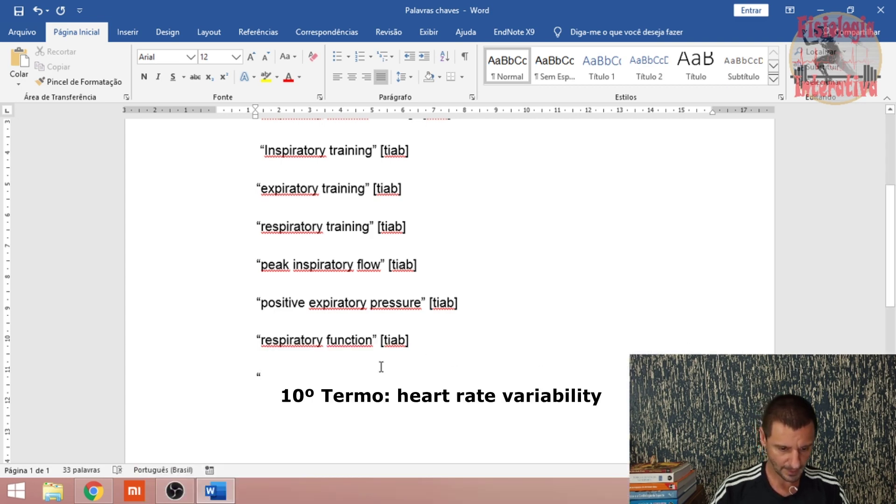
pyautogui.click(835, 491)
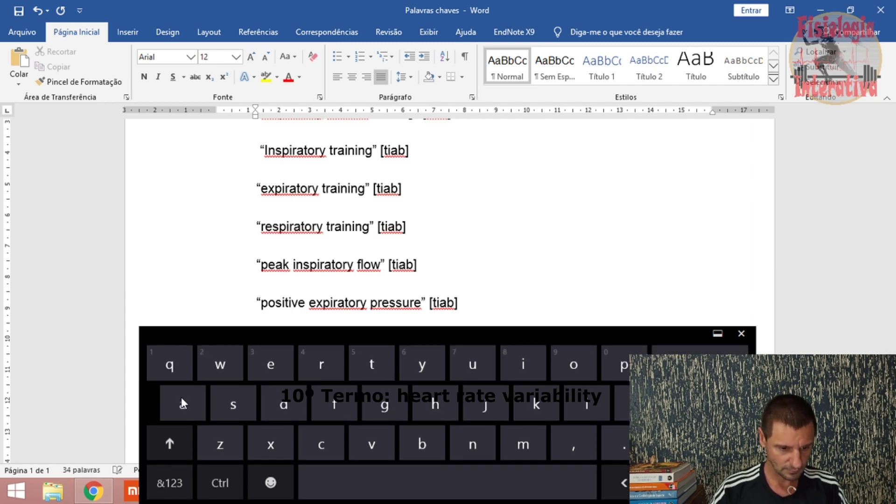
pyautogui.click(254, 361)
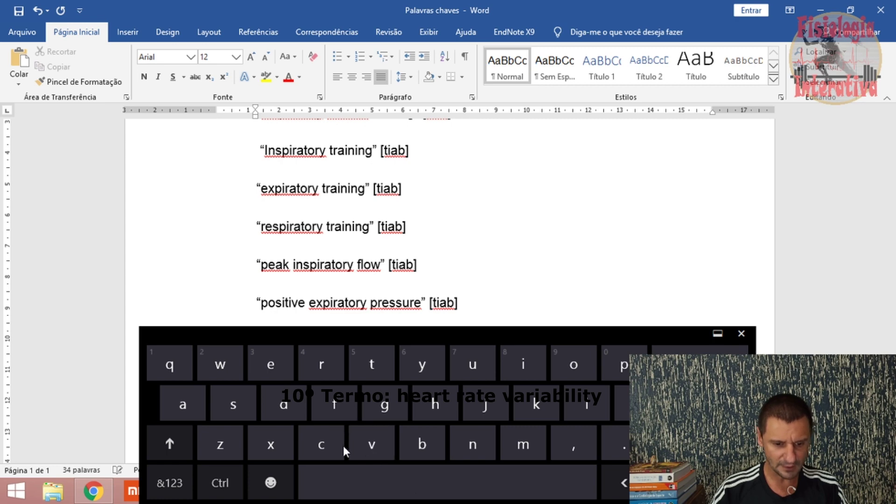
pyautogui.click(518, 364)
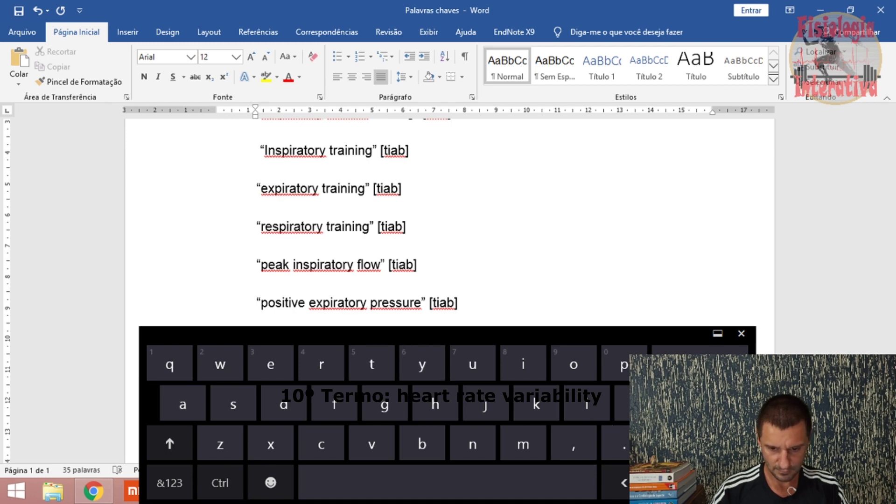
pyautogui.click(741, 333)
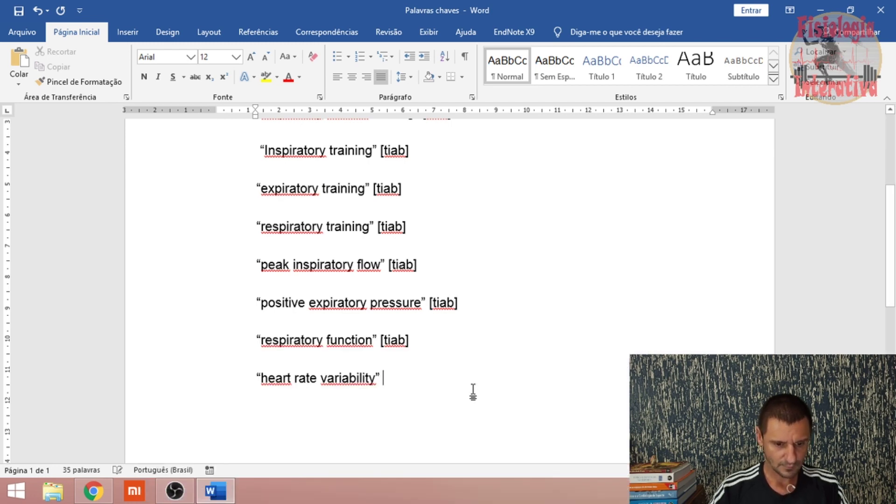
pyautogui.write('[')
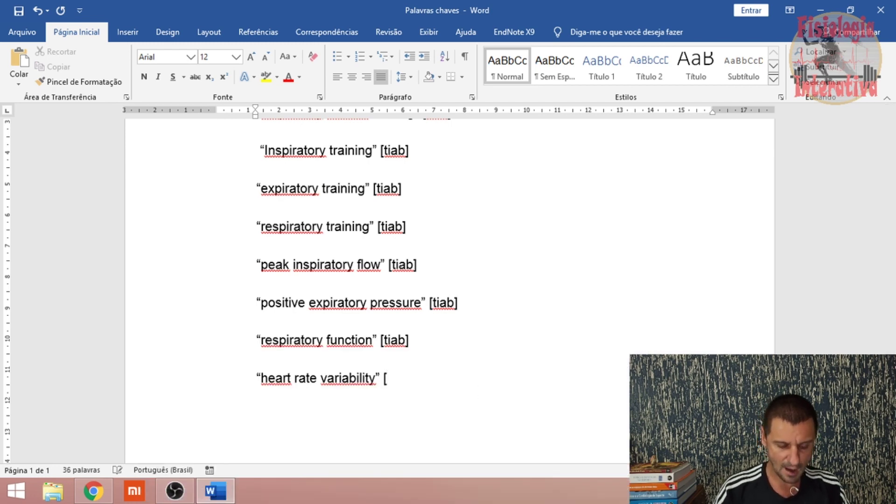
pyautogui.write('ti')
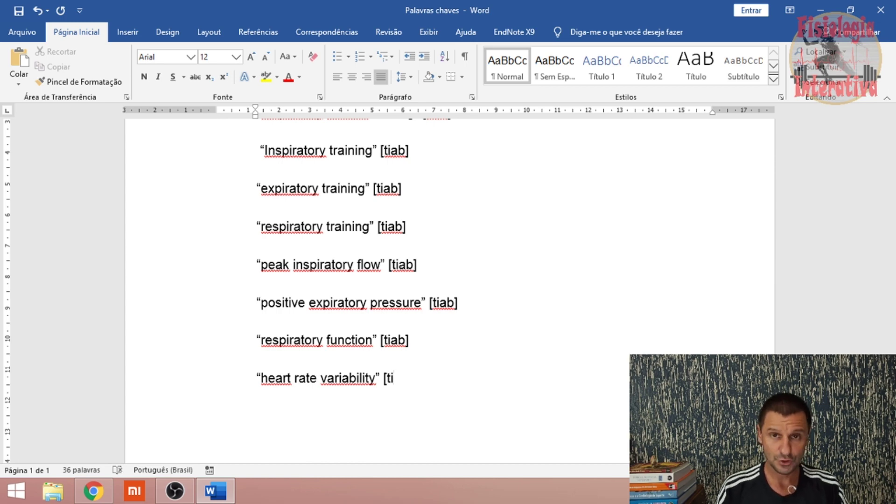
pyautogui.write('ab]')
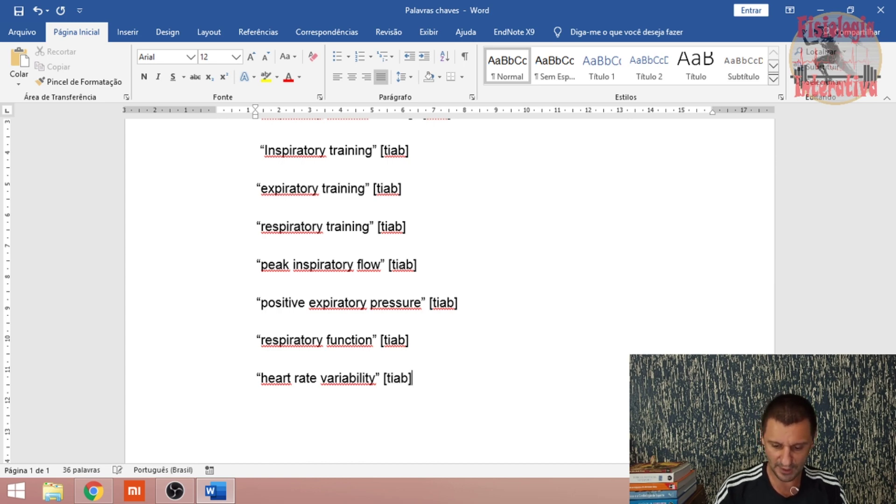
# Copy "heart rate variability" [tiab] from the Word list into the first PubMed builder field and add it to the search history.
pyautogui.moveTo(427, 374); pyautogui.dragTo(256, 376)
pyautogui.hotkey('ctrl', 'c')
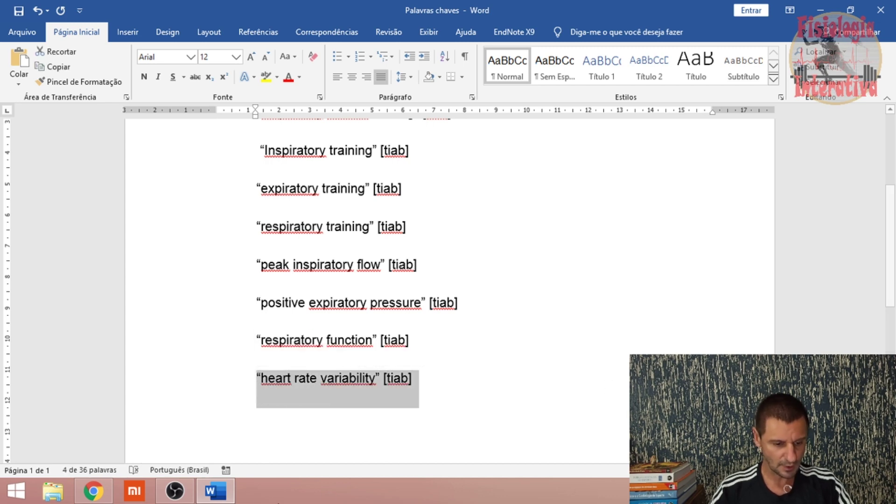
pyautogui.click(93, 491)
pyautogui.click(323, 150)
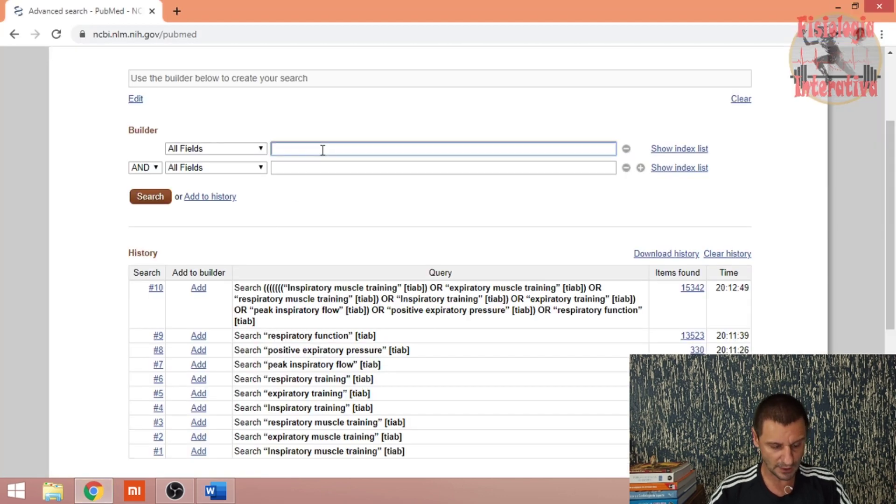
pyautogui.hotkey('ctrl', 'v')
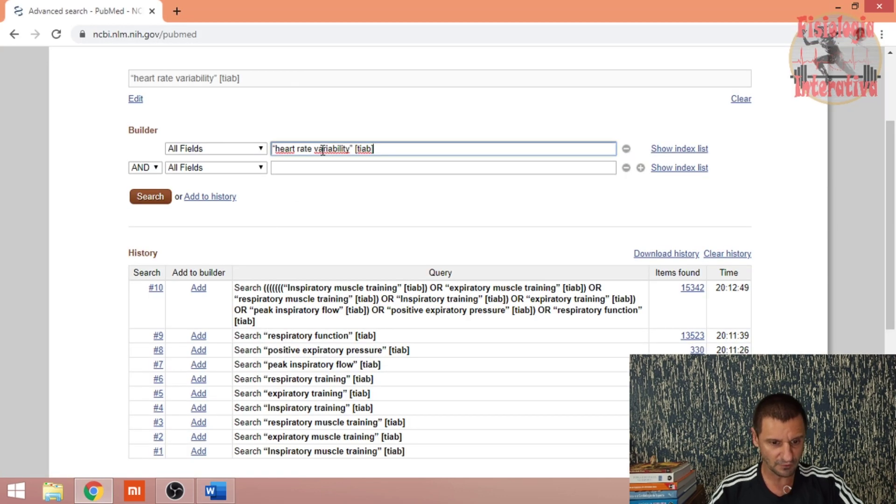
pyautogui.click(206, 197)
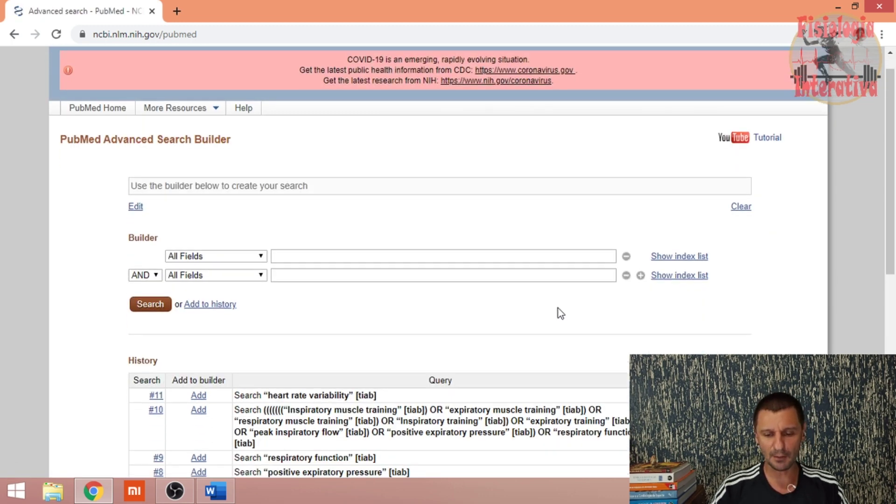
# Load the combined OR query #10 and the heart rate variability search #11 into the builder, joined with AND.
pyautogui.scroll(-1, 559, 314)
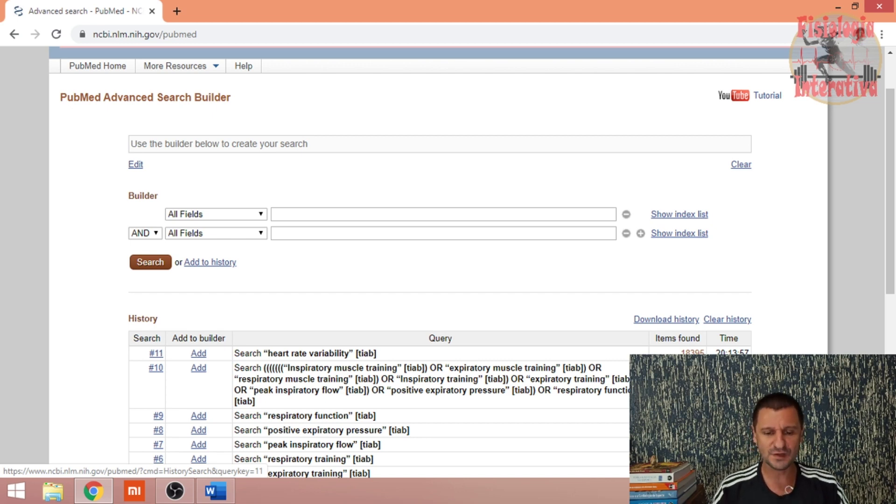
pyautogui.click(199, 369)
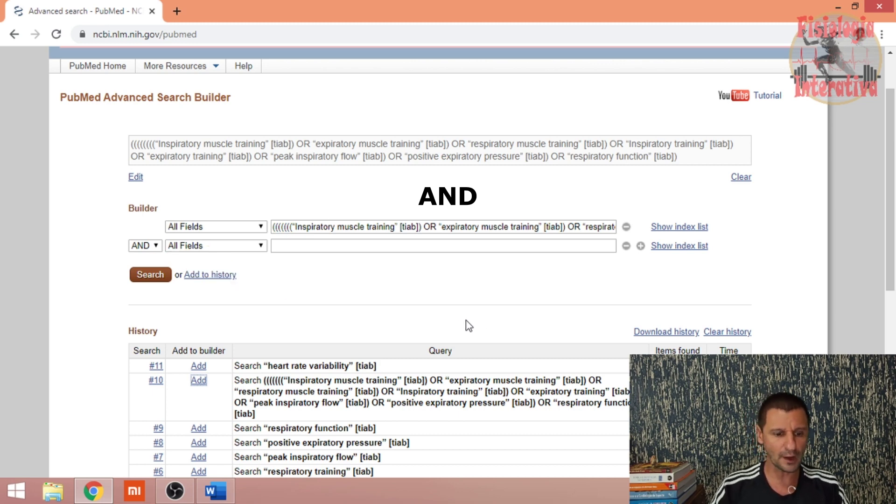
pyautogui.click(199, 366)
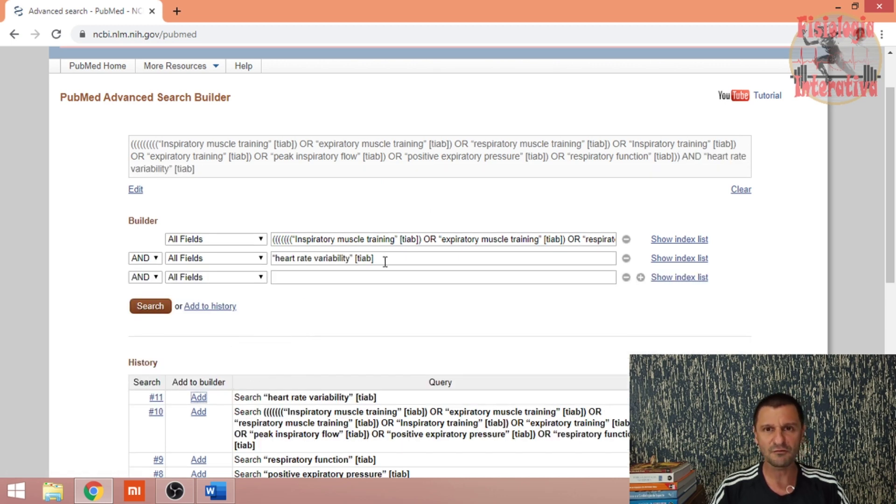
# Add the AND-combined respiratory training and heart rate variability query to the search history and open its results.
pyautogui.click(216, 309)
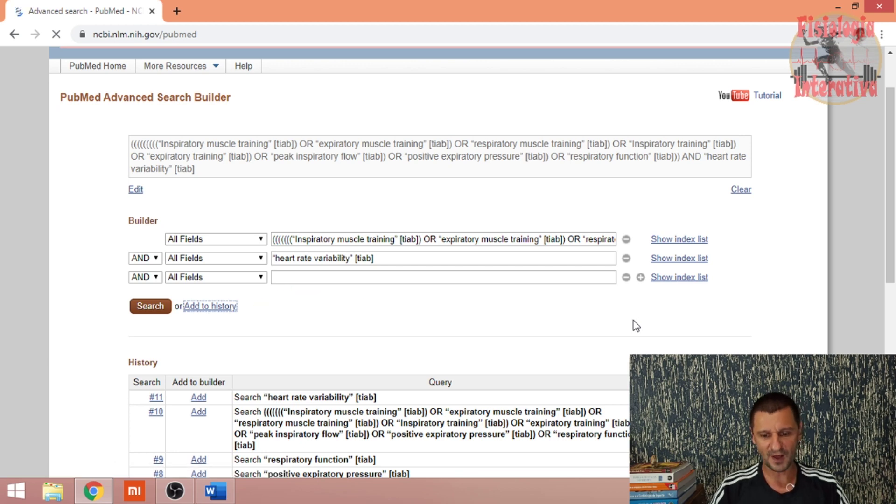
pyautogui.scroll(-2, 581, 320)
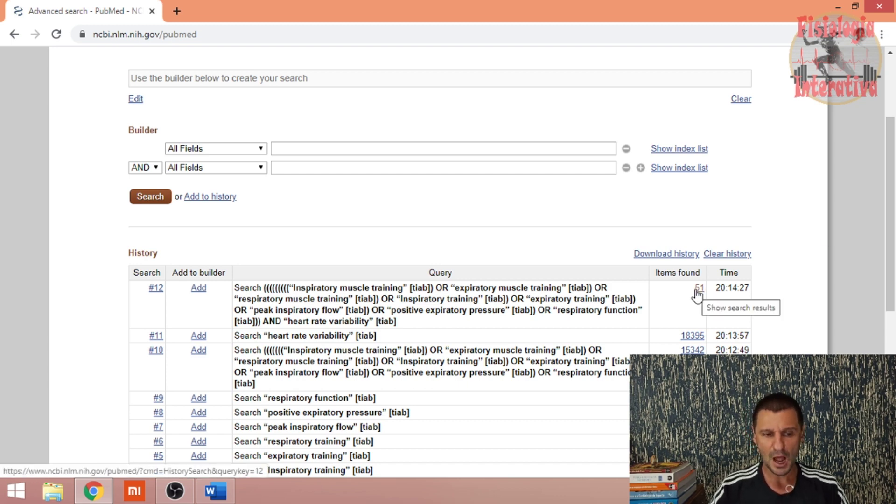
pyautogui.click(698, 294)
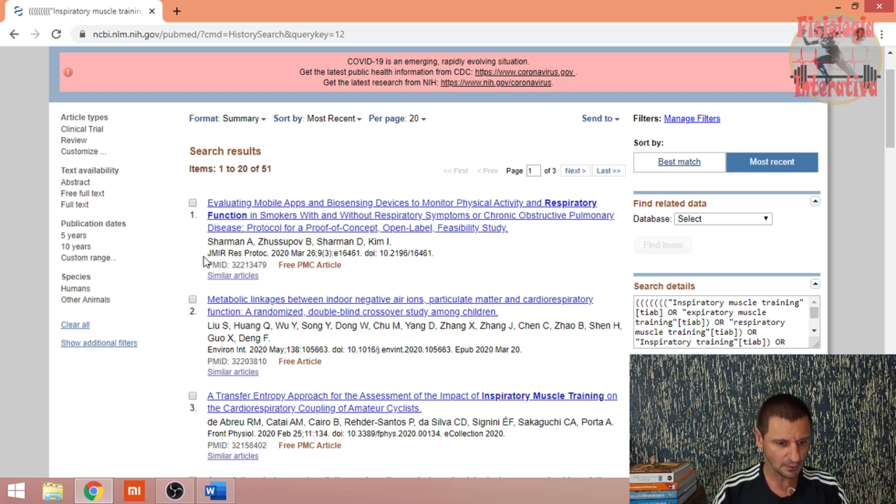
# Filter the search results by species to Humans.
pyautogui.moveTo(206, 253); pyautogui.dragTo(314, 253)
pyautogui.click(527, 264)
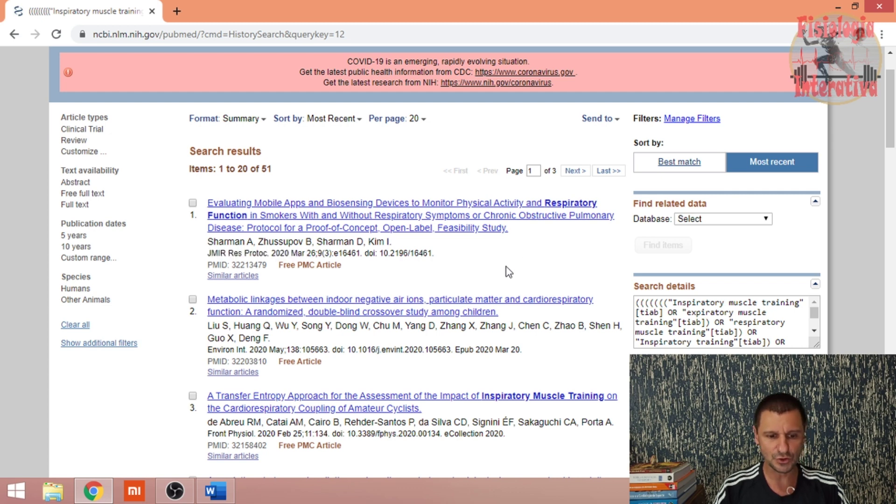
pyautogui.click(82, 294)
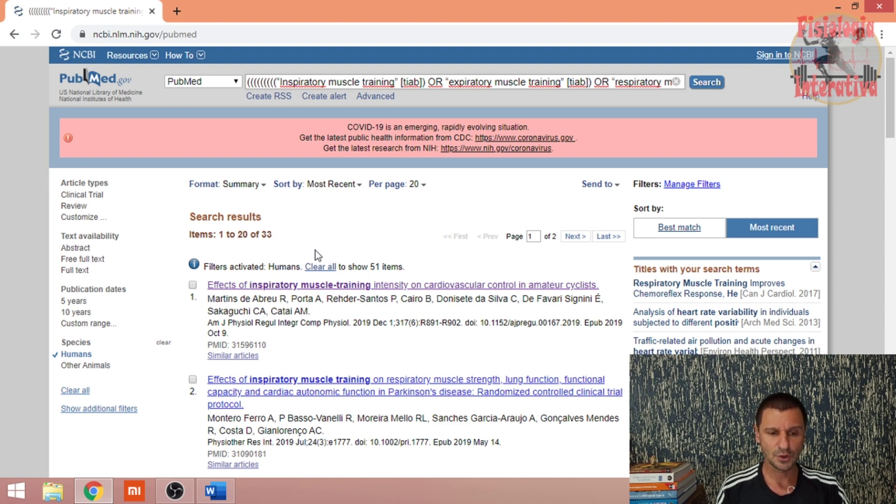
# Copy the full query from the search details and paste it into the Word list on a new line below "heart rate variability" [tiab].
pyautogui.scroll(-5, 607, 262)
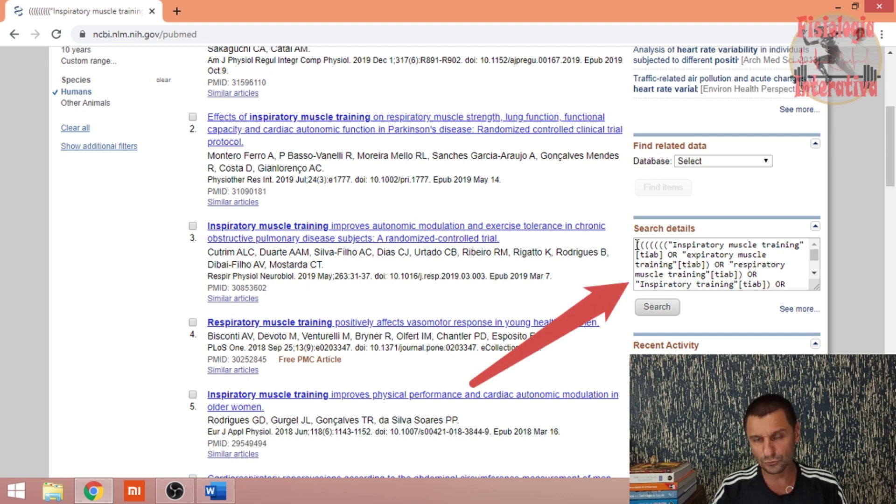
pyautogui.moveTo(637, 244); pyautogui.dragTo(790, 303)
pyautogui.hotkey('ctrl', 'c')
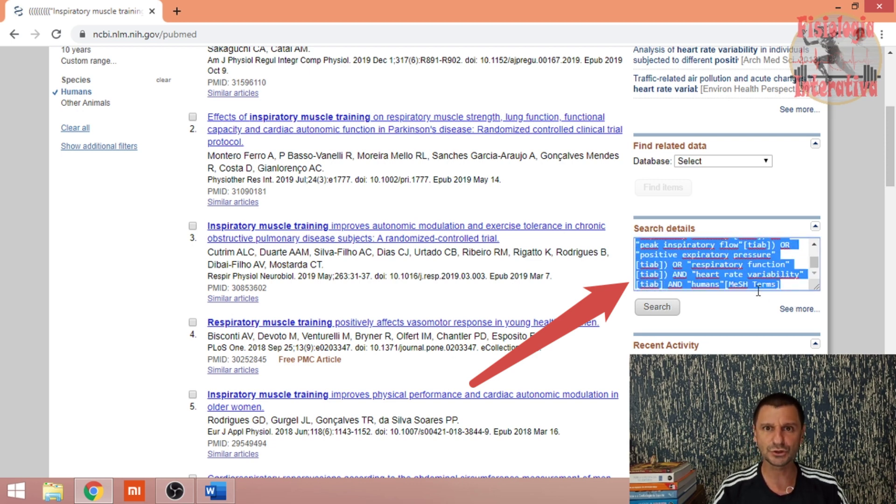
pyautogui.scroll(5, 763, 278)
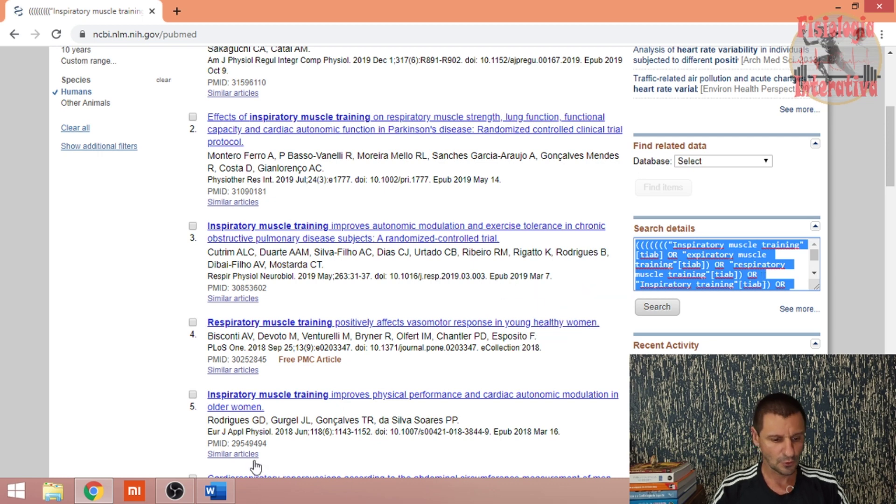
pyautogui.click(215, 490)
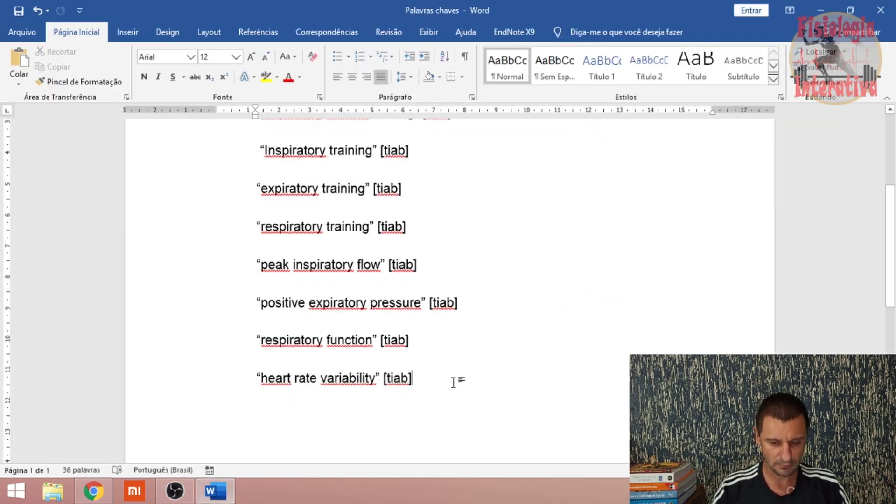
pyautogui.press('Return')
pyautogui.hotkey('ctrl', 'v')
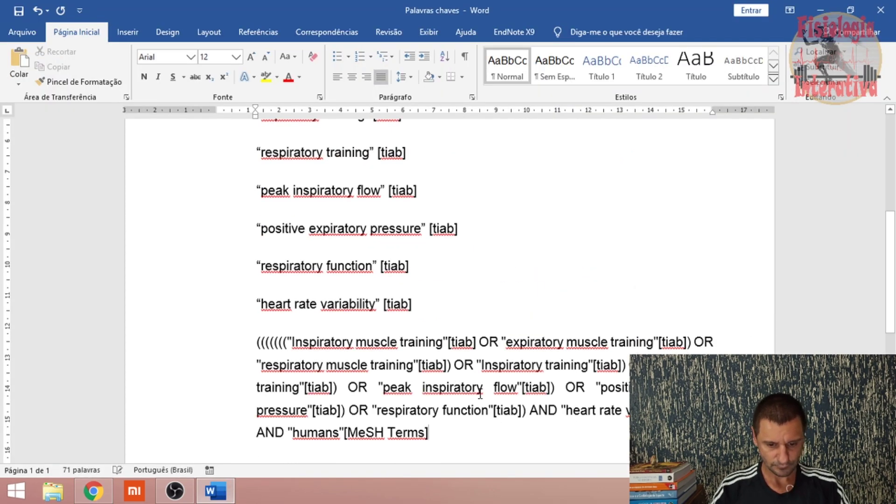
# Save the Word document with the pasted query and close it.
pyautogui.scroll(-1, 457, 448)
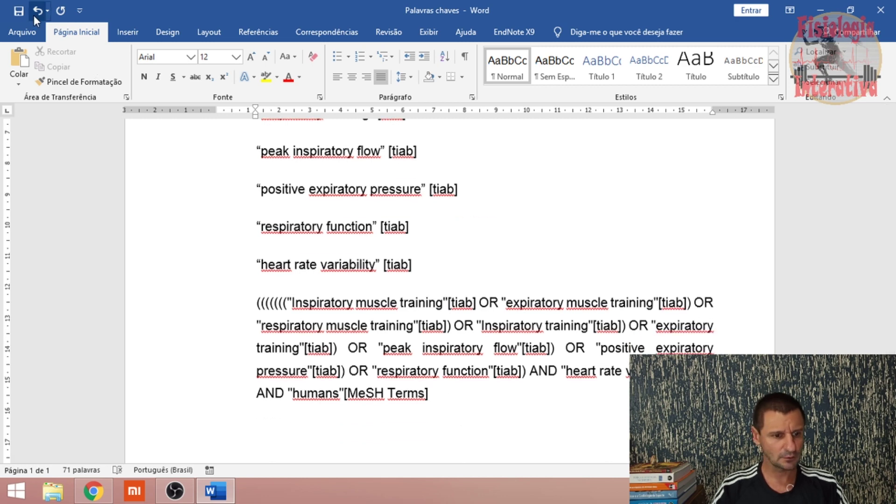
pyautogui.click(19, 11)
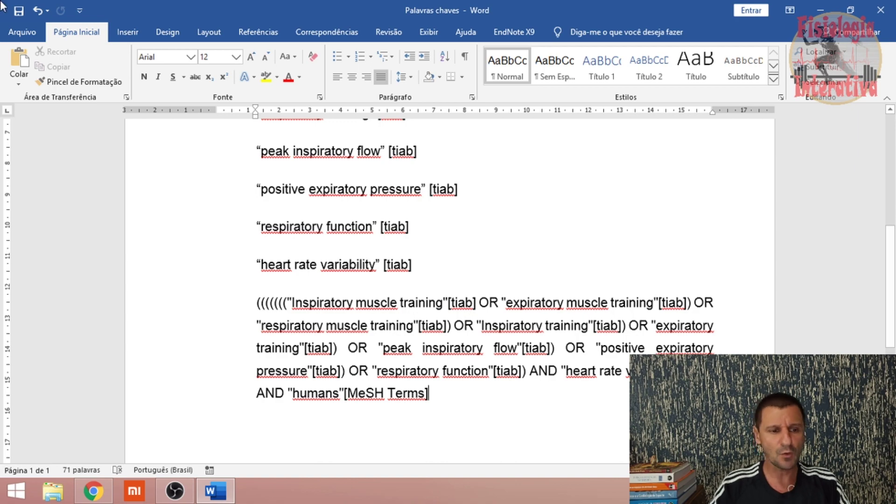
pyautogui.click(880, 16)
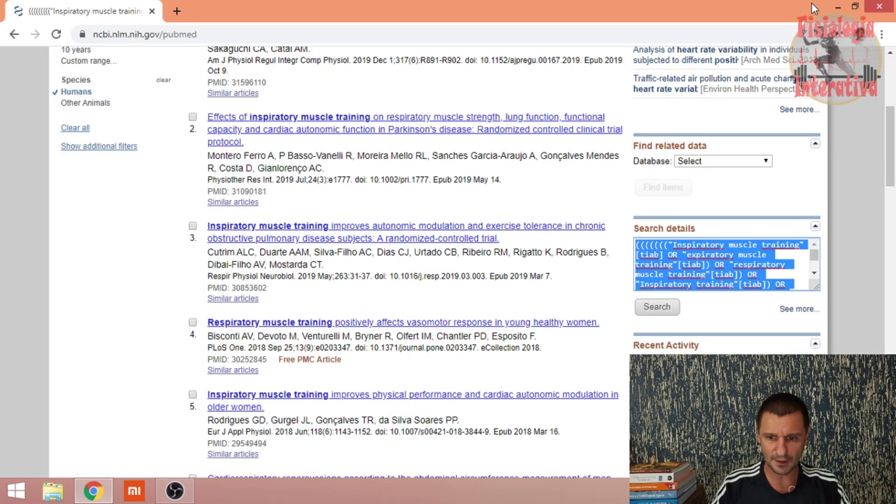
# Rename the Palavras chaves Word file on the desktop as Palavras chaves_30_04_20.
pyautogui.click(838, 7)
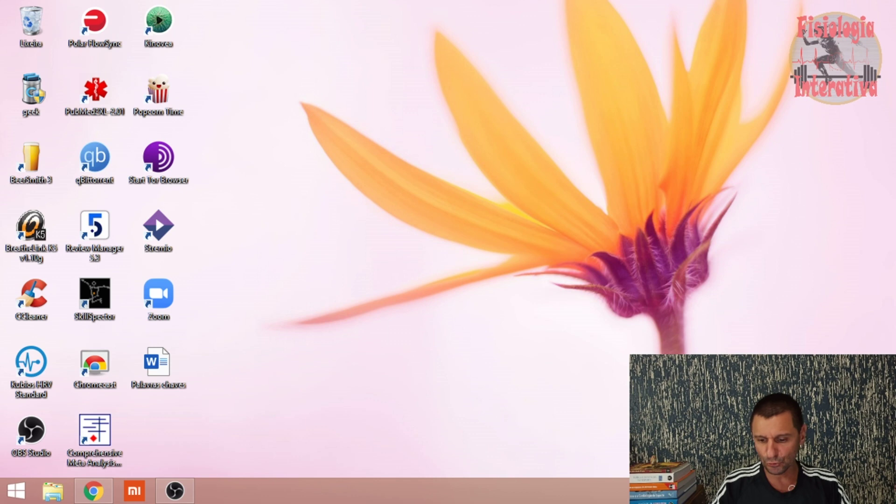
pyautogui.click(182, 392)
pyautogui.click(185, 389)
pyautogui.click(187, 387)
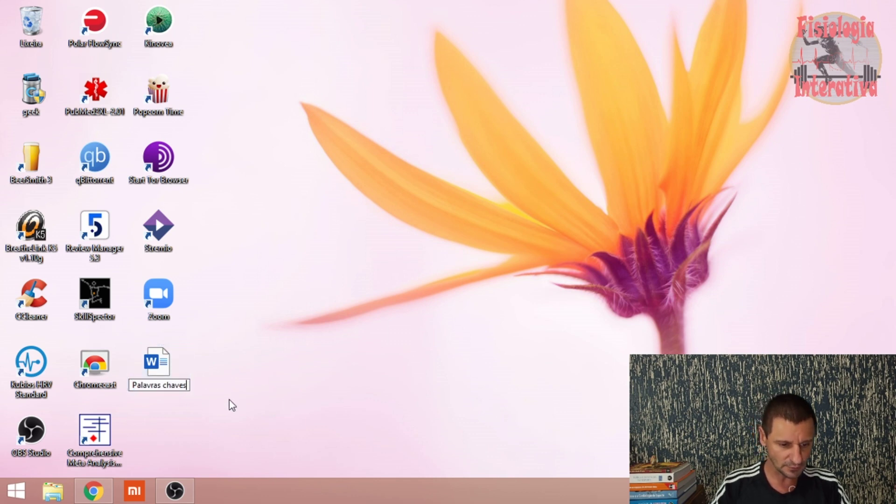
pyautogui.write('_')
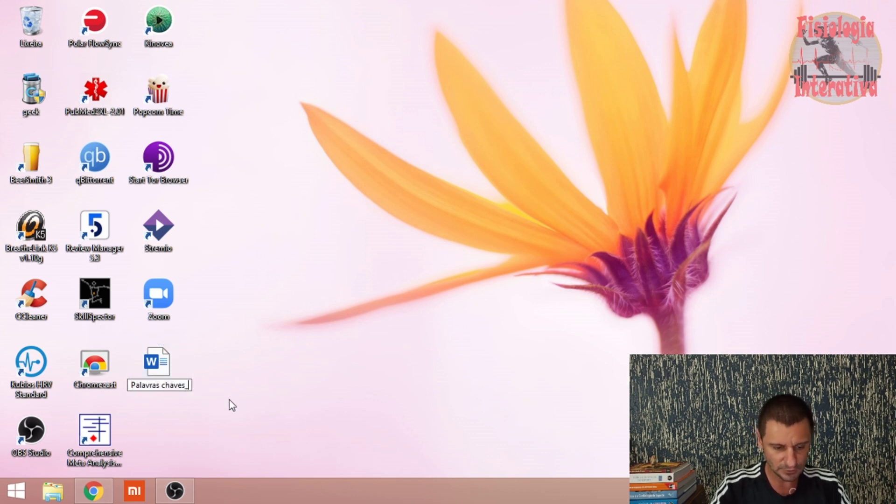
pyautogui.write('30_')
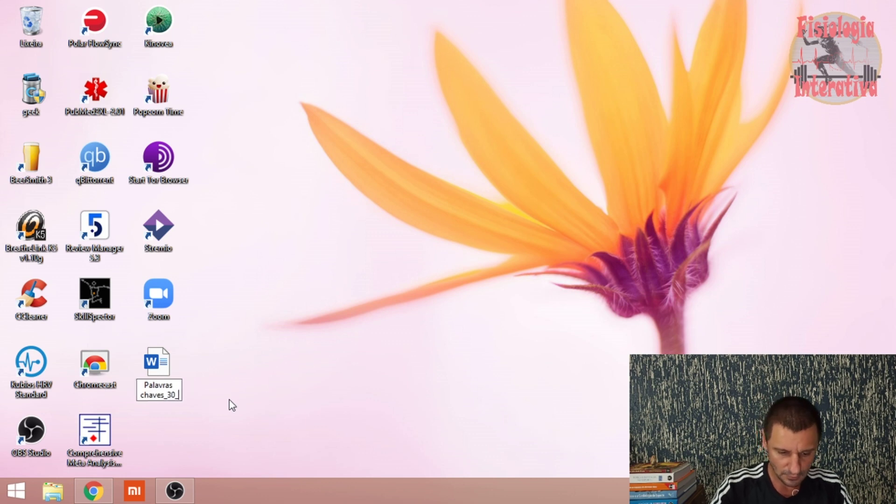
pyautogui.write('04_20')
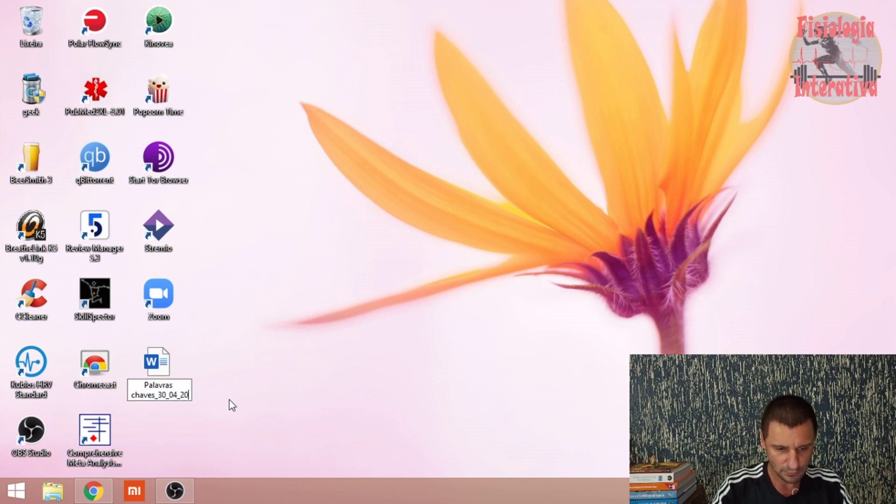
pyautogui.press('Return')
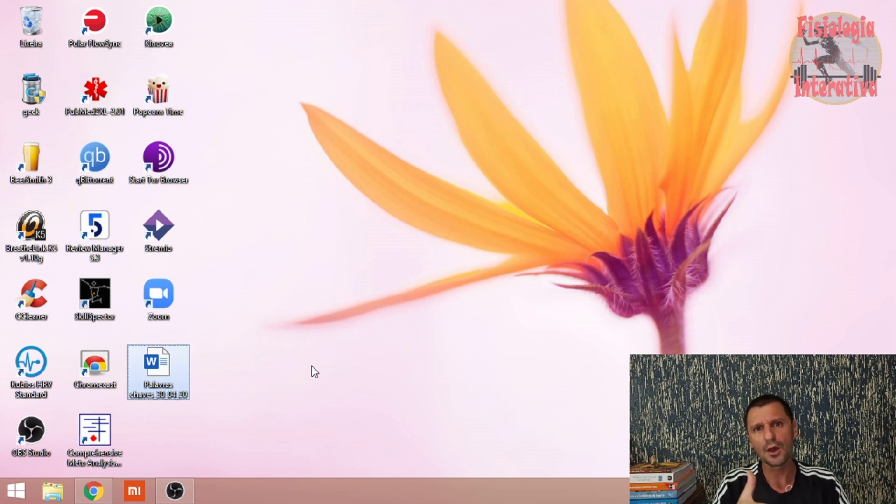
# Switch back to PubMed in Chrome and create an export file of the Humans-filtered results in XML format, sorted by Most Recent.
pyautogui.click(93, 491)
pyautogui.scroll(5, 629, 251)
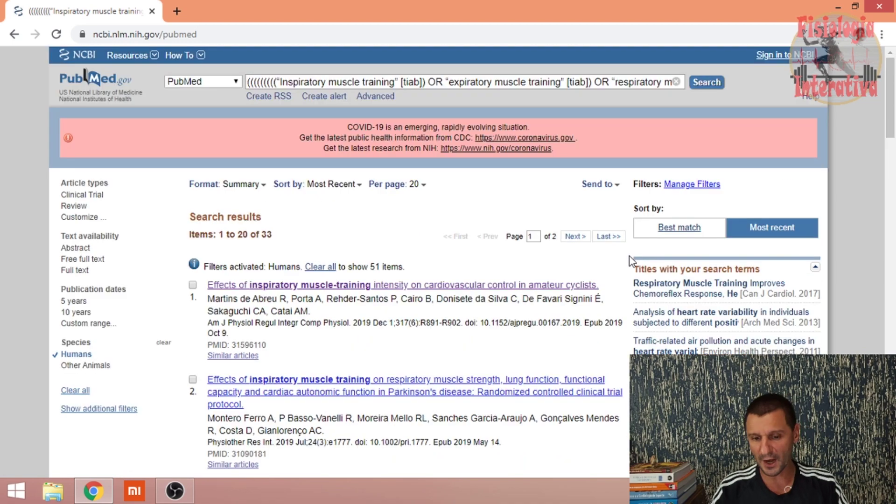
pyautogui.click(616, 186)
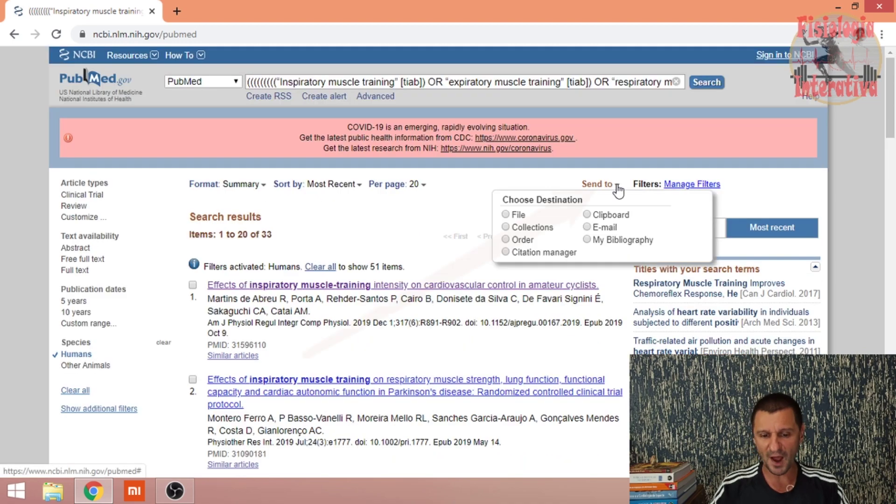
pyautogui.click(471, 199)
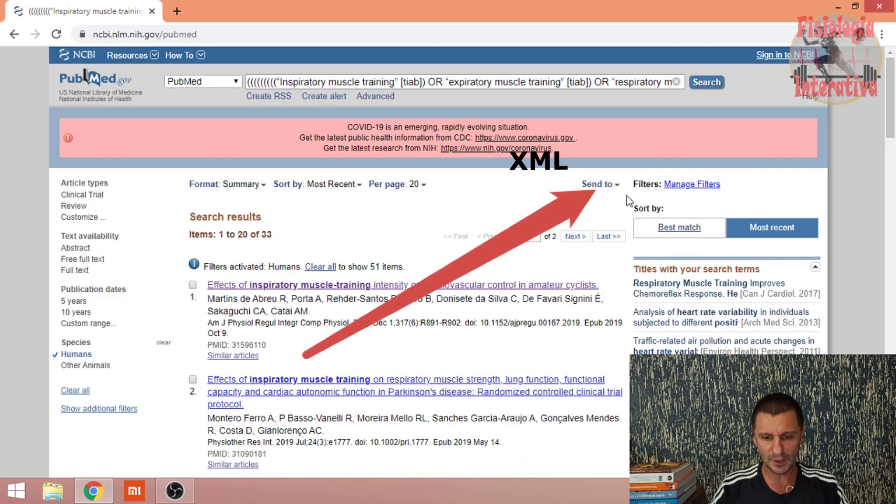
pyautogui.click(617, 185)
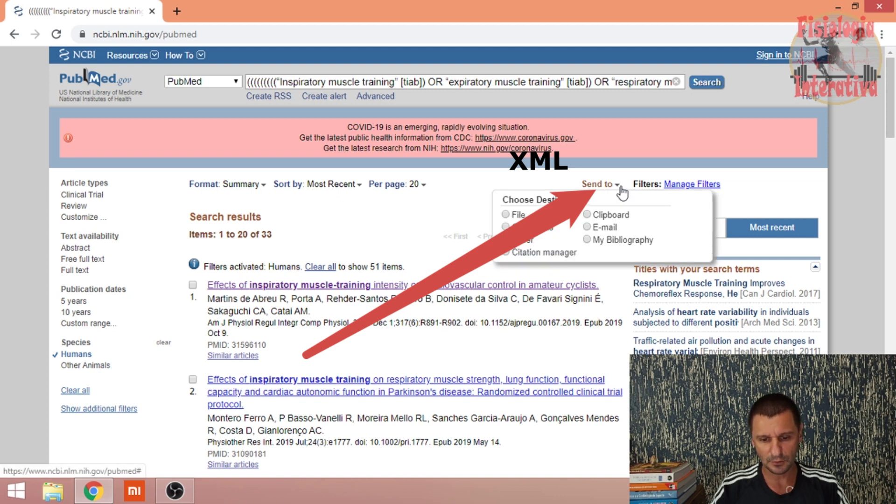
pyautogui.click(511, 214)
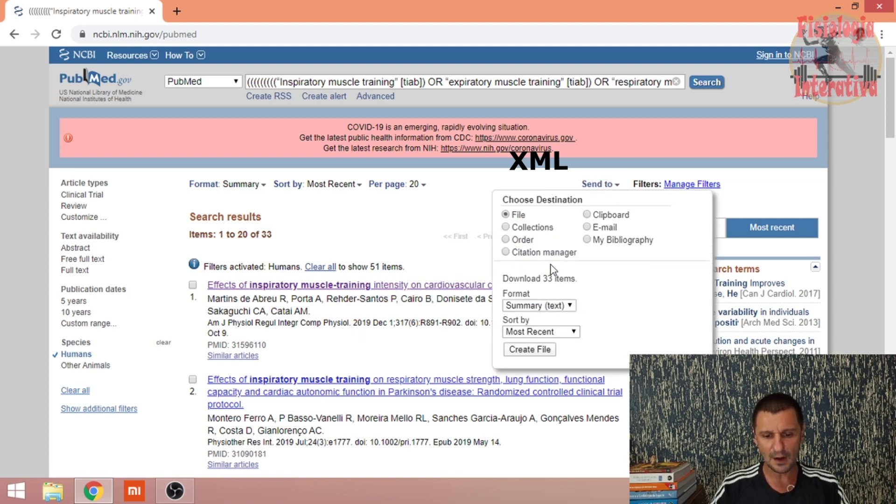
pyautogui.click(569, 305)
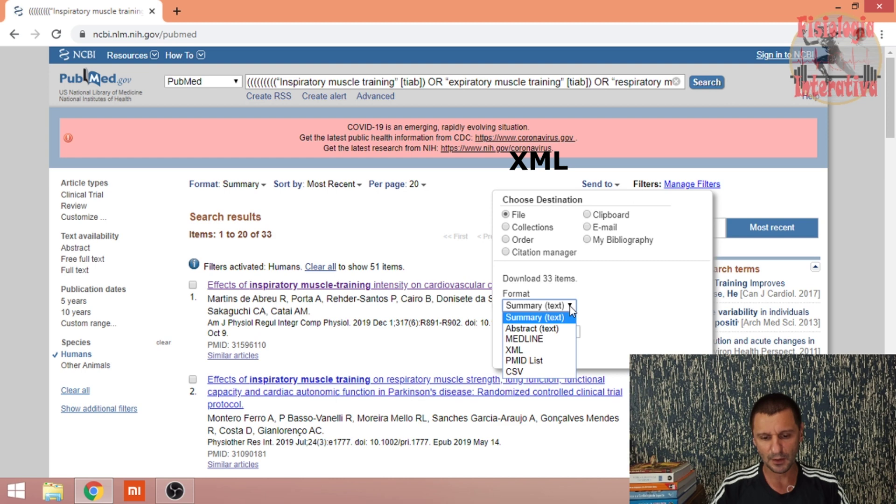
pyautogui.click(551, 350)
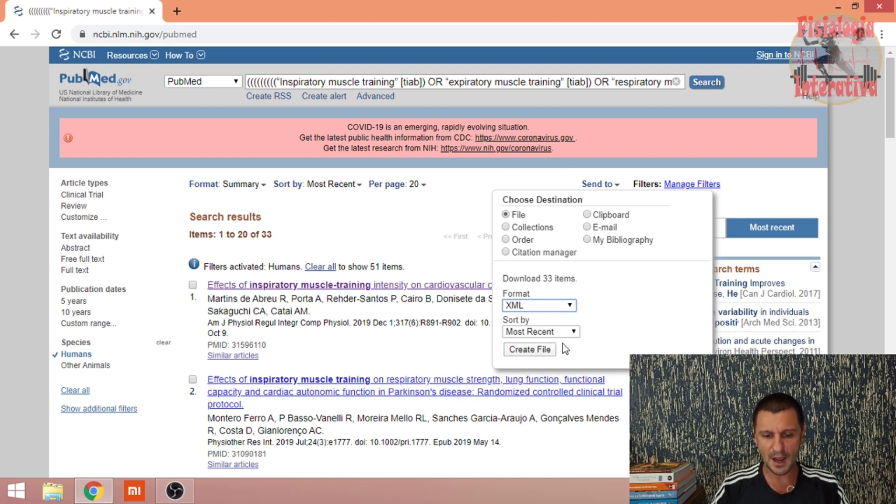
pyautogui.click(542, 350)
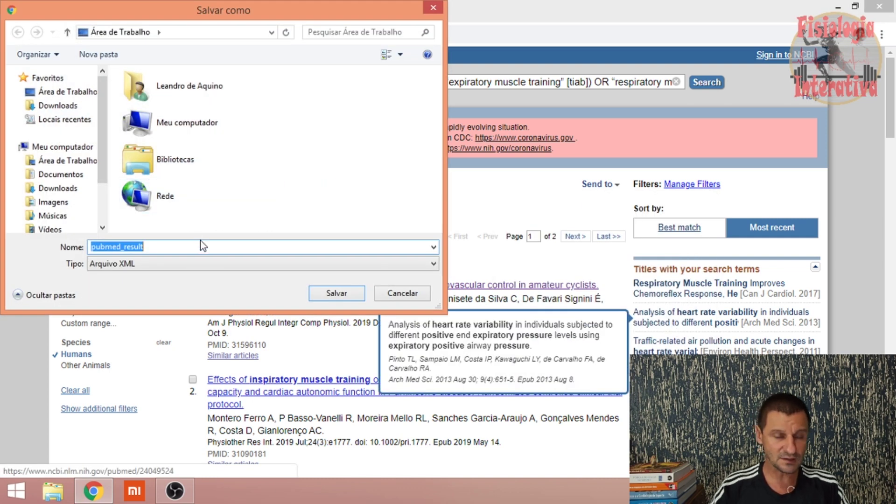
# Save the XML export to the desktop folder as pubmed_result_30_04_20.
pyautogui.click(210, 248)
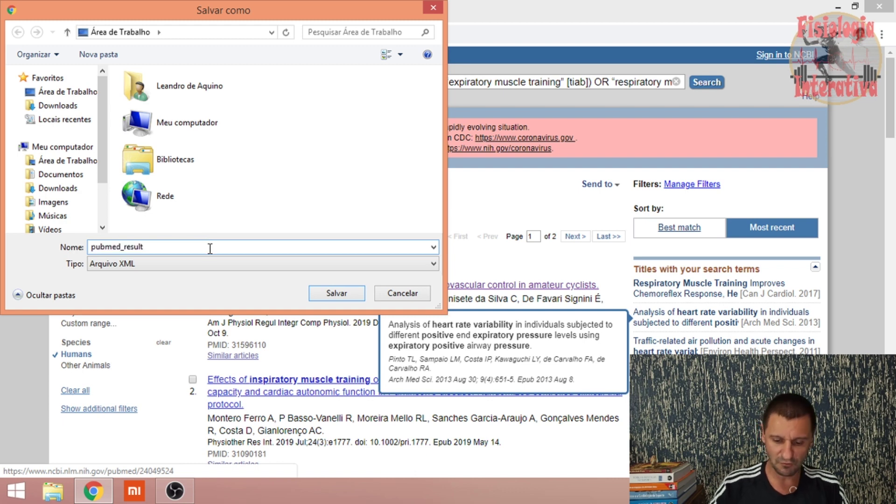
pyautogui.write('_30')
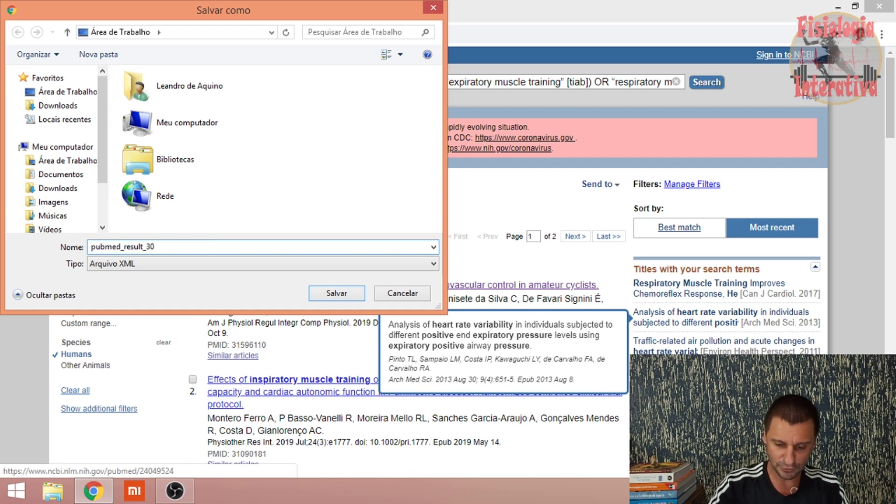
pyautogui.write('_04_')
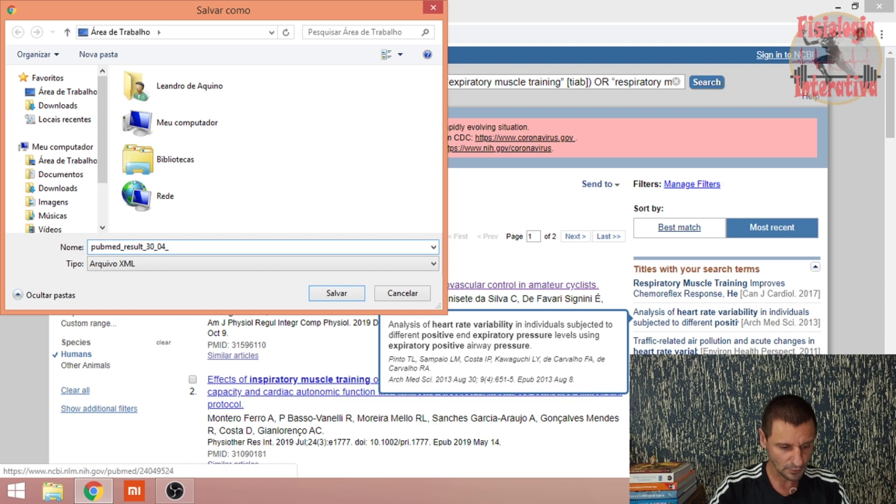
pyautogui.write('20')
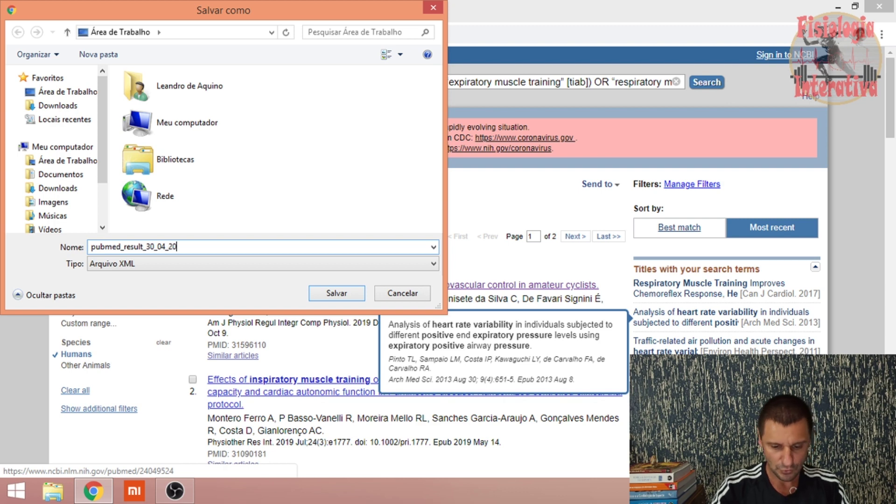
pyautogui.click(343, 293)
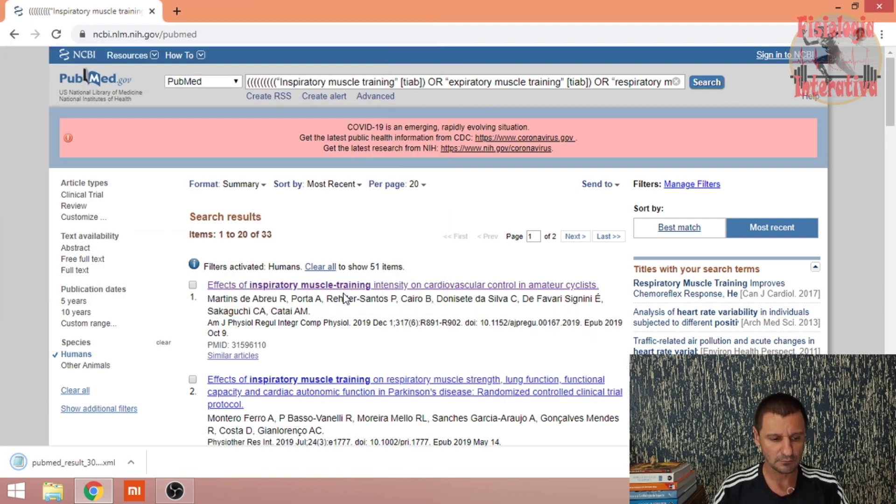
# Create a citation manager file of the Humans-filtered results starting from citation 1 and save it to the desktop as citations_30_04_20.
pyautogui.click(610, 187)
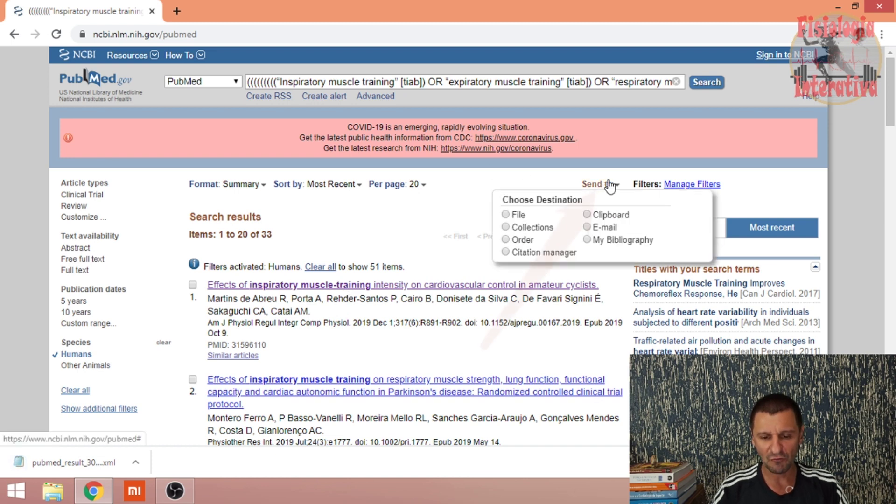
pyautogui.click(506, 252)
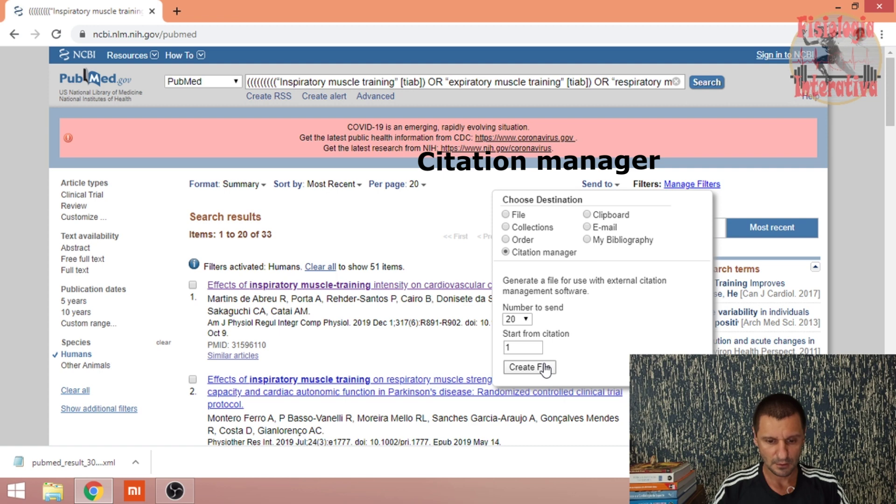
pyautogui.click(545, 368)
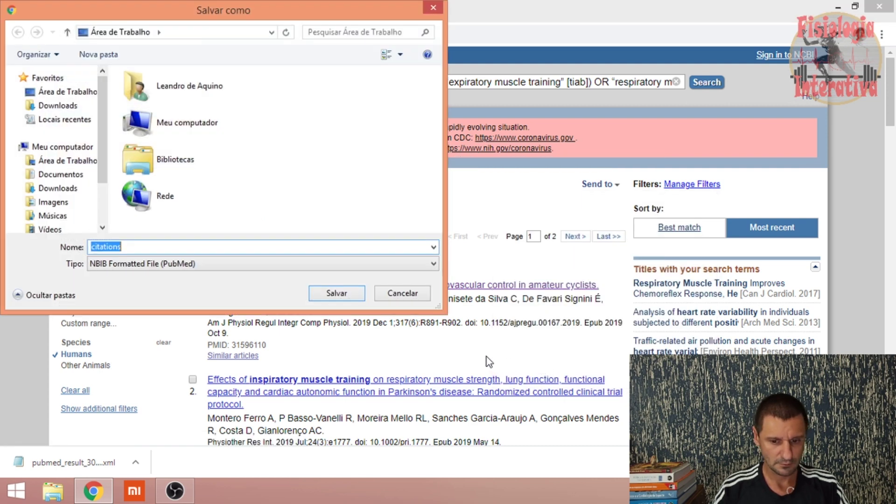
pyautogui.click(334, 247)
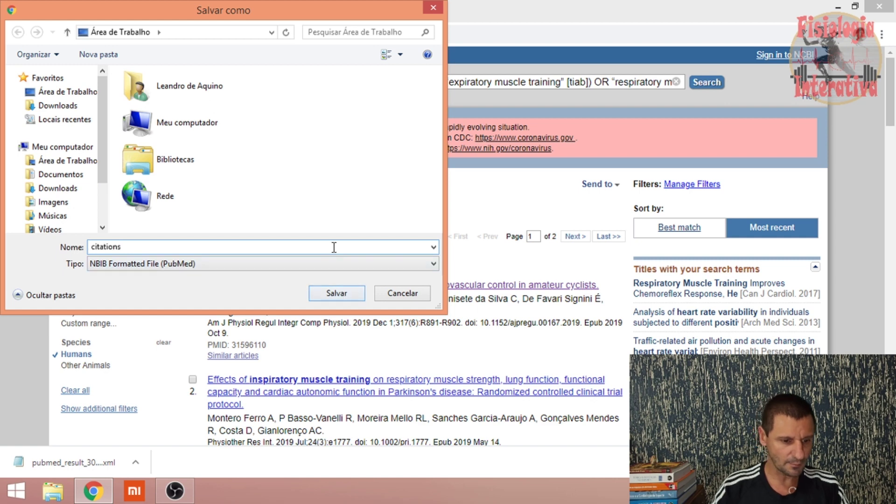
pyautogui.write('_30')
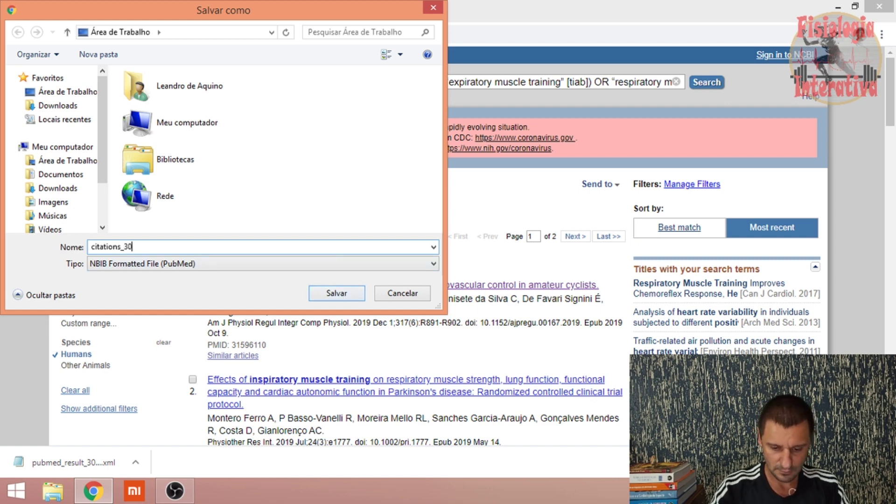
pyautogui.write('_04_20')
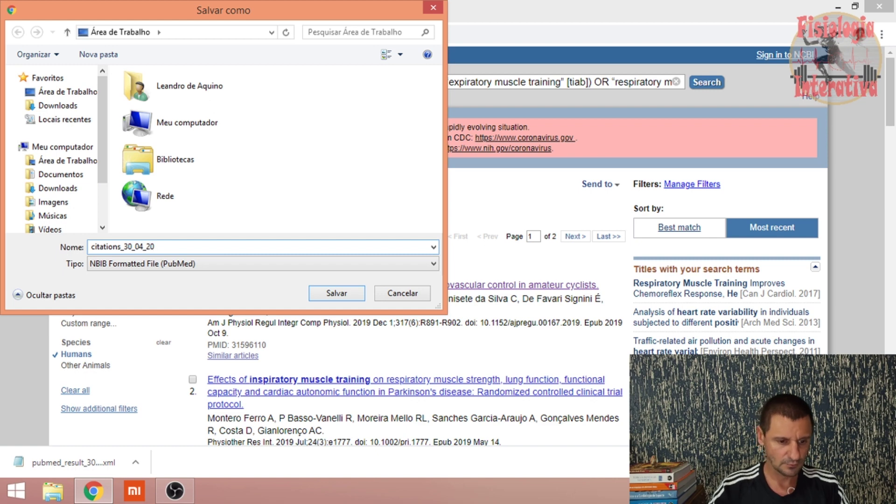
pyautogui.click(351, 298)
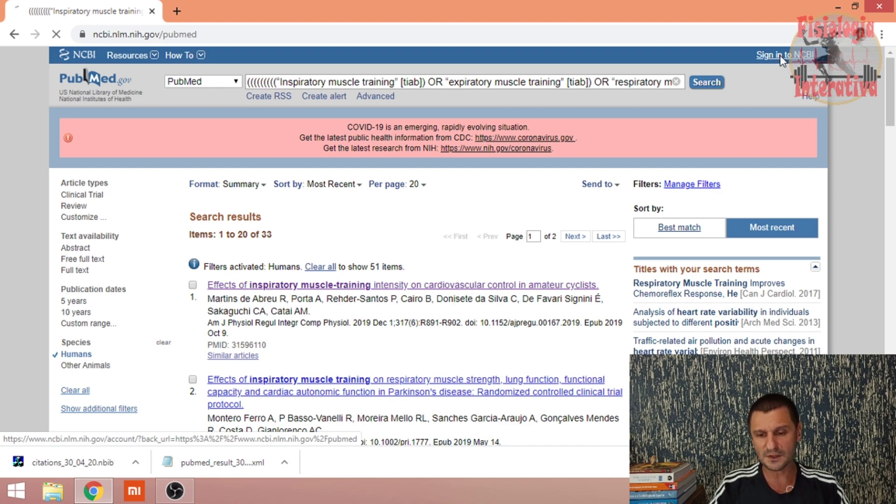
# Sign in to NCBI with the Google account.
pyautogui.click(780, 55)
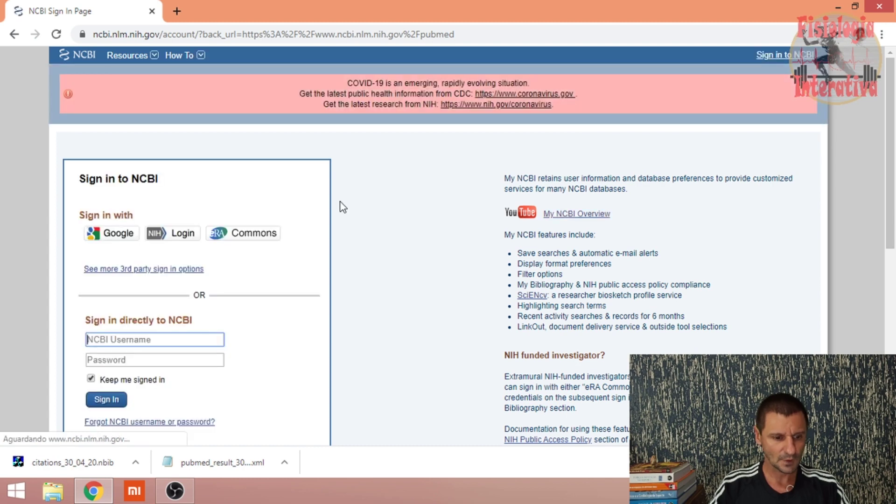
pyautogui.scroll(-1, 337, 242)
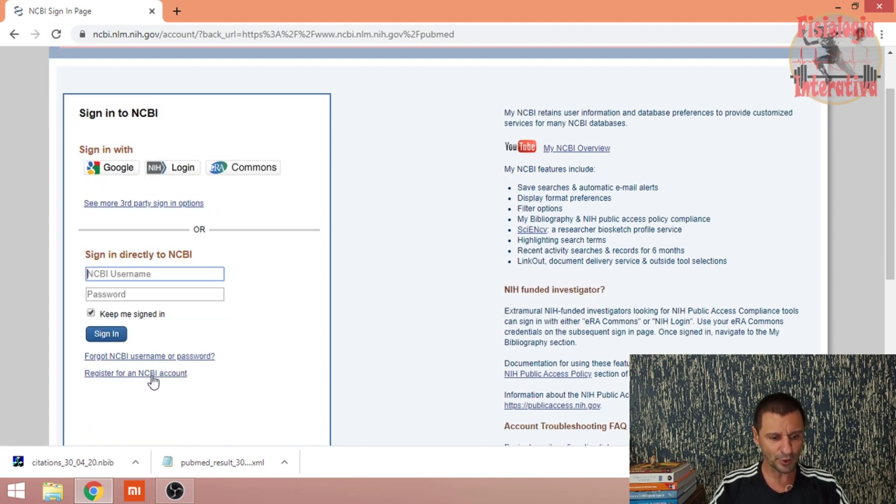
pyautogui.click(116, 169)
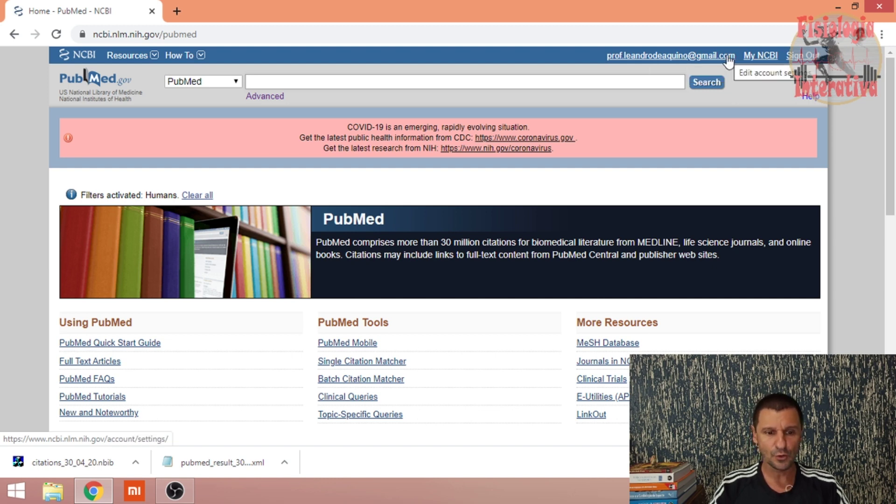
# Reopen the Humans-filtered combined search from the Advanced search history and create an alert for it, checking its full search terms.
pyautogui.click(268, 98)
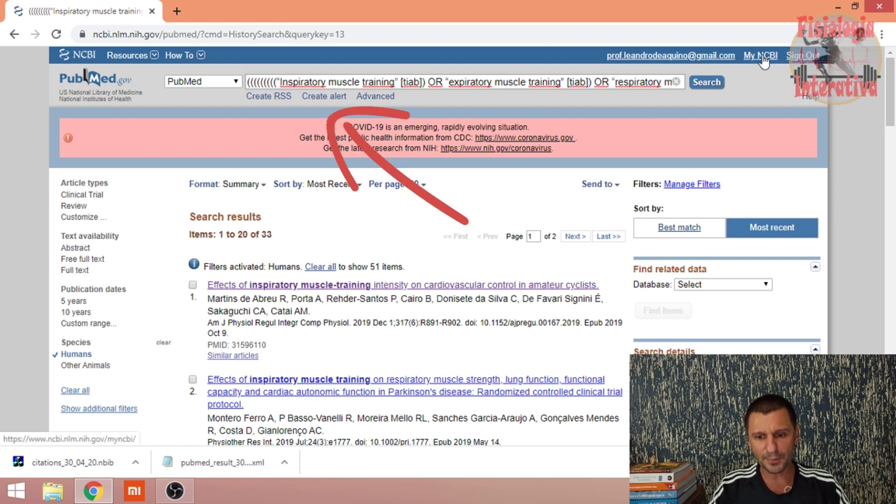
pyautogui.click(323, 96)
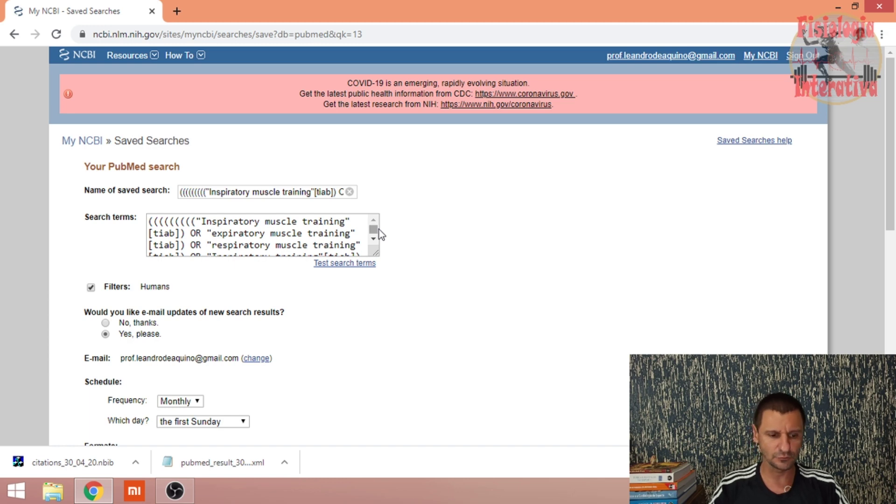
pyautogui.scroll(-1, 370, 312)
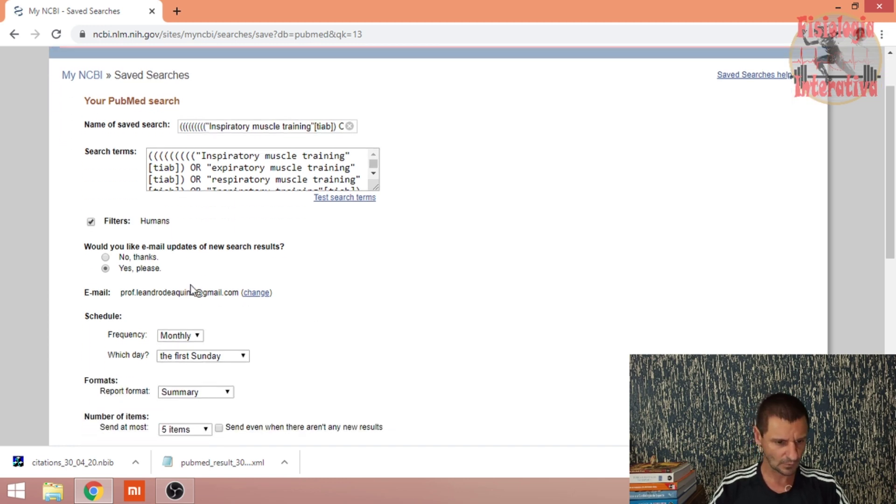
pyautogui.scroll(1, 192, 298)
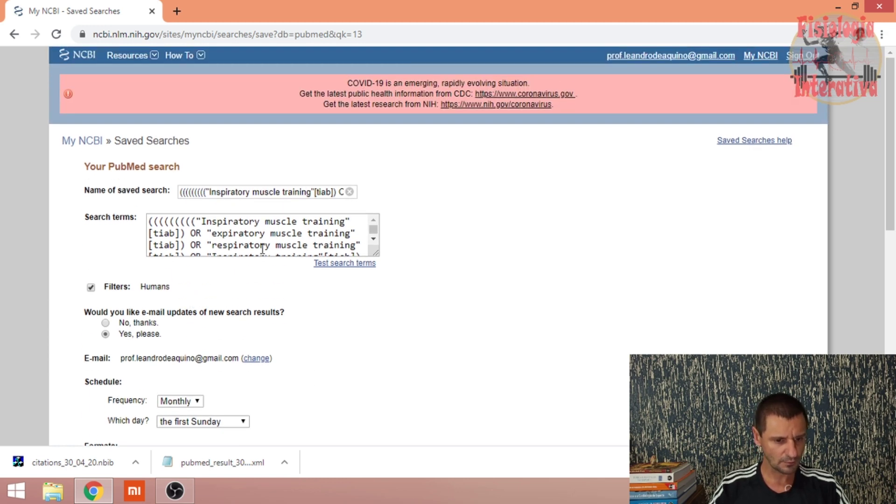
pyautogui.moveTo(150, 220); pyautogui.dragTo(386, 260)
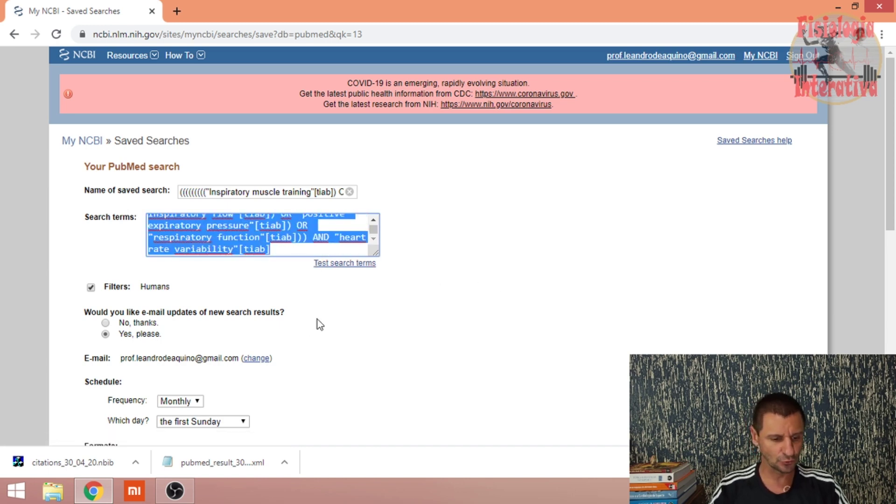
# Schedule the alert's e-mail updates weekly on Wednesday.
pyautogui.scroll(-1, 302, 330)
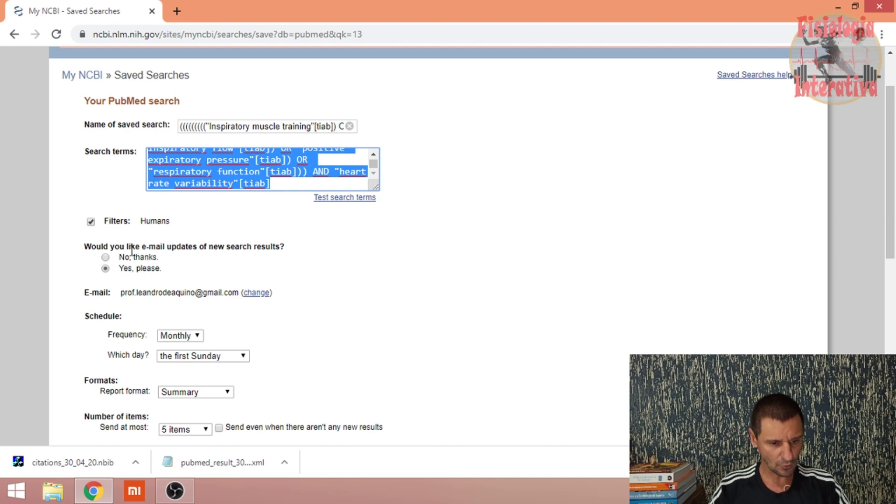
pyautogui.scroll(-1, 152, 273)
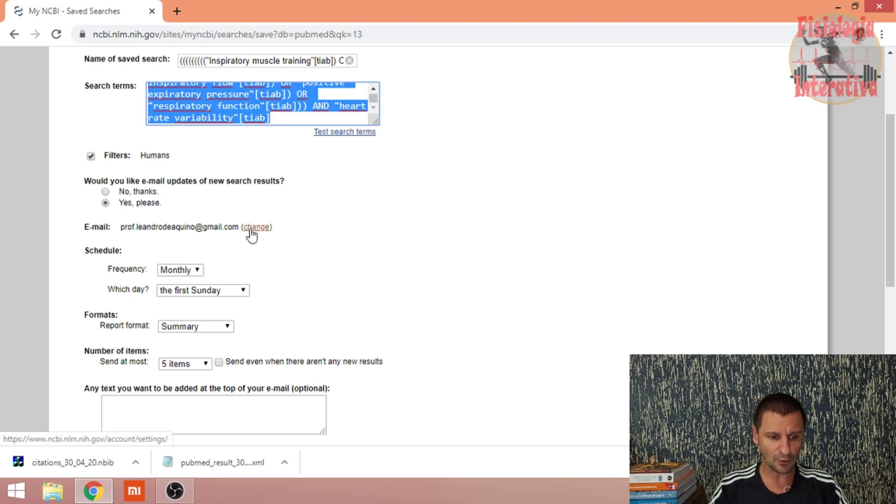
pyautogui.click(198, 275)
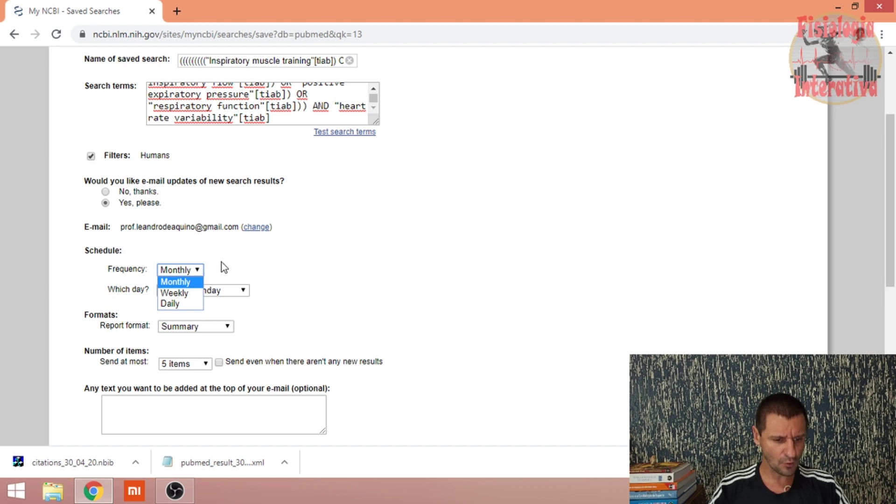
pyautogui.click(189, 293)
pyautogui.click(211, 291)
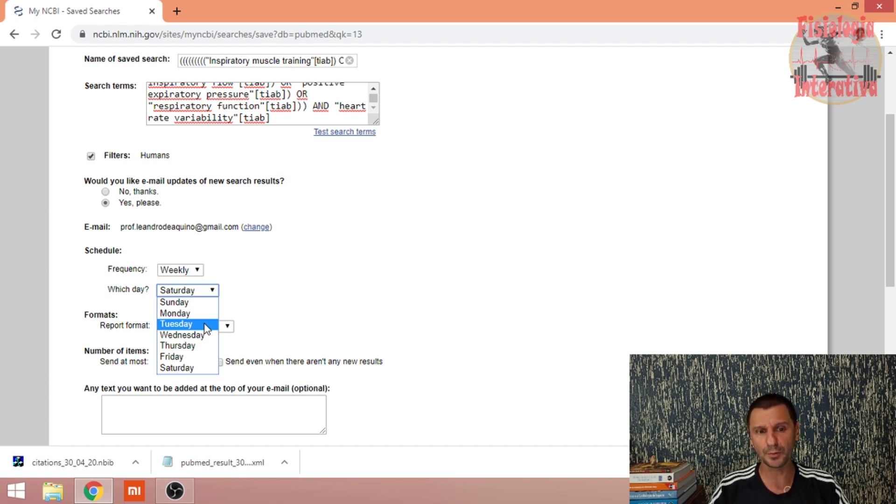
pyautogui.click(199, 335)
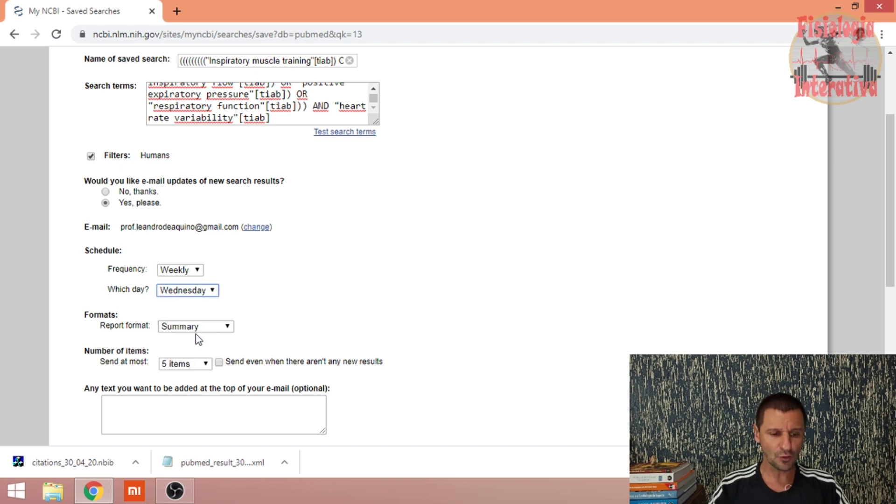
# Set the alert's report format to Abstract (text) with at most 20 items and save the alert.
pyautogui.click(210, 326)
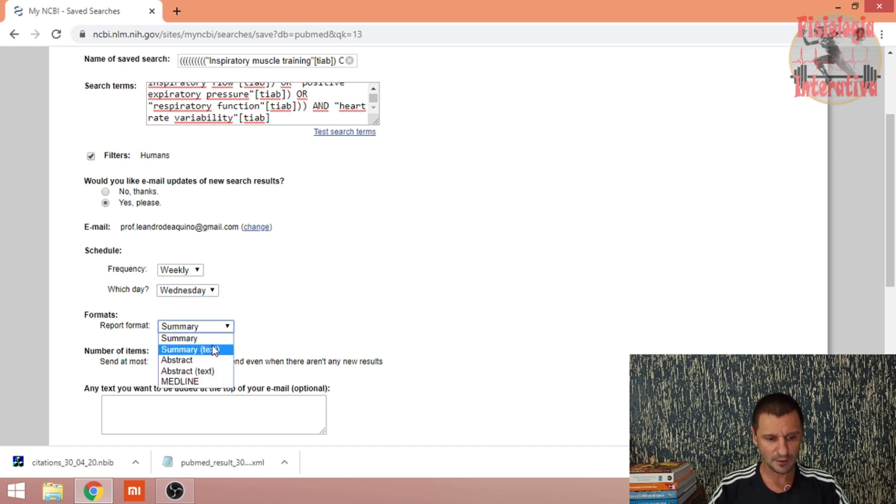
pyautogui.click(208, 372)
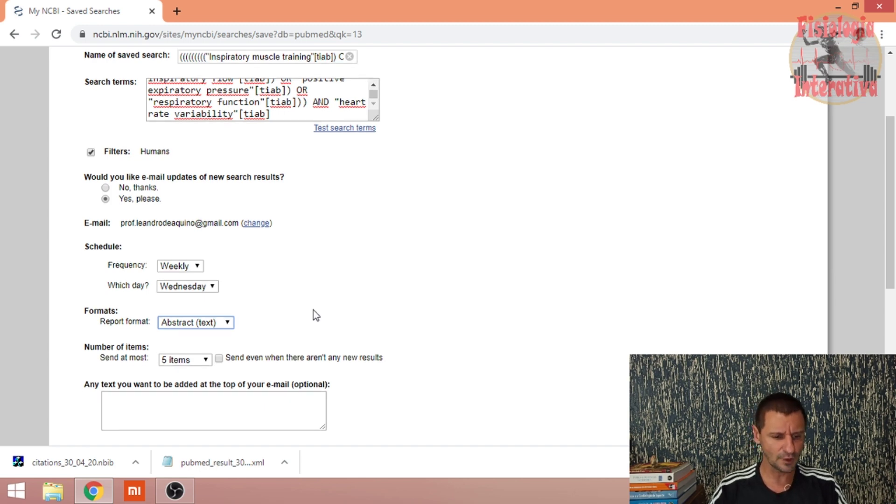
pyautogui.scroll(-3, 312, 314)
pyautogui.click(208, 234)
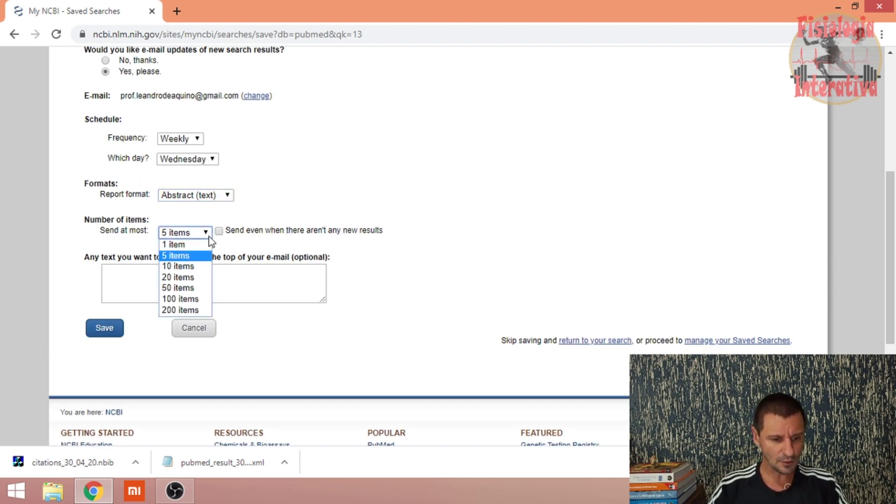
pyautogui.click(201, 277)
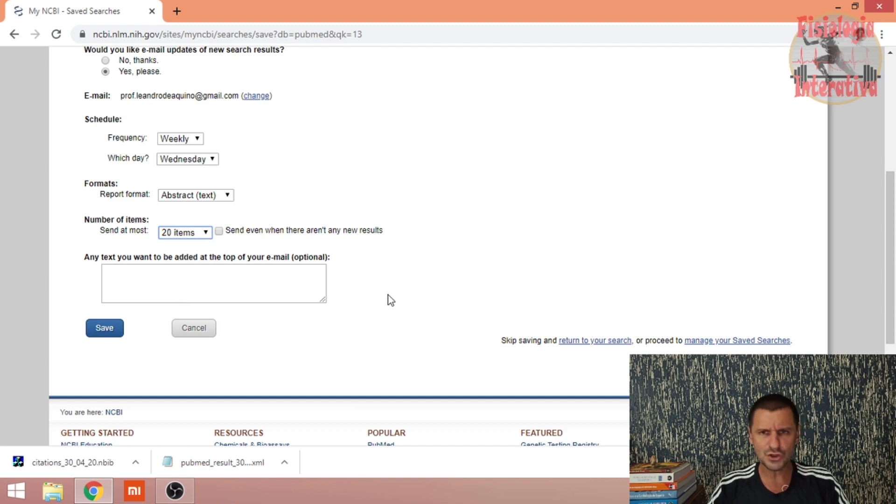
pyautogui.click(106, 329)
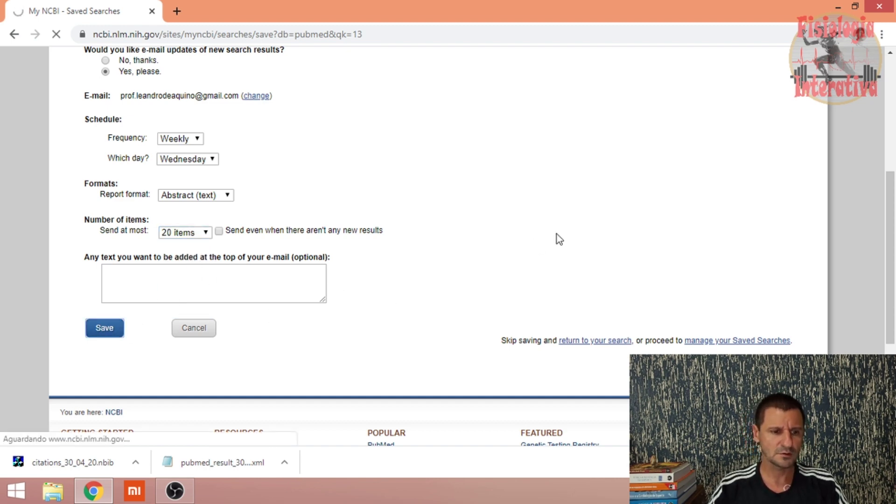